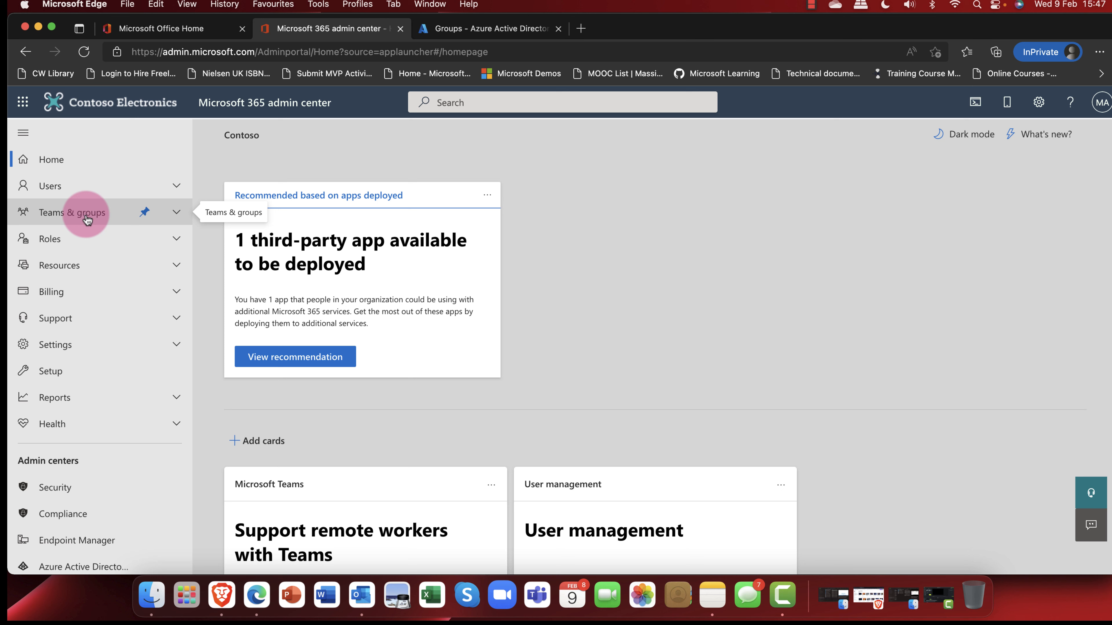
# Start adding a new group from the active teams and groups list, keeping Microsoft 365 as the group type
pyautogui.click(87, 220)
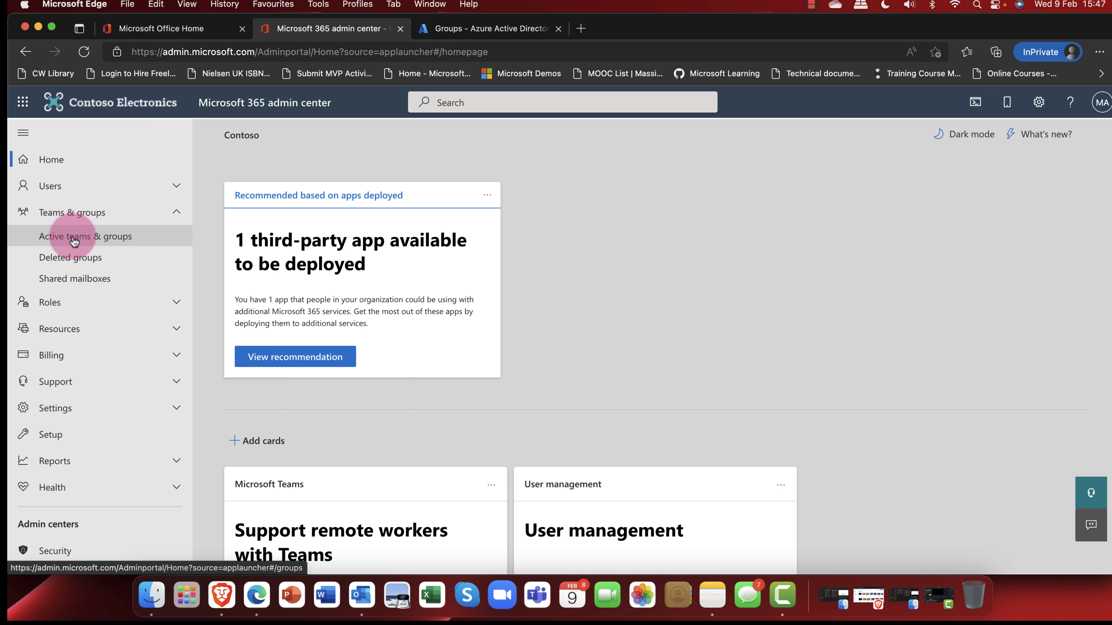
pyautogui.click(112, 240)
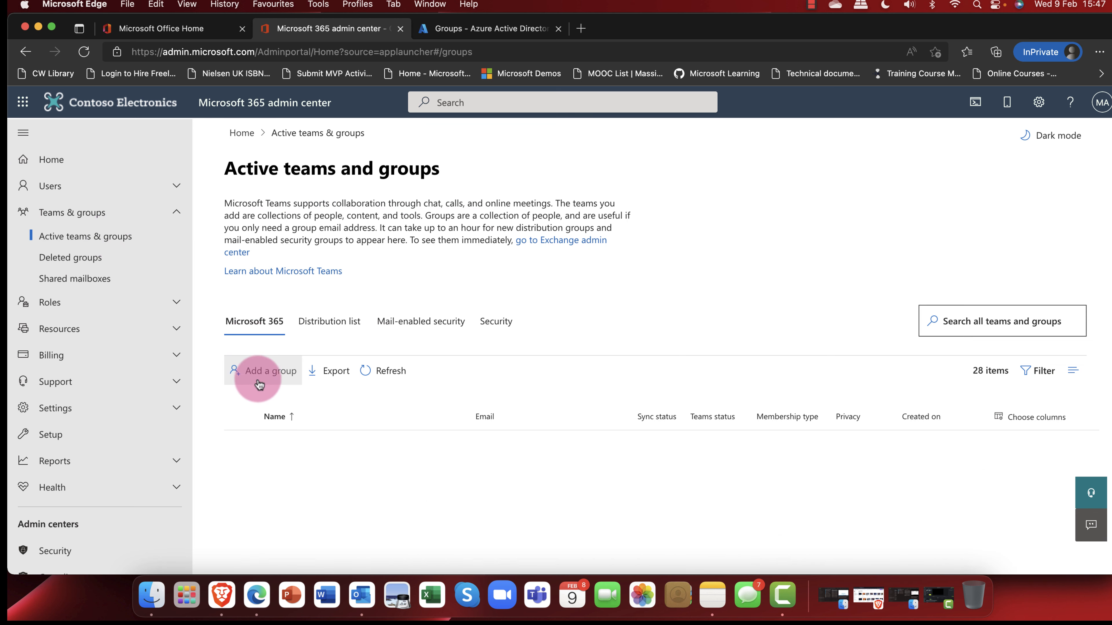
pyautogui.click(262, 376)
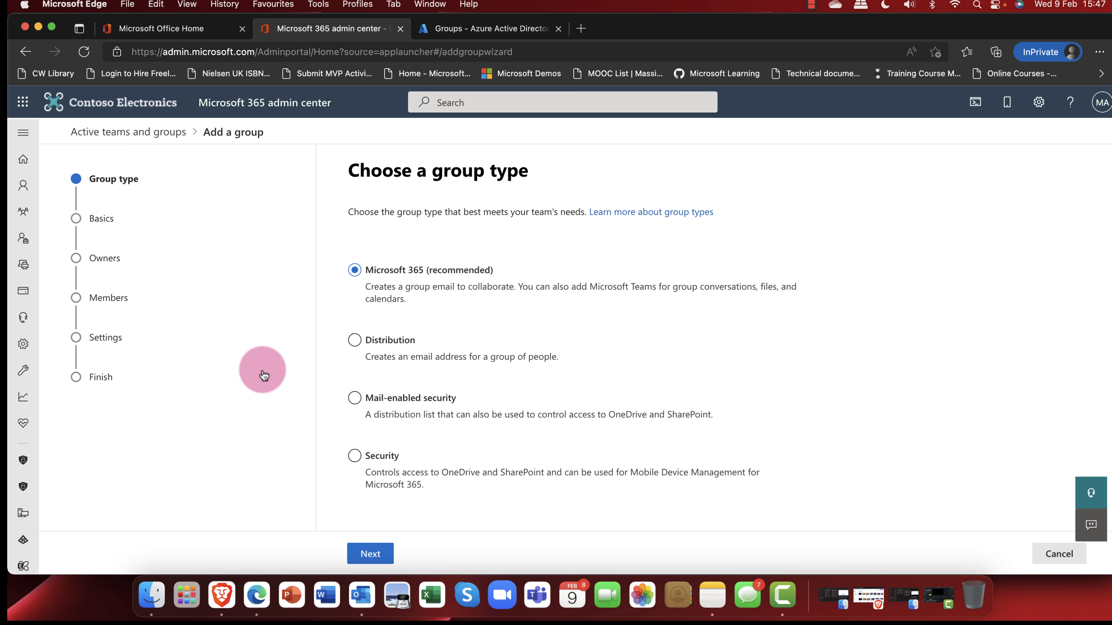
pyautogui.click(371, 557)
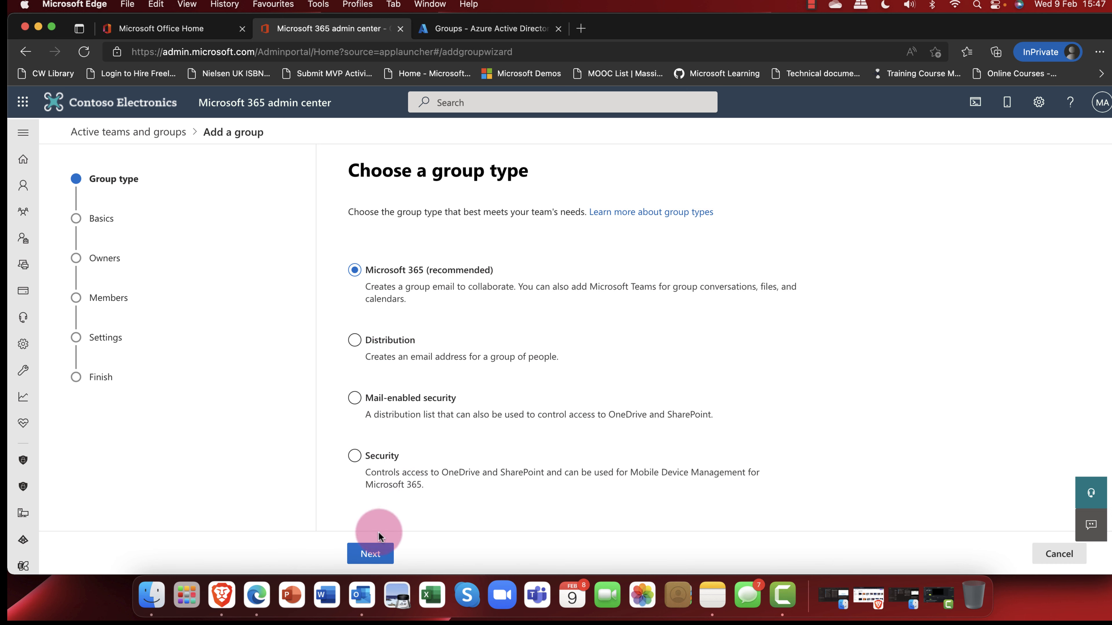
pyautogui.click(383, 554)
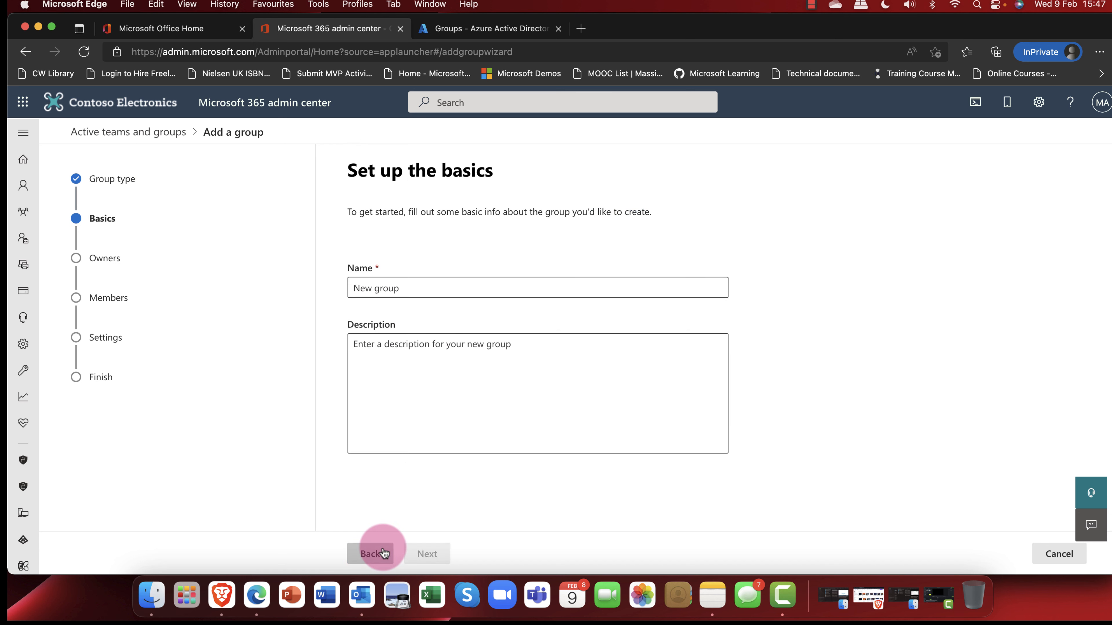
# Name the new group Aberdeen Office, leave its description blank and continue to the owners stage
pyautogui.click(404, 288)
pyautogui.write('A')
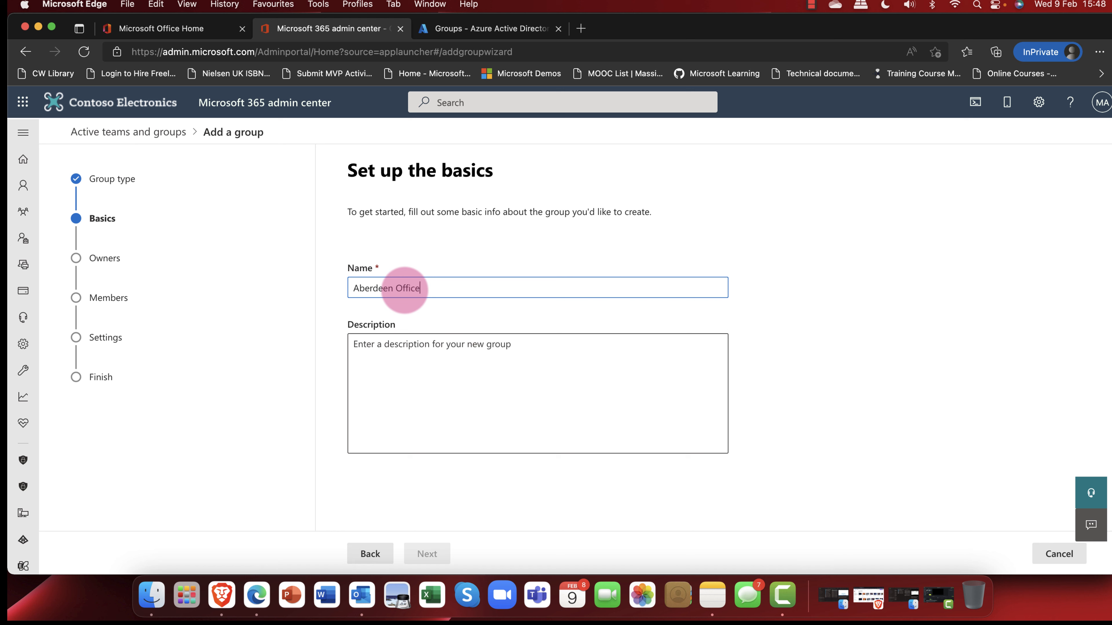
pyautogui.write('berdeen Office')
pyautogui.click(450, 419)
pyautogui.click(433, 556)
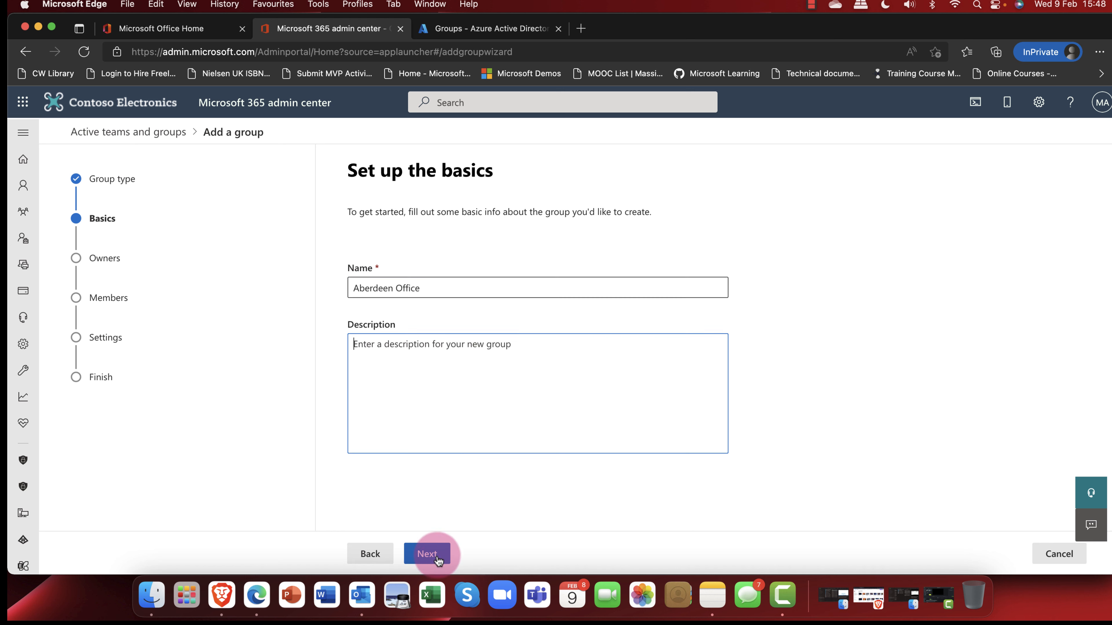
# Find the MOD Administrator account with the search "mod", assign it as group owner and continue to the members stage
pyautogui.click(386, 324)
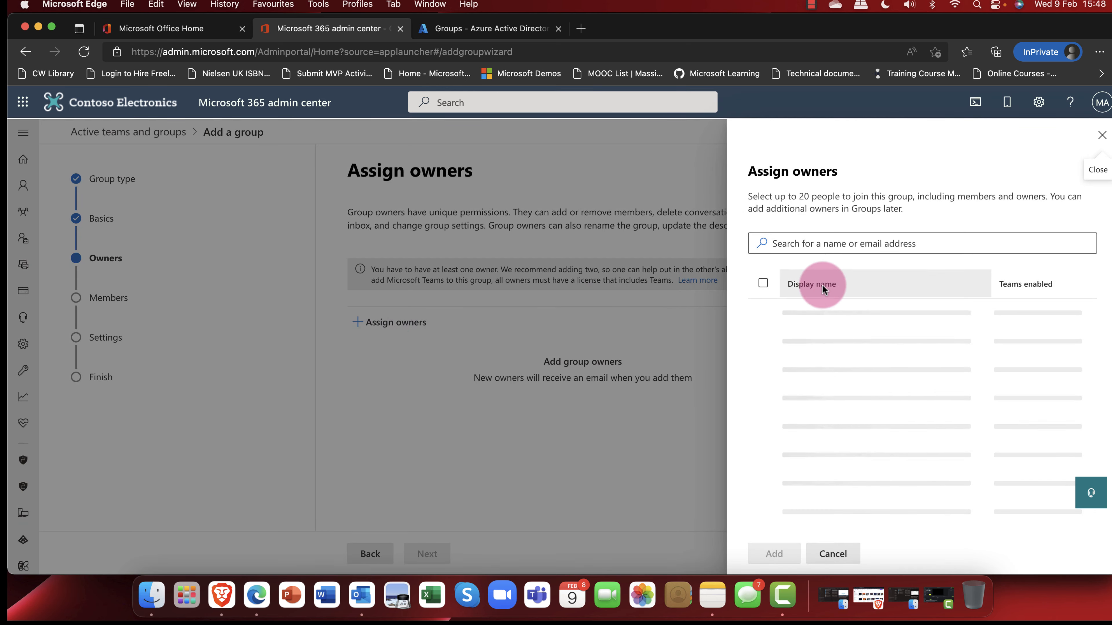
pyautogui.click(822, 244)
pyautogui.write('mod')
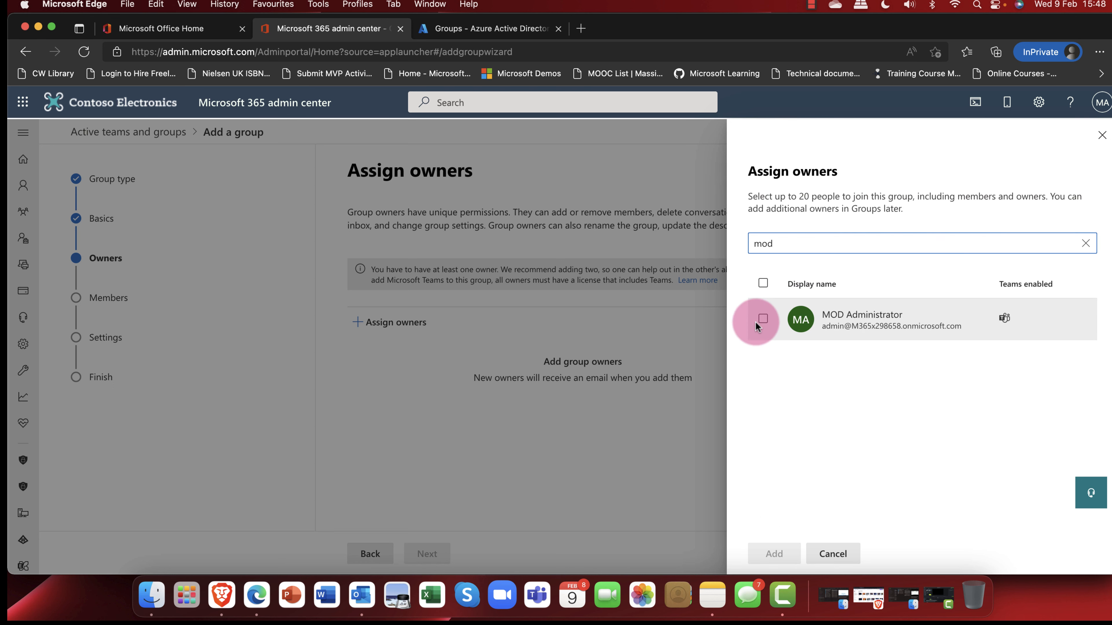
pyautogui.click(763, 319)
pyautogui.click(781, 557)
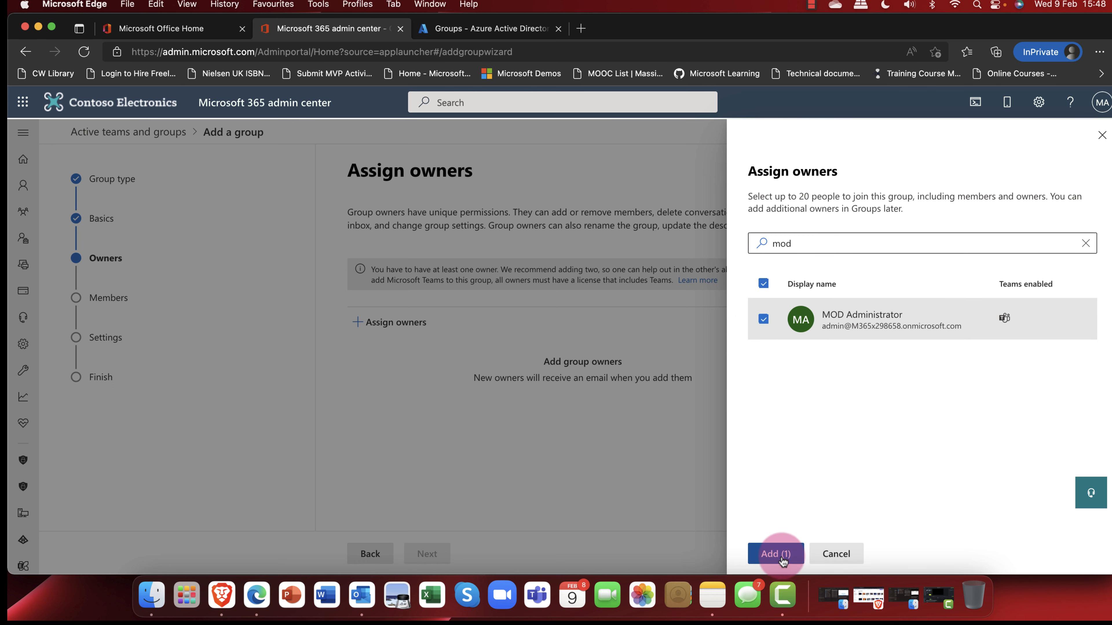
pyautogui.click(438, 553)
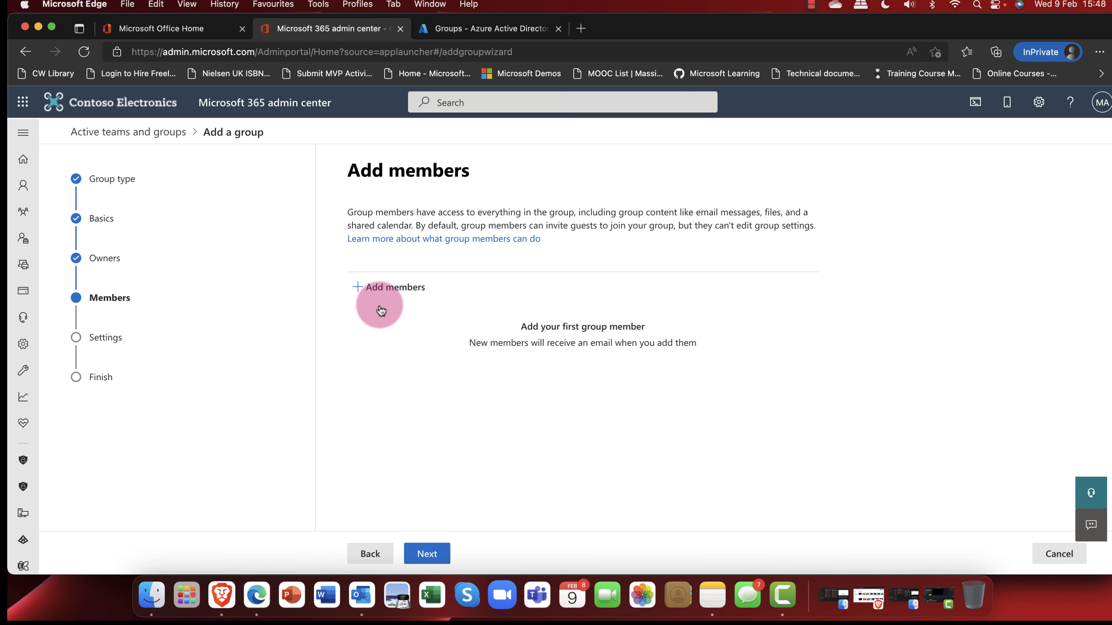
# Add the first three and the seventh to ninth listed users as group members and continue to the group settings
pyautogui.click(390, 286)
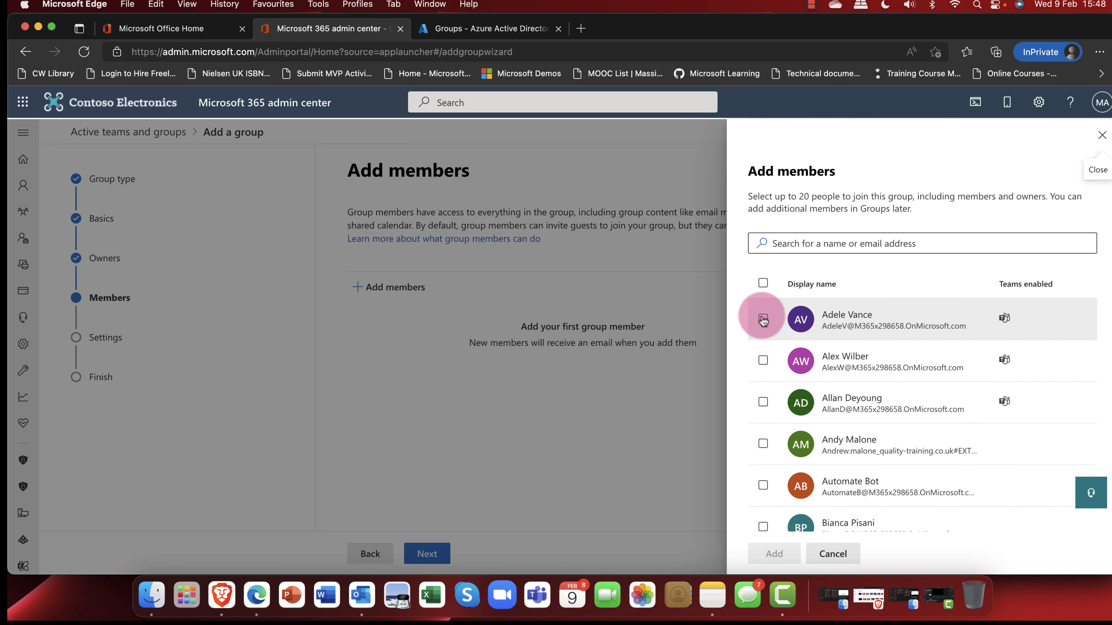
pyautogui.click(763, 318)
pyautogui.click(763, 361)
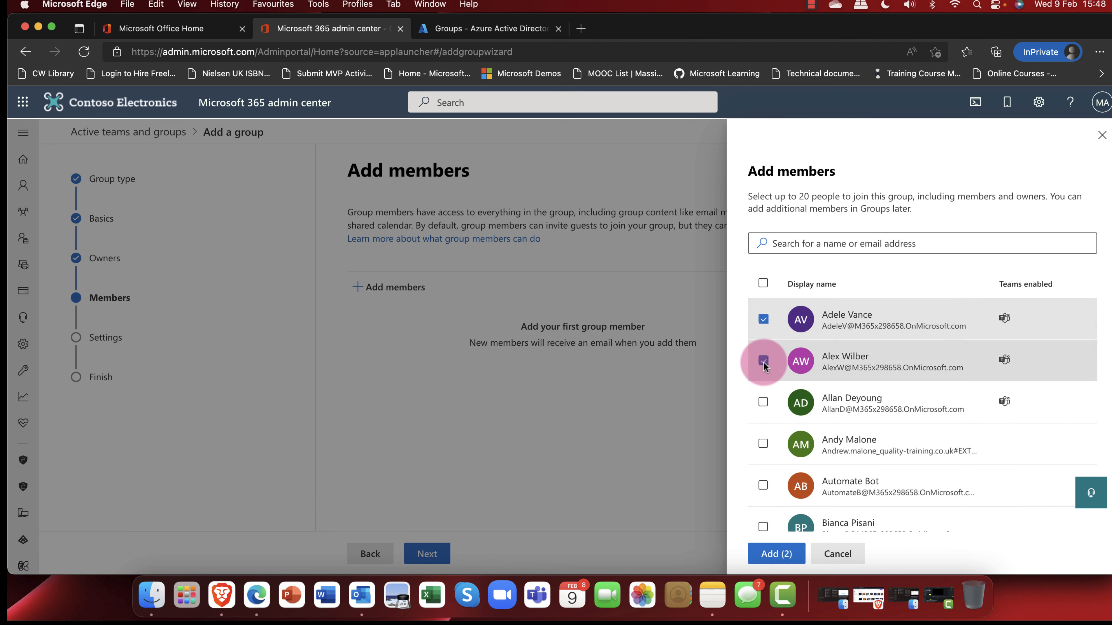
pyautogui.click(763, 402)
pyautogui.scroll(-4, 766, 412)
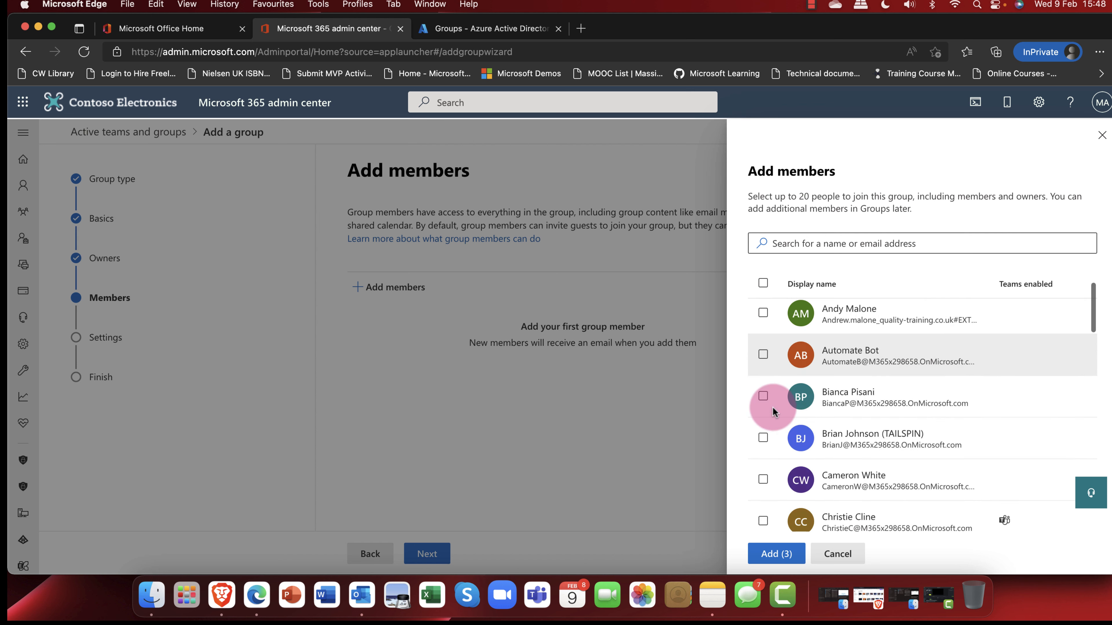
pyautogui.click(761, 390)
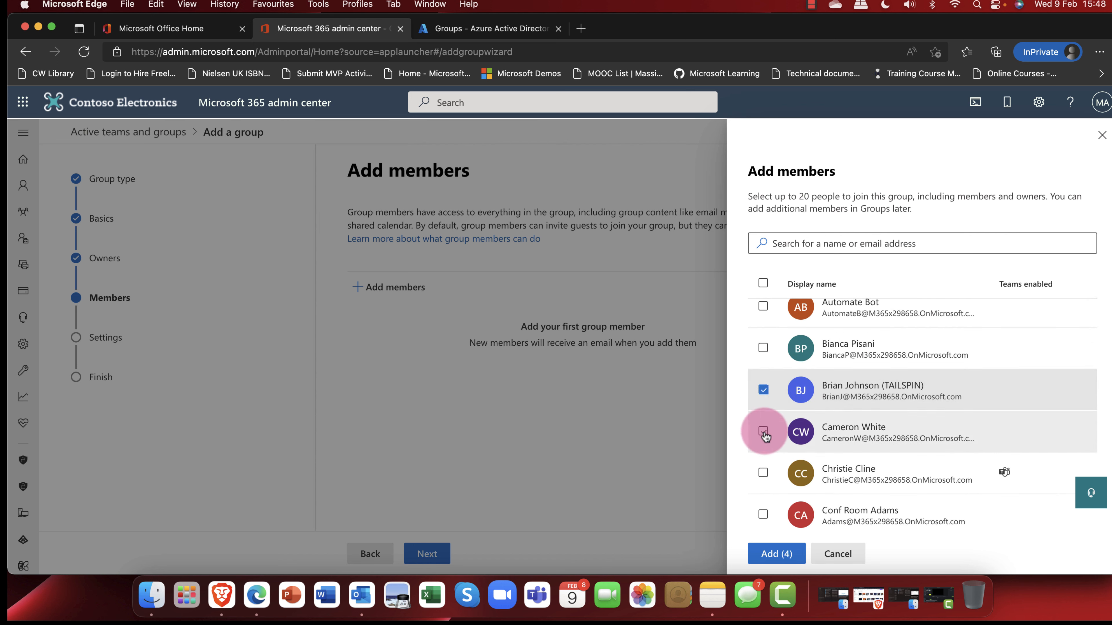
pyautogui.click(761, 430)
pyautogui.click(764, 473)
pyautogui.click(772, 552)
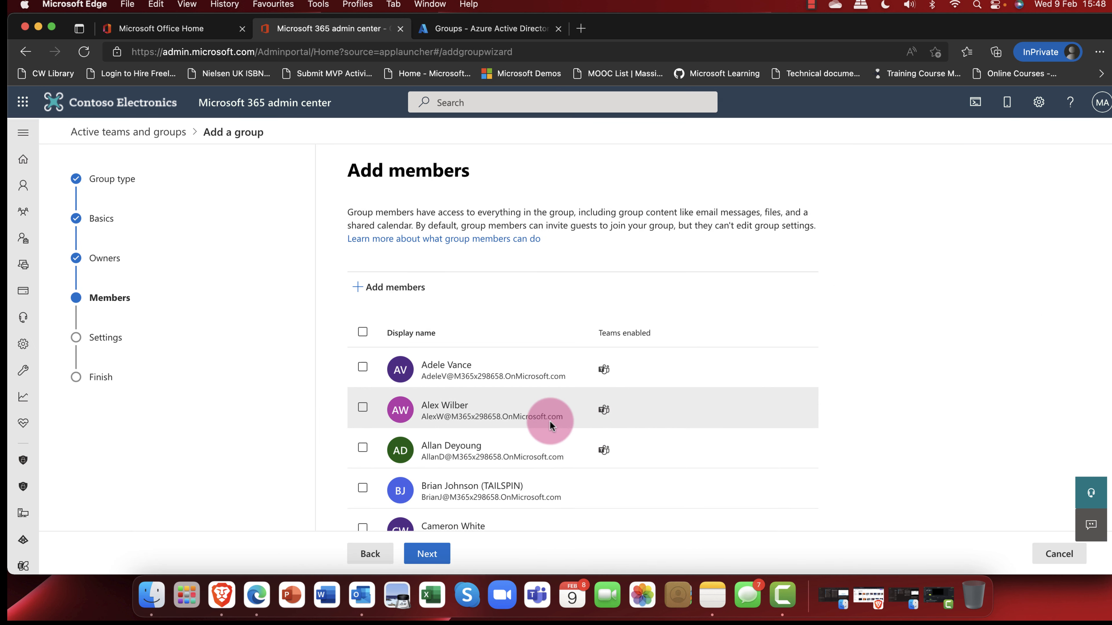
pyautogui.click(427, 554)
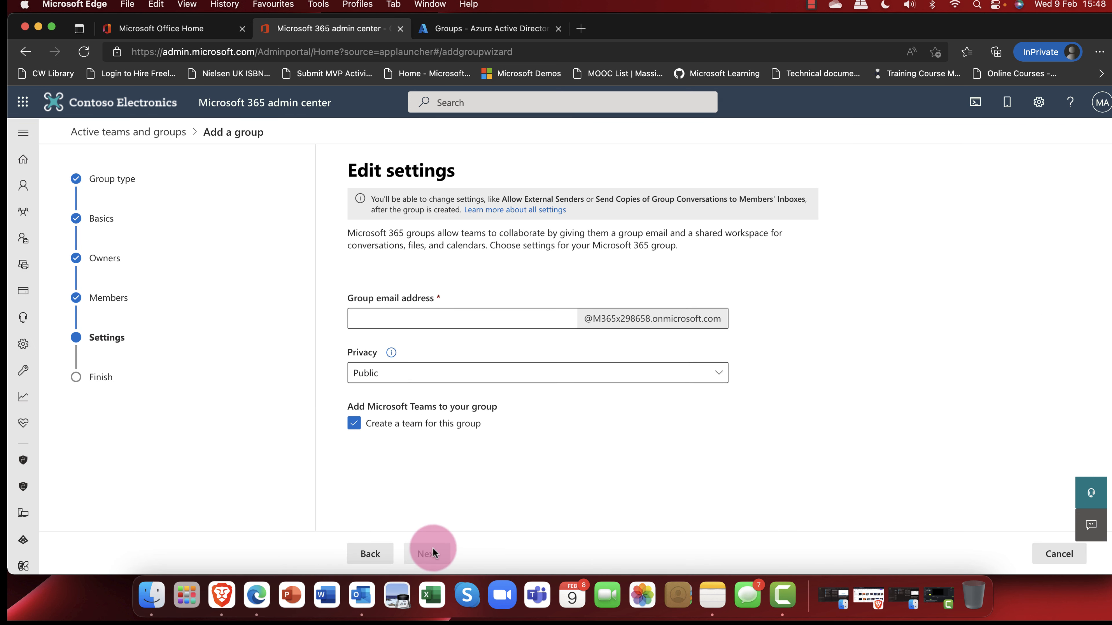
# Set the alias of the group's email address to AberdeenHQ
pyautogui.click(423, 319)
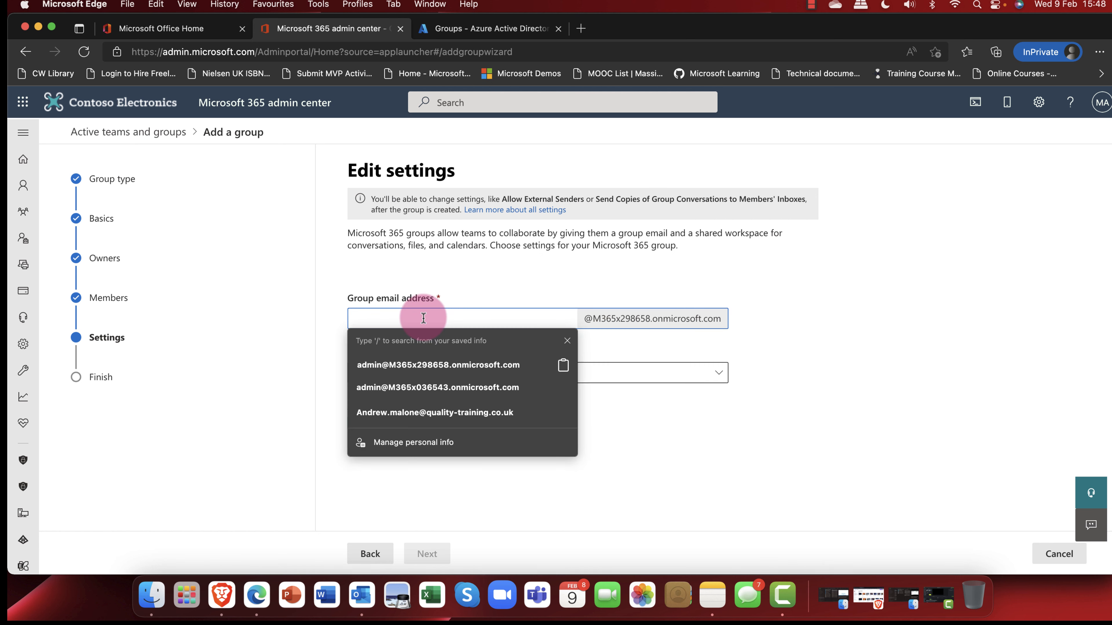
pyautogui.write('AberdeenHQ')
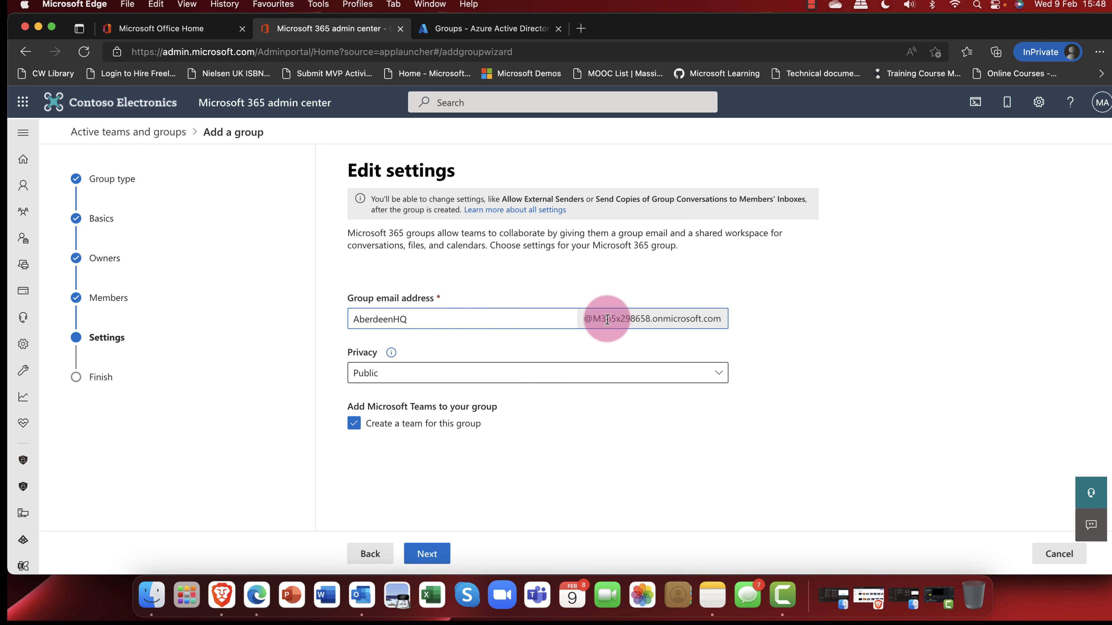
pyautogui.doubleClick(416, 319)
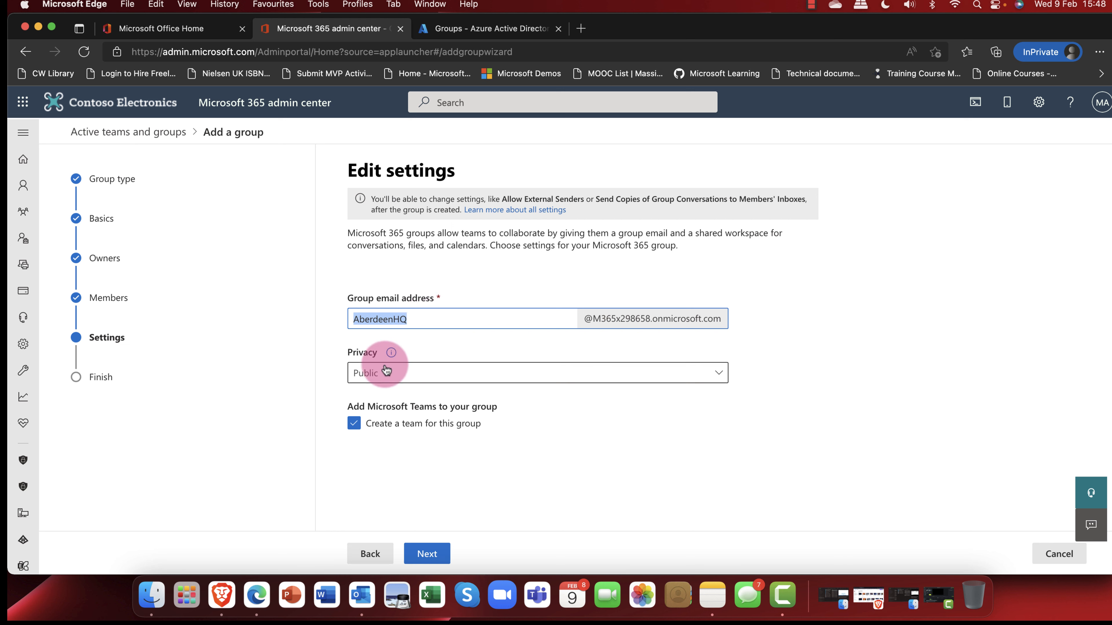
# Keep the group's privacy set to Public and turn off creating a team for this group
pyautogui.click(410, 379)
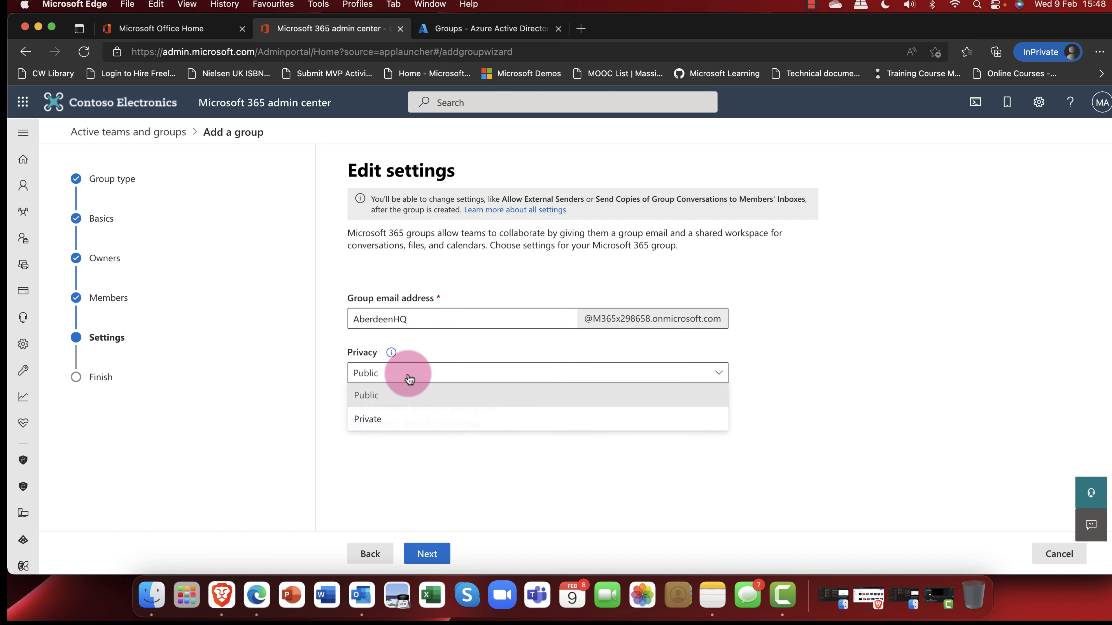
pyautogui.click(391, 399)
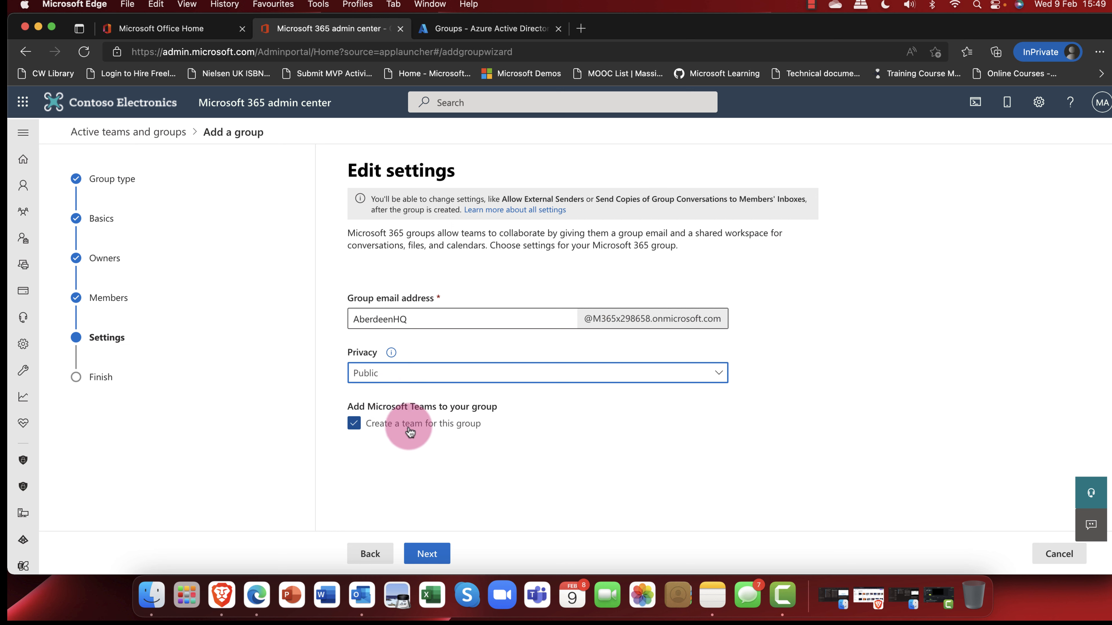
pyautogui.click(358, 428)
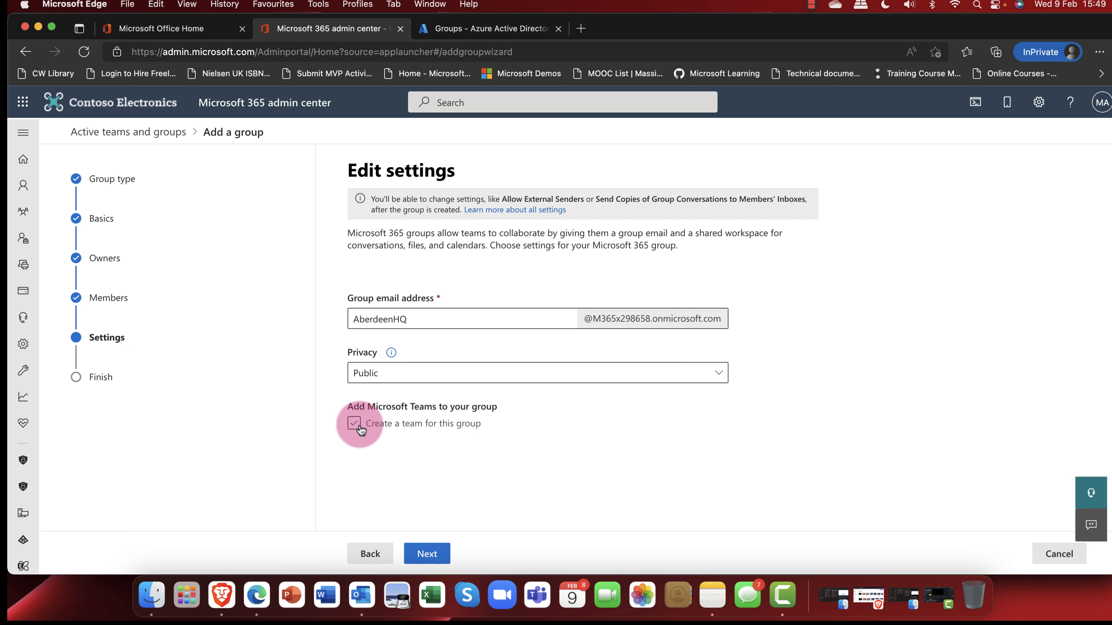
pyautogui.click(357, 427)
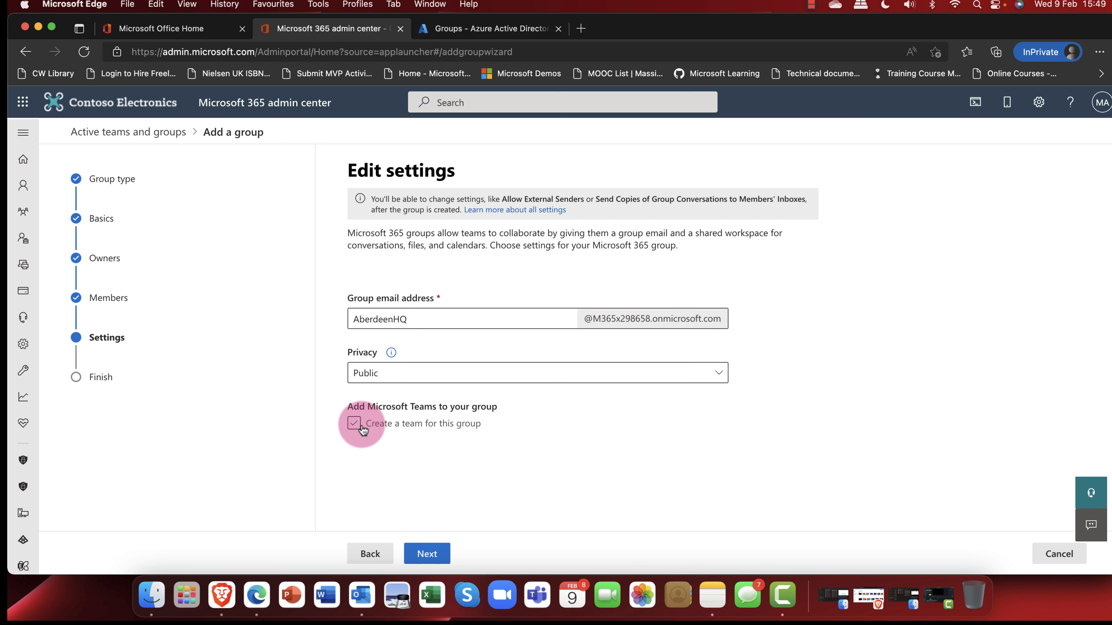
# Finish creating the Aberdeen Office group, then close the wizard and refresh the list of active groups
pyautogui.click(427, 554)
pyautogui.click(434, 554)
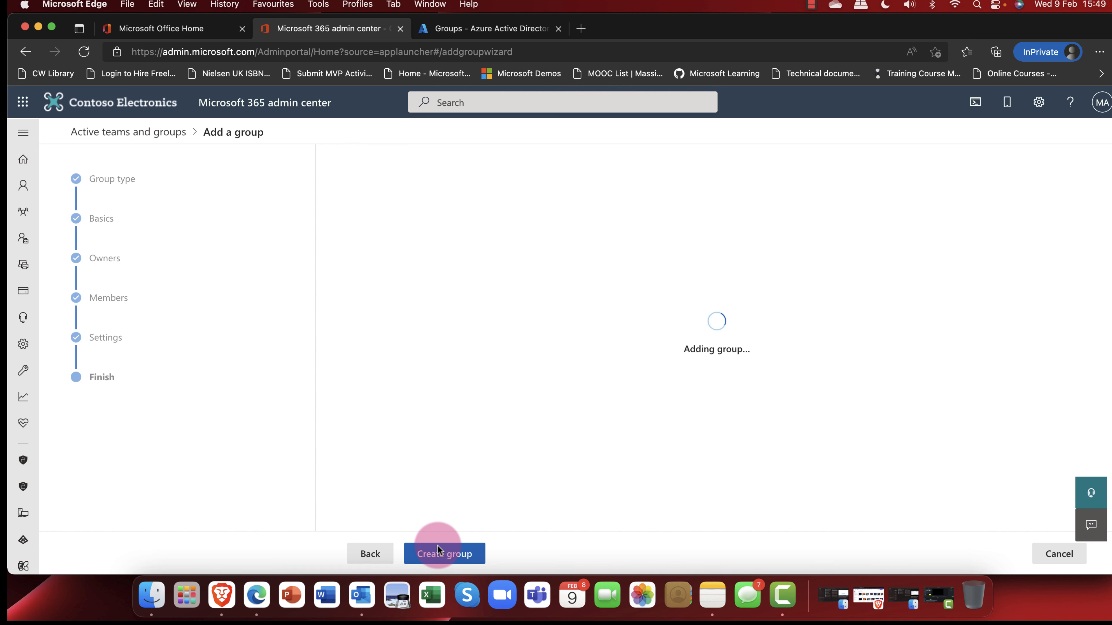
pyautogui.click(372, 555)
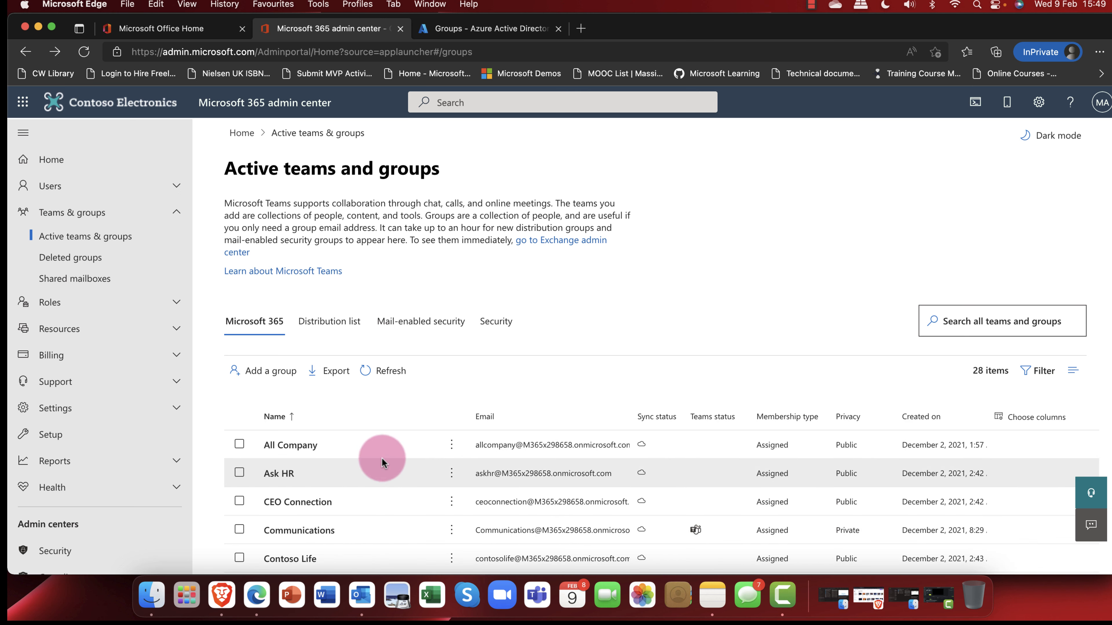
pyautogui.click(387, 370)
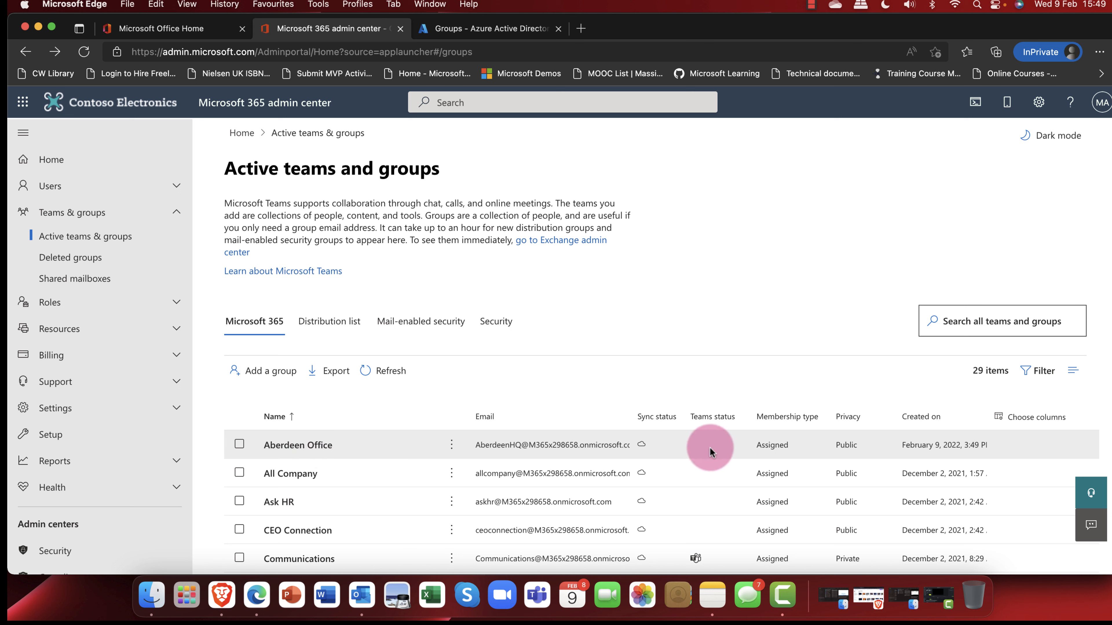
# Open the Aberdeen Office group's details and add Microsoft Teams to it
pyautogui.click(306, 446)
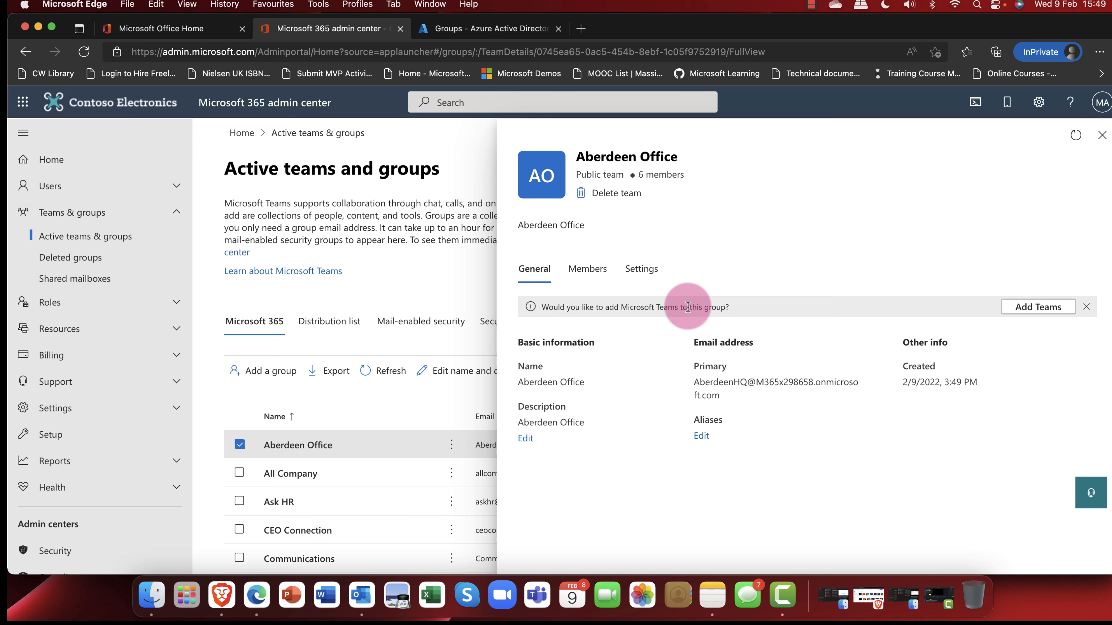
pyautogui.click(1046, 309)
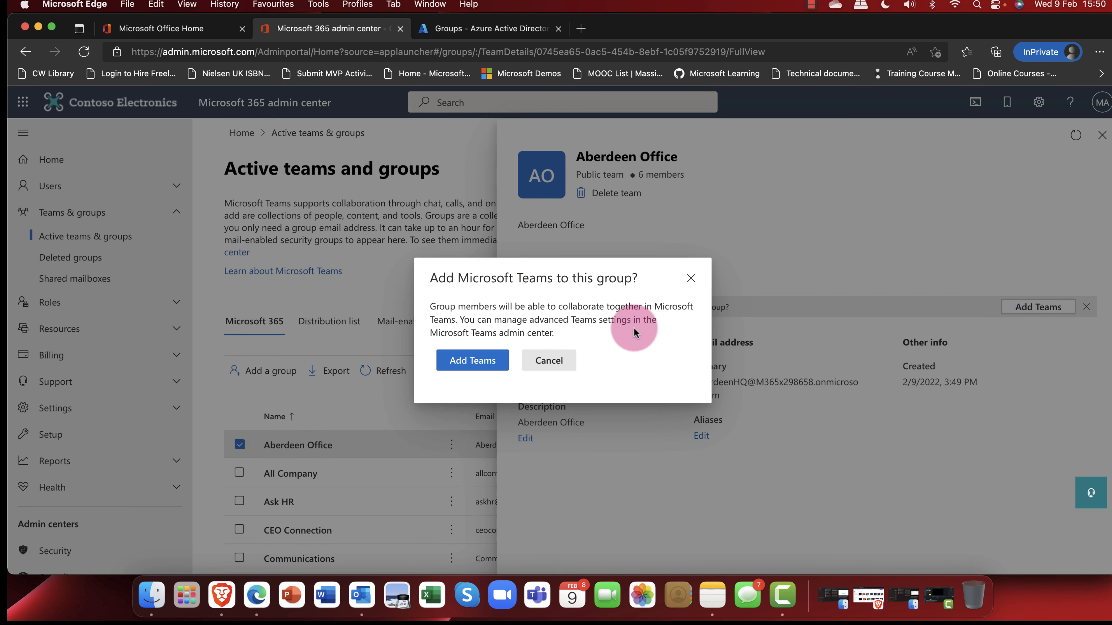
pyautogui.click(473, 360)
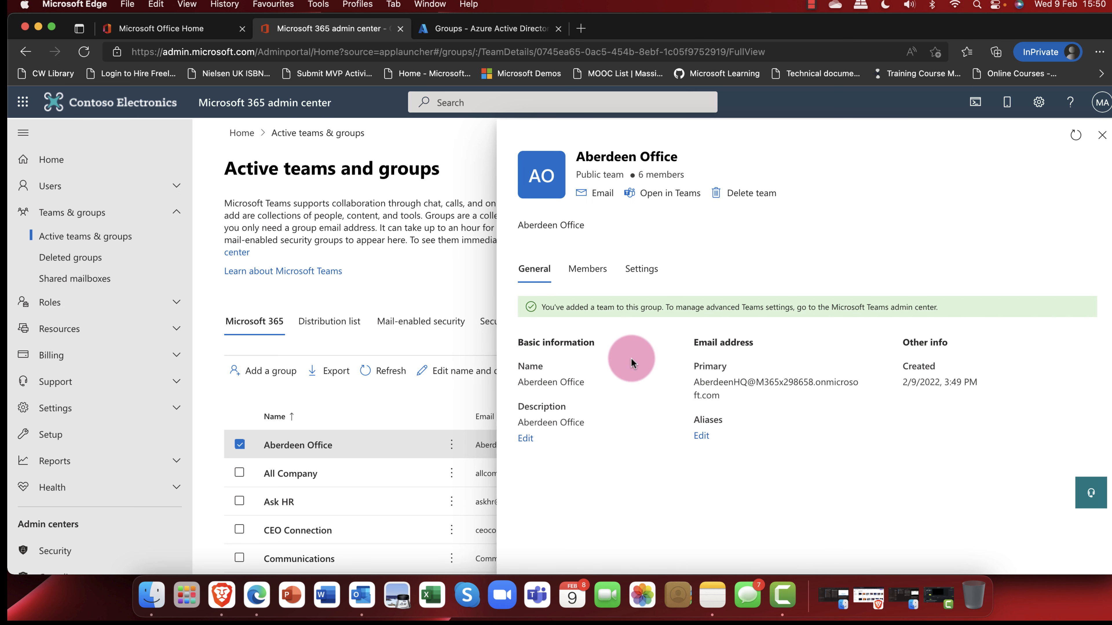
# In the Aberdeen Office team's settings, let people outside the organization email the team and send copies of team emails and events to members' inboxes
pyautogui.click(644, 272)
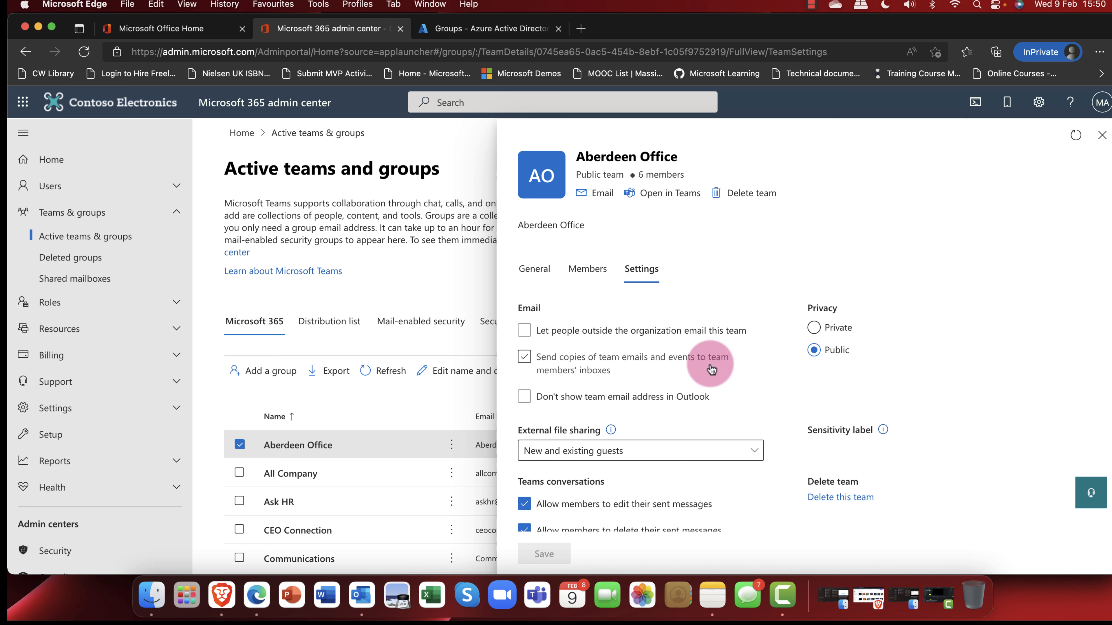
pyautogui.scroll(-1, 707, 366)
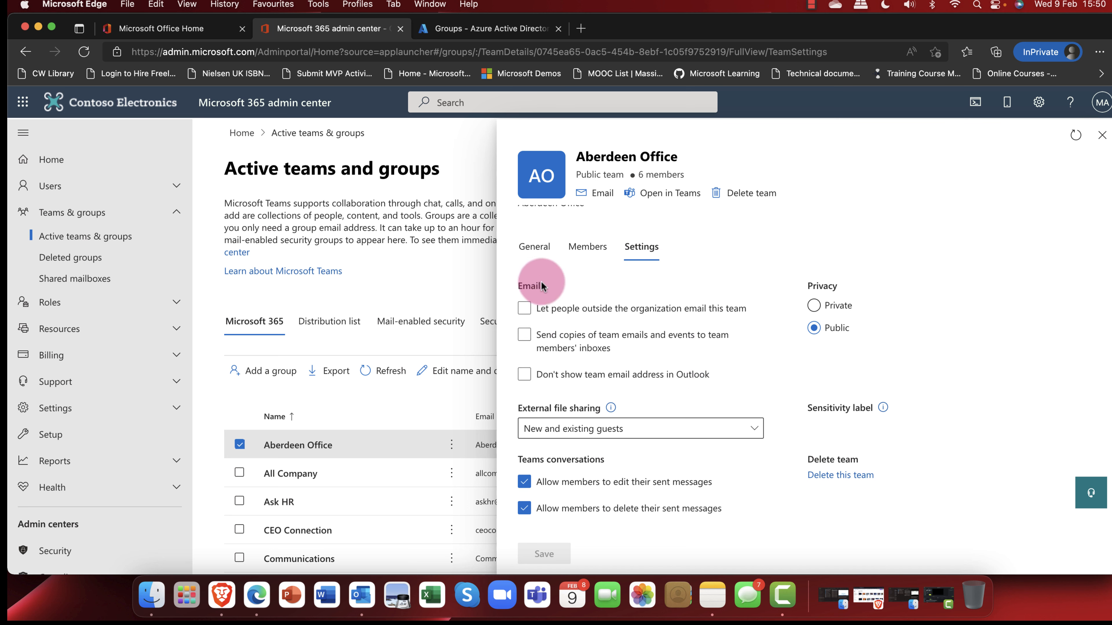
pyautogui.click(574, 377)
pyautogui.click(574, 378)
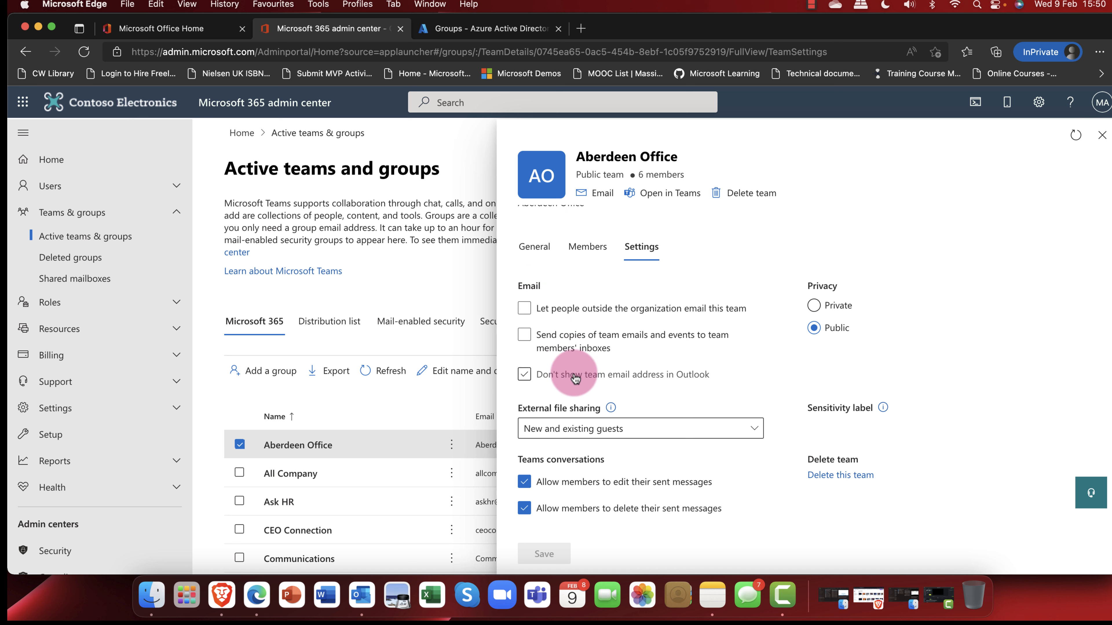
pyautogui.click(539, 308)
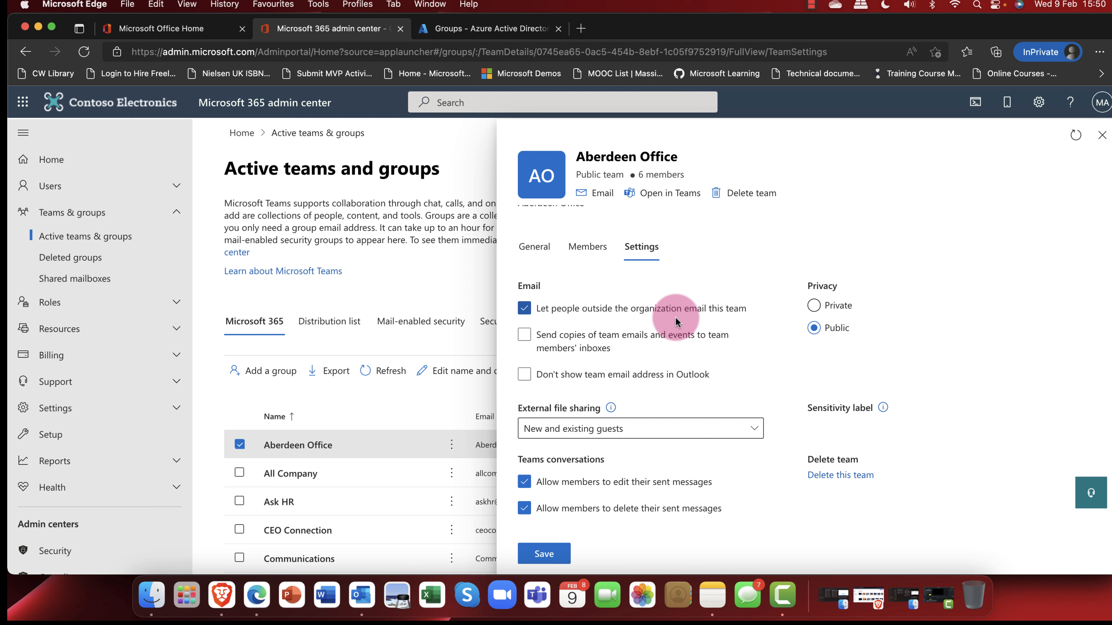
pyautogui.click(564, 341)
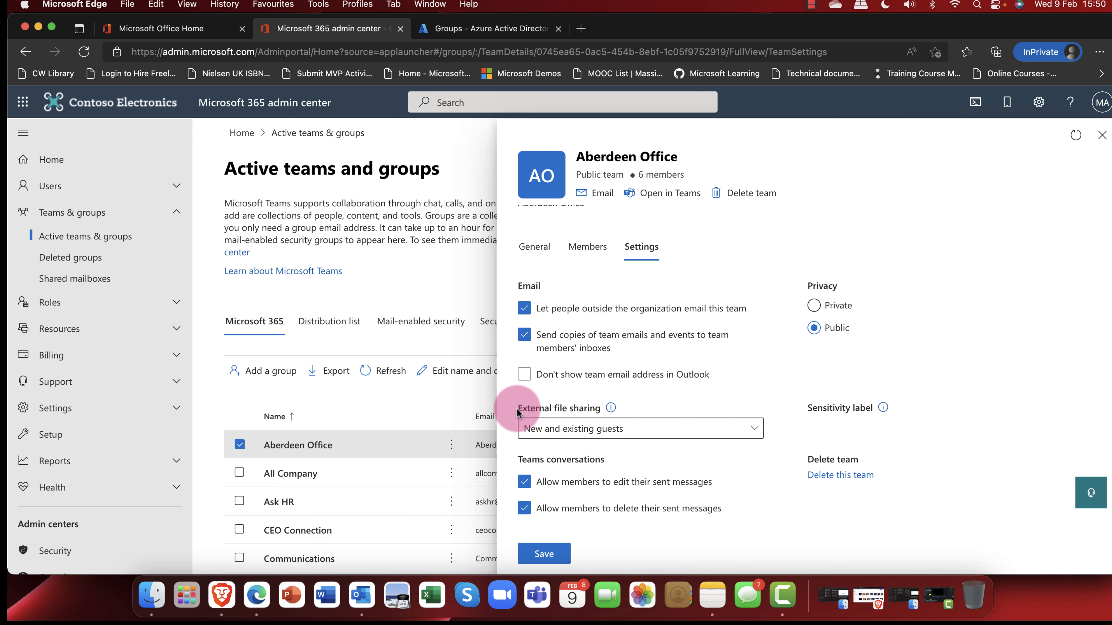
# Review the external file sharing options for the Aberdeen Office team and keep New and existing guests selected
pyautogui.moveTo(518, 409); pyautogui.dragTo(607, 408)
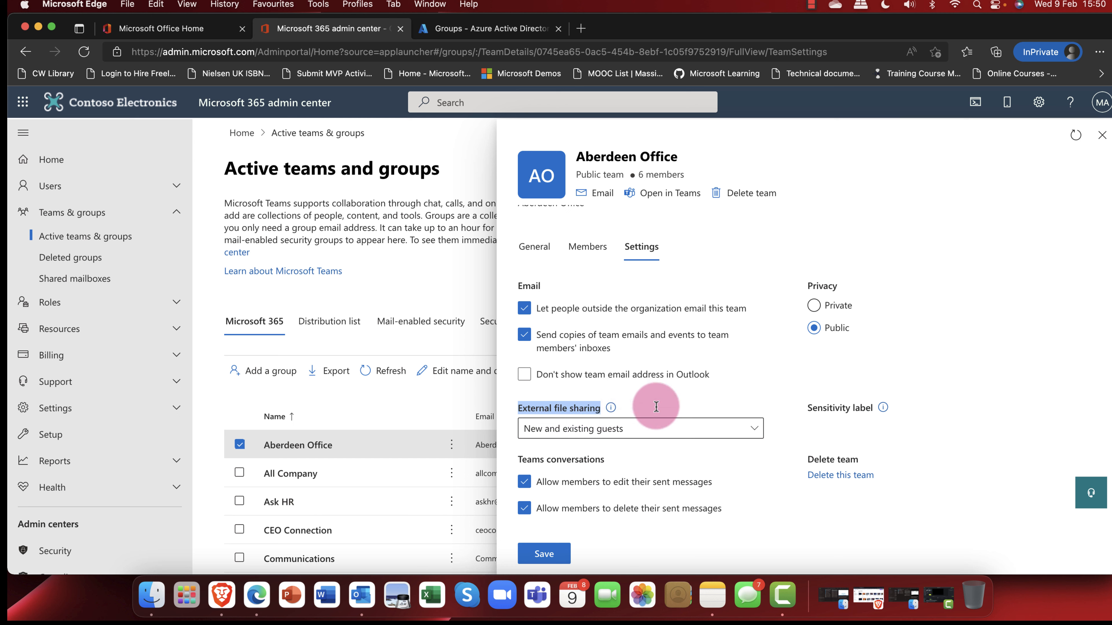
pyautogui.click(756, 432)
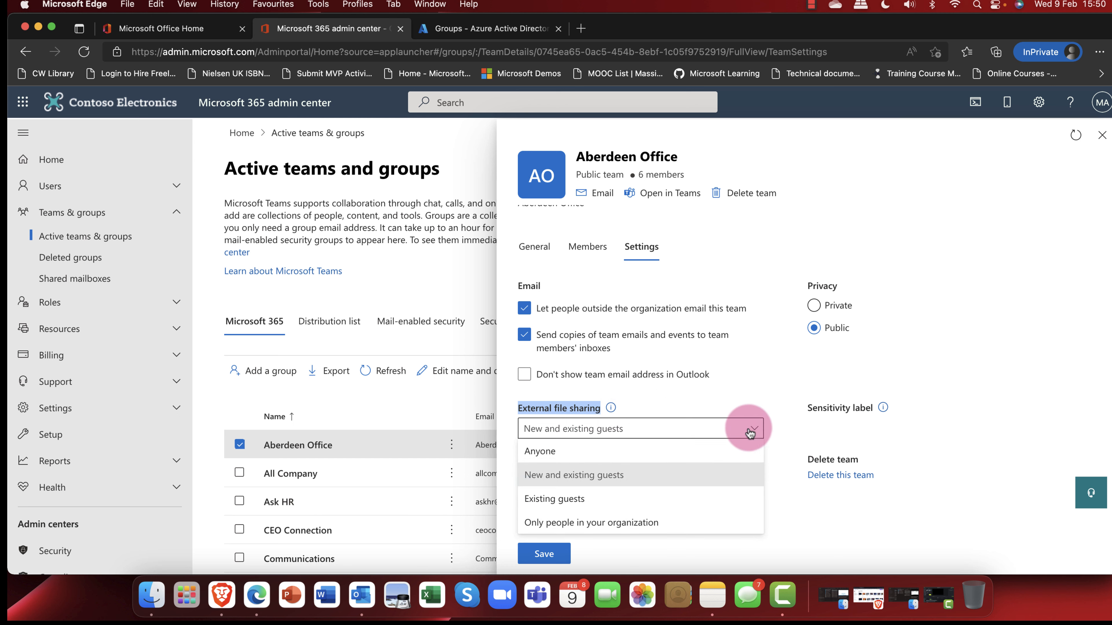
pyautogui.click(633, 427)
pyautogui.click(684, 429)
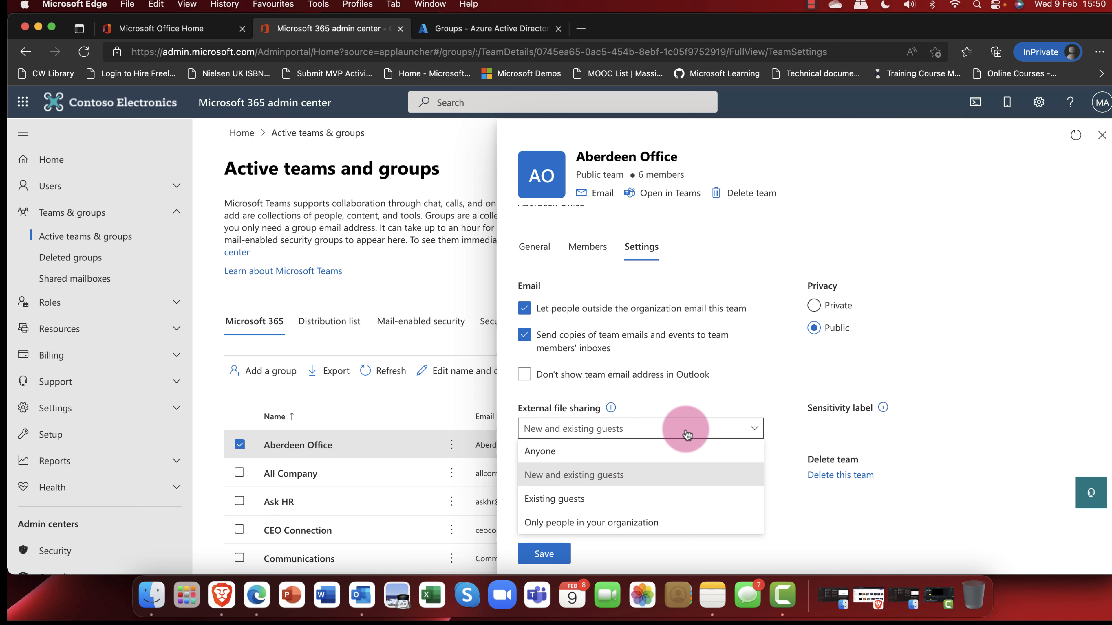
pyautogui.click(619, 482)
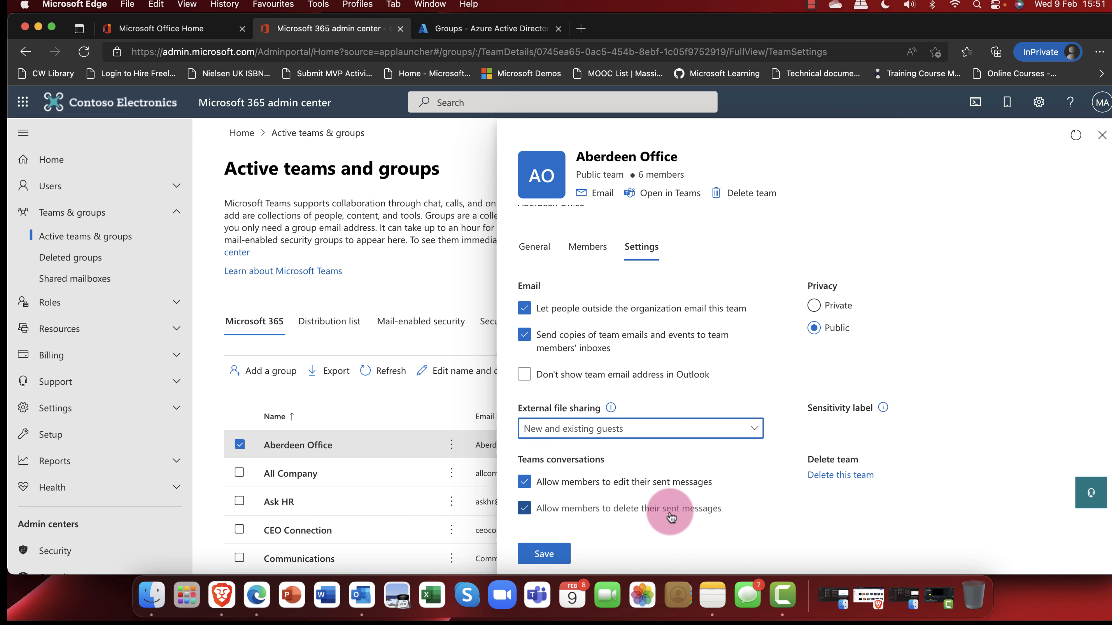
# Stop members from deleting their sent messages and save the team's settings, closing its details and deselecting Aberdeen Office in the list
pyautogui.click(532, 510)
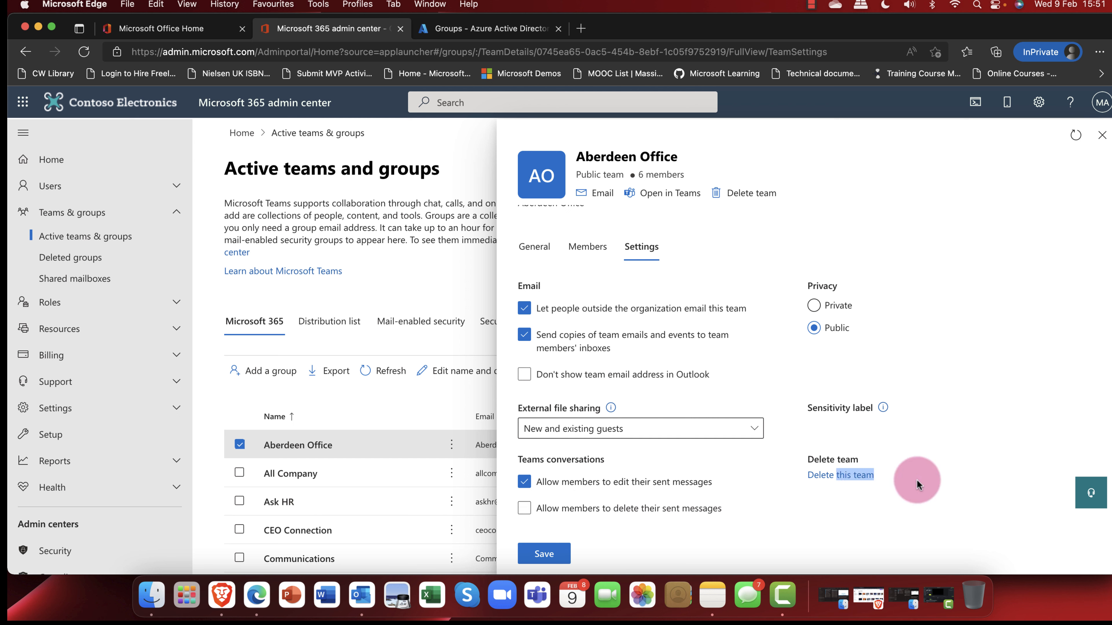
pyautogui.click(890, 490)
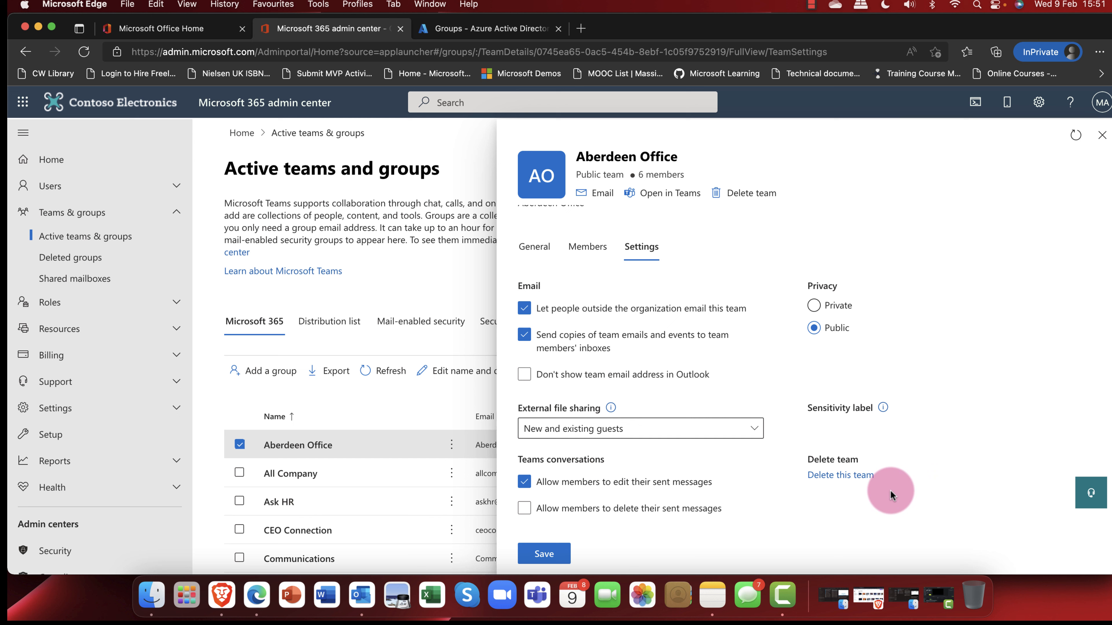
pyautogui.click(545, 554)
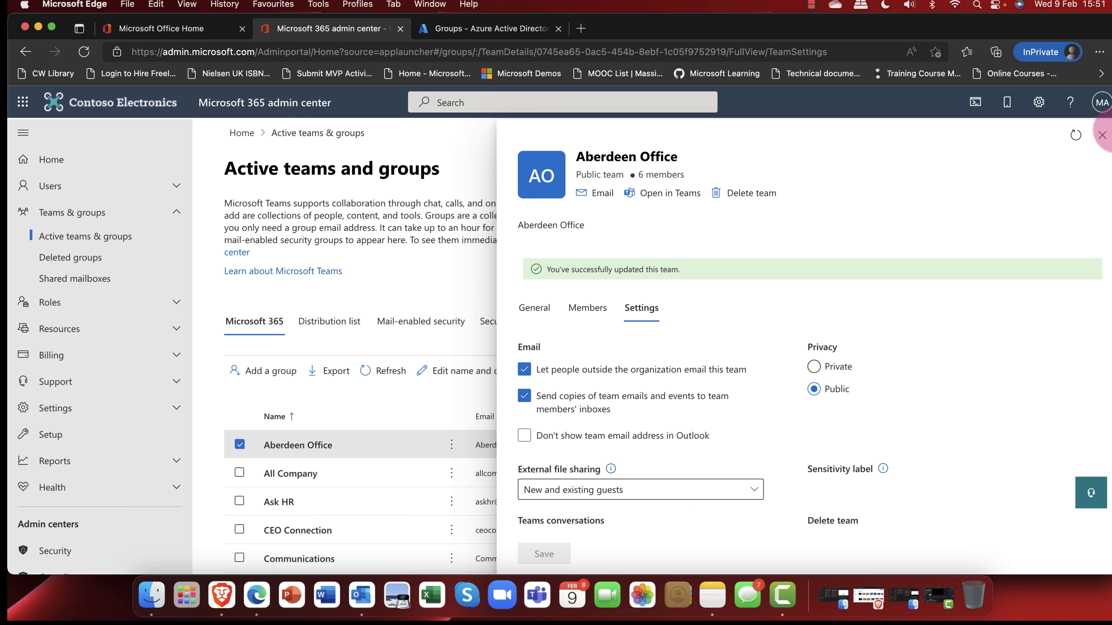
pyautogui.click(1103, 137)
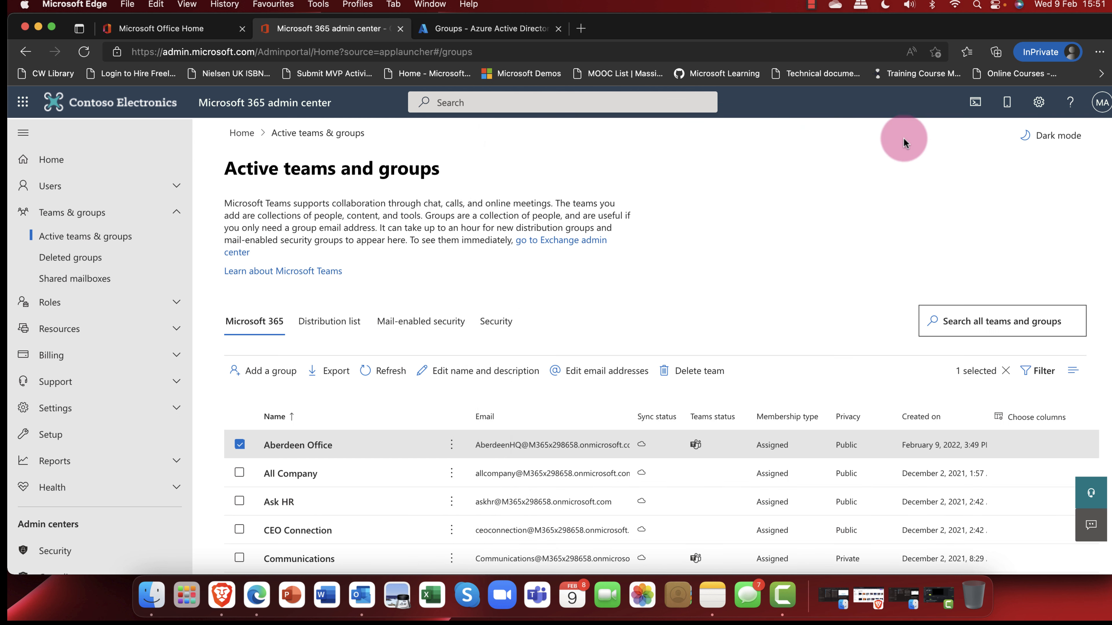
pyautogui.click(239, 444)
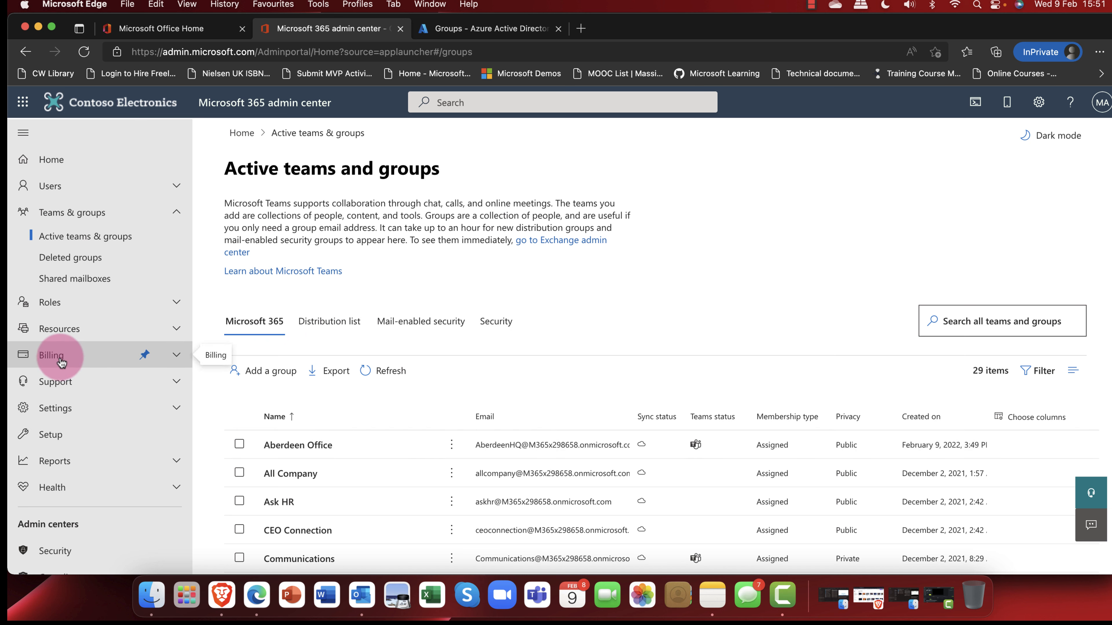
# Open the Setup page and examine its featured collections and the status of its sign-in, security, apps and email actions
pyautogui.scroll(-1, 60, 361)
pyautogui.scroll(-5, 60, 361)
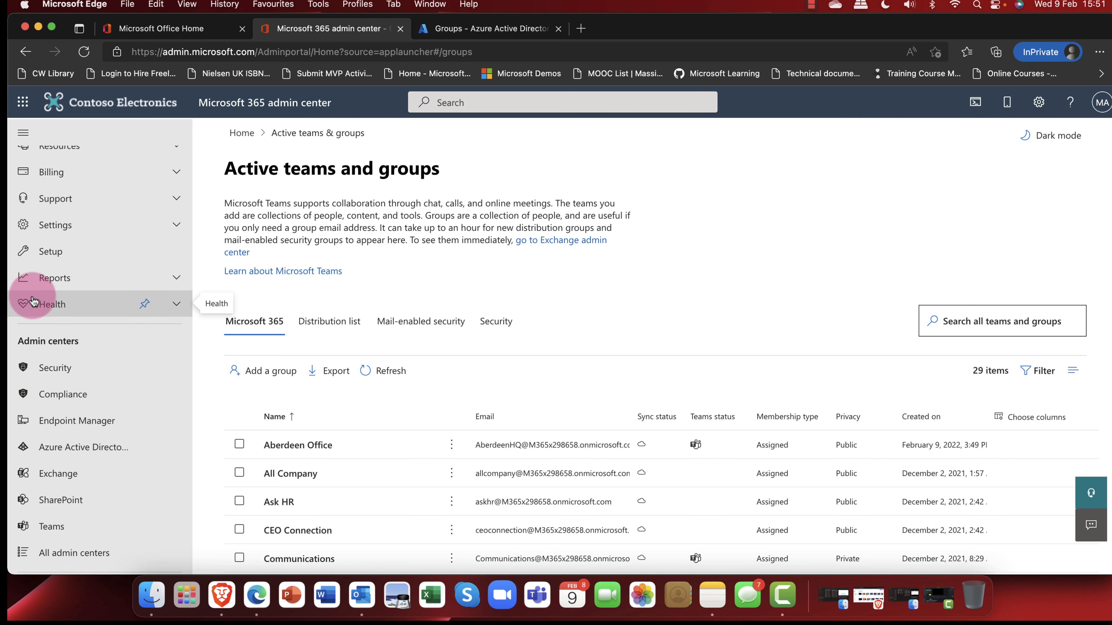
pyautogui.scroll(2, 32, 302)
pyautogui.click(42, 331)
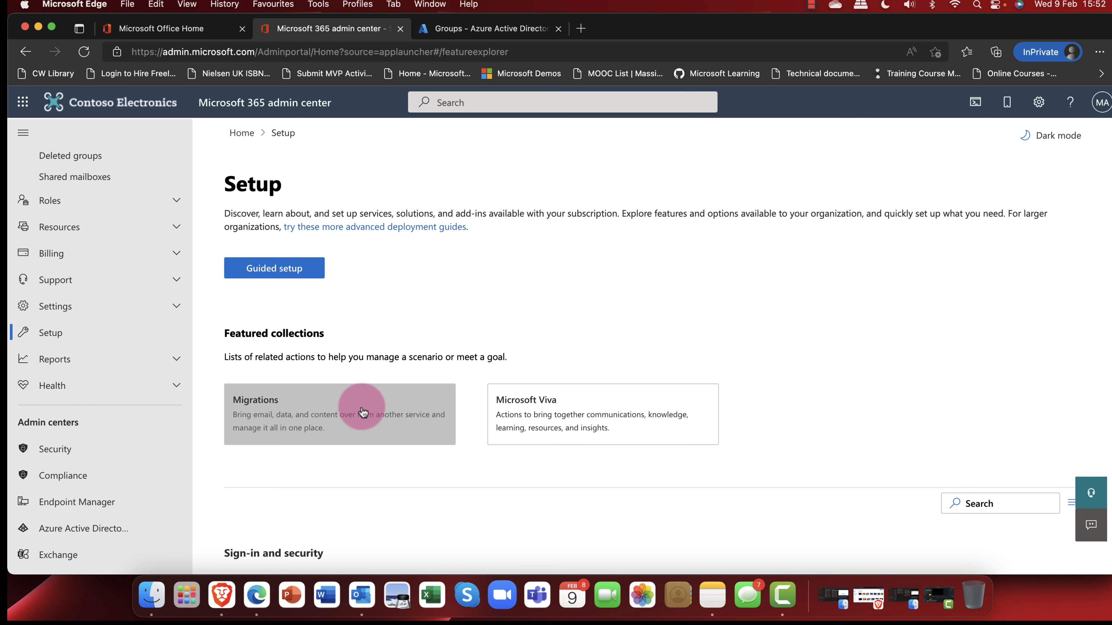
pyautogui.scroll(-3, 361, 412)
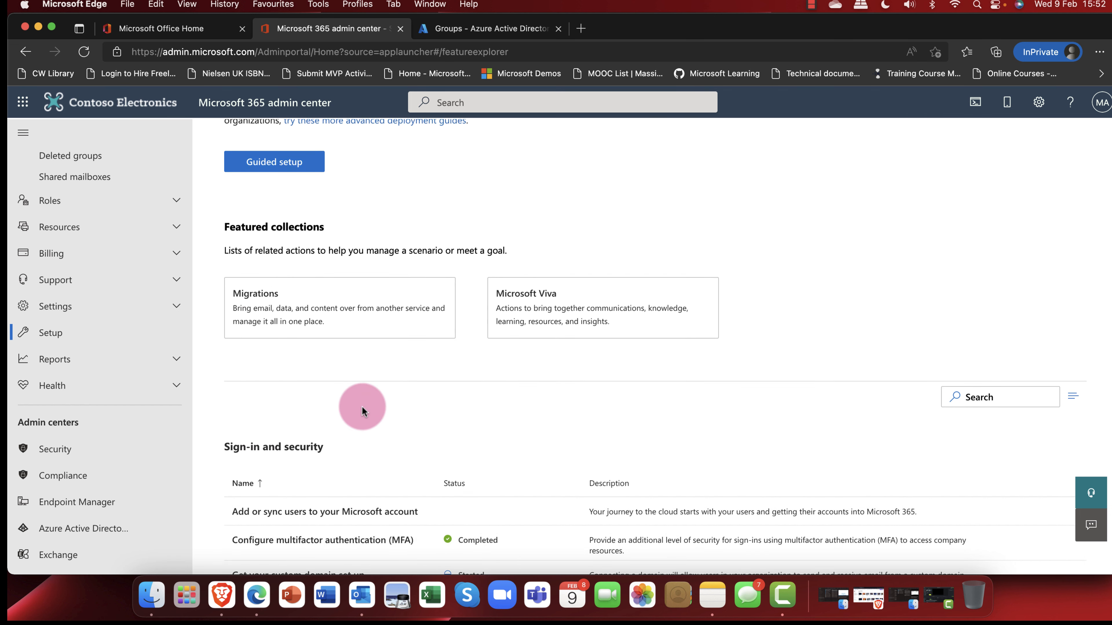
pyautogui.scroll(-4, 362, 407)
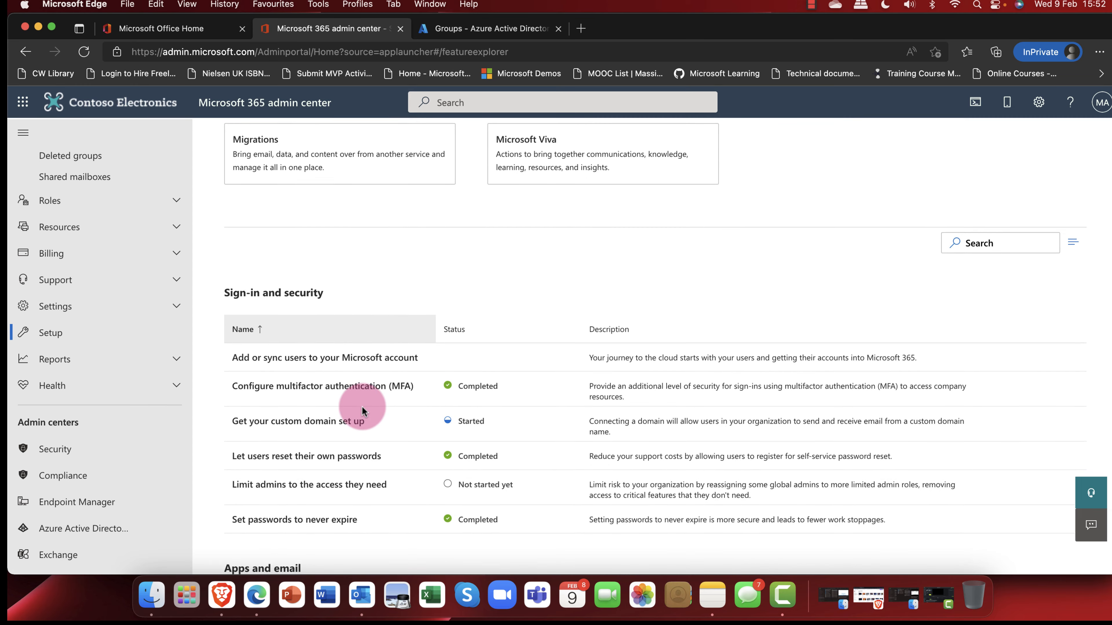
pyautogui.scroll(-4, 361, 408)
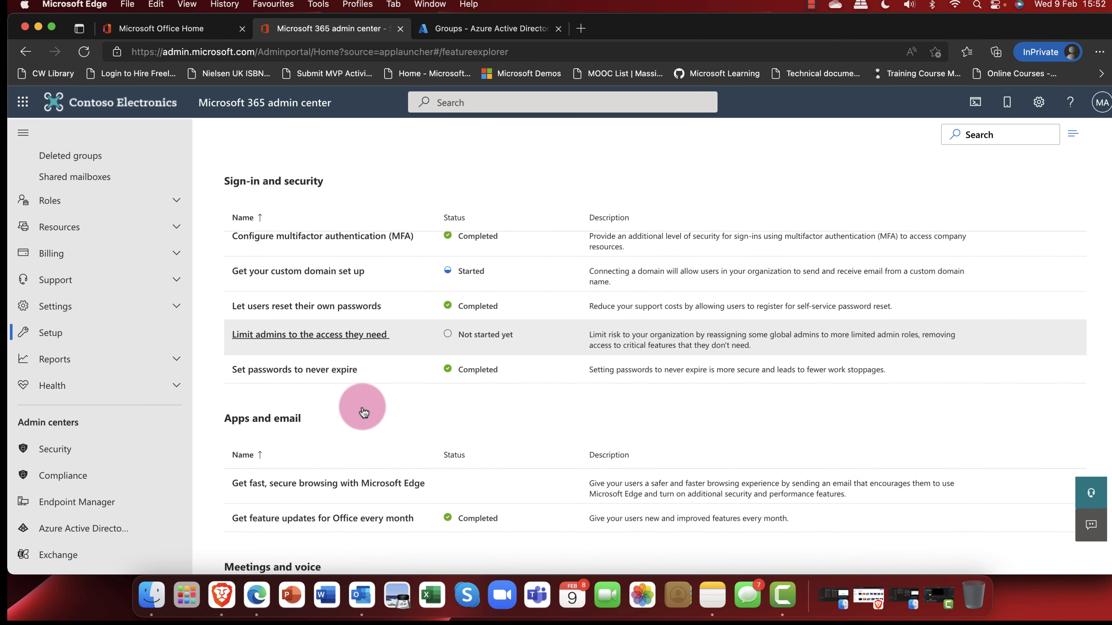
pyautogui.scroll(-3, 363, 411)
pyautogui.scroll(4, 362, 411)
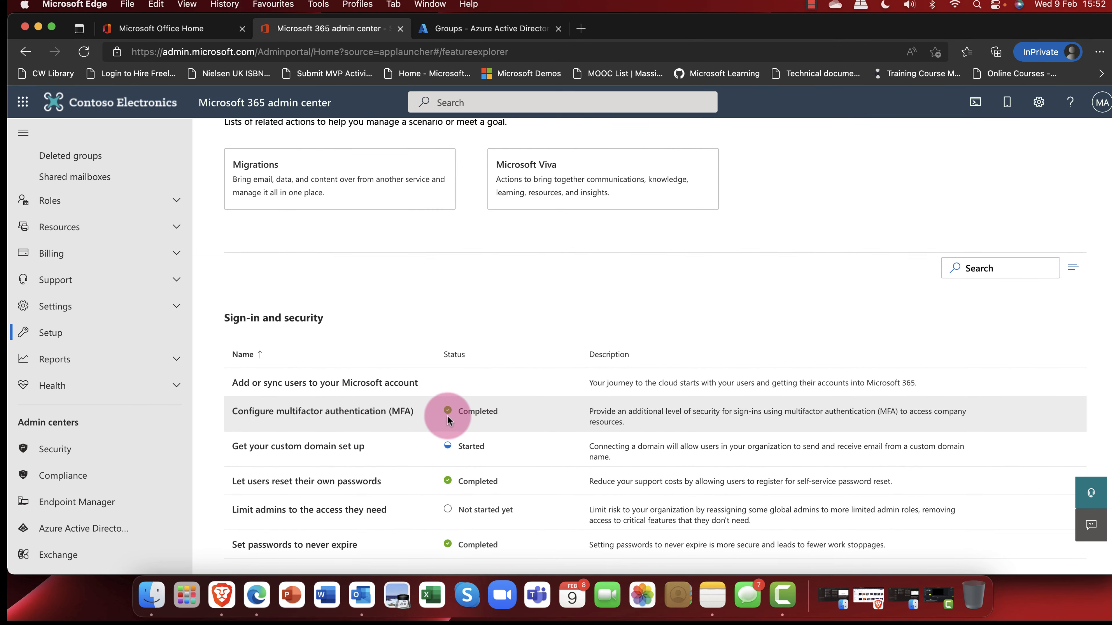
pyautogui.scroll(-4, 467, 441)
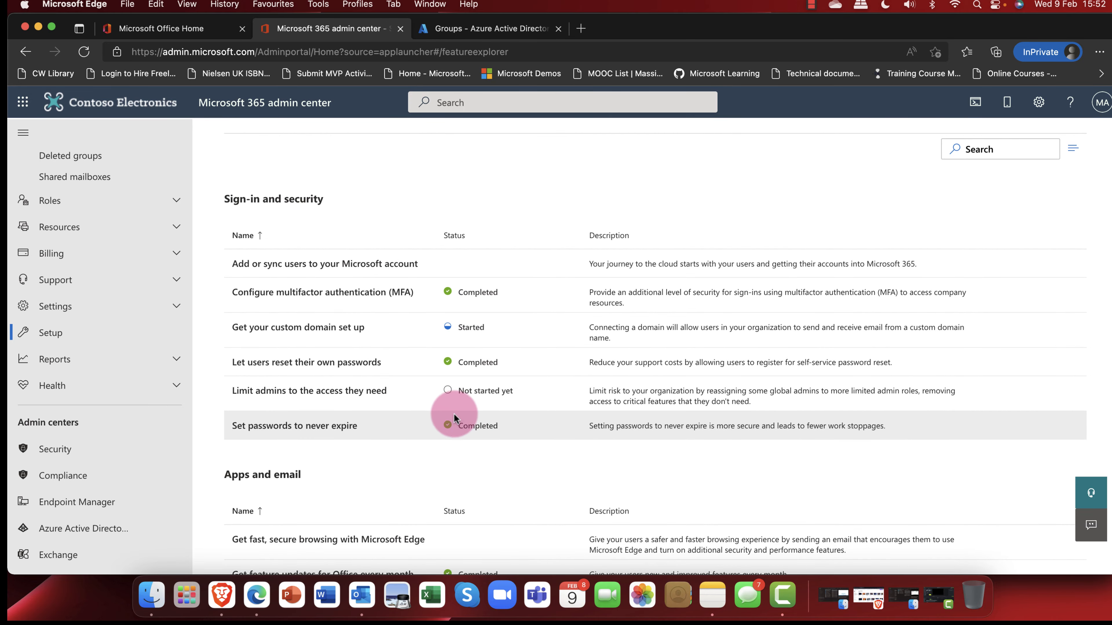
pyautogui.scroll(10, 455, 414)
# Open the Migrations collection and look through the available sources for migrating email, data and content
pyautogui.click(318, 402)
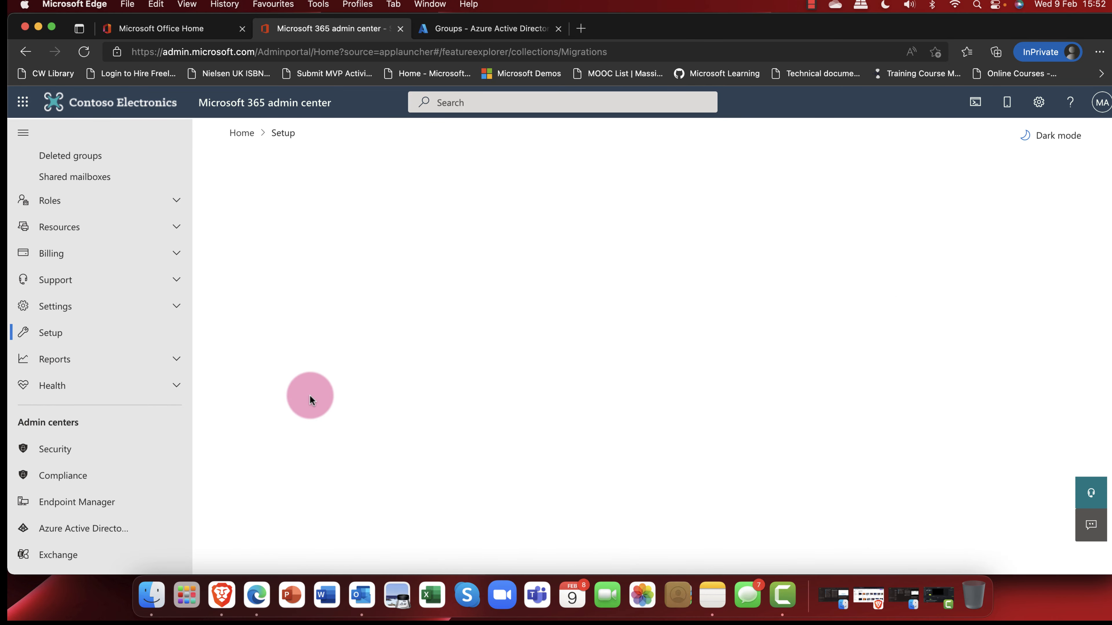
pyautogui.click(335, 389)
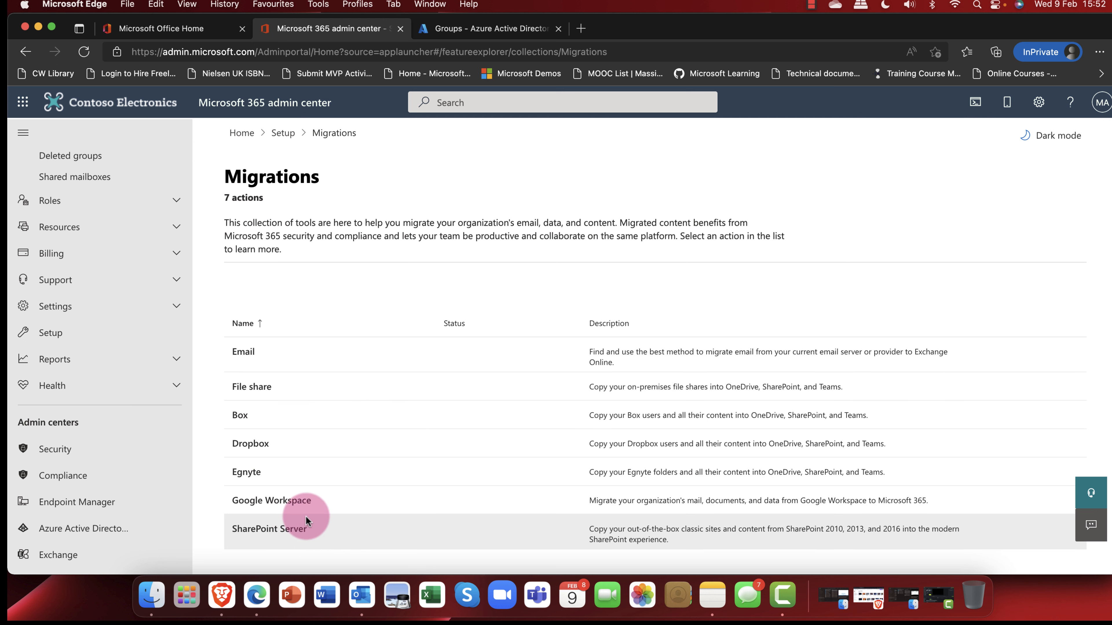
pyautogui.scroll(-5, 338, 480)
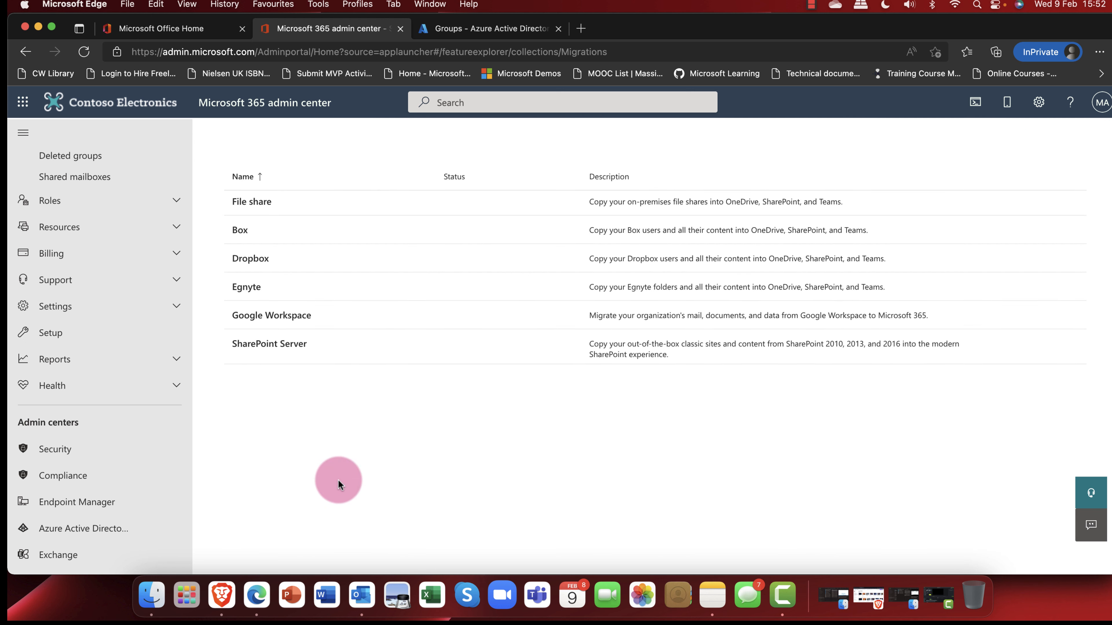
pyautogui.scroll(1, 336, 479)
pyautogui.scroll(3, 336, 482)
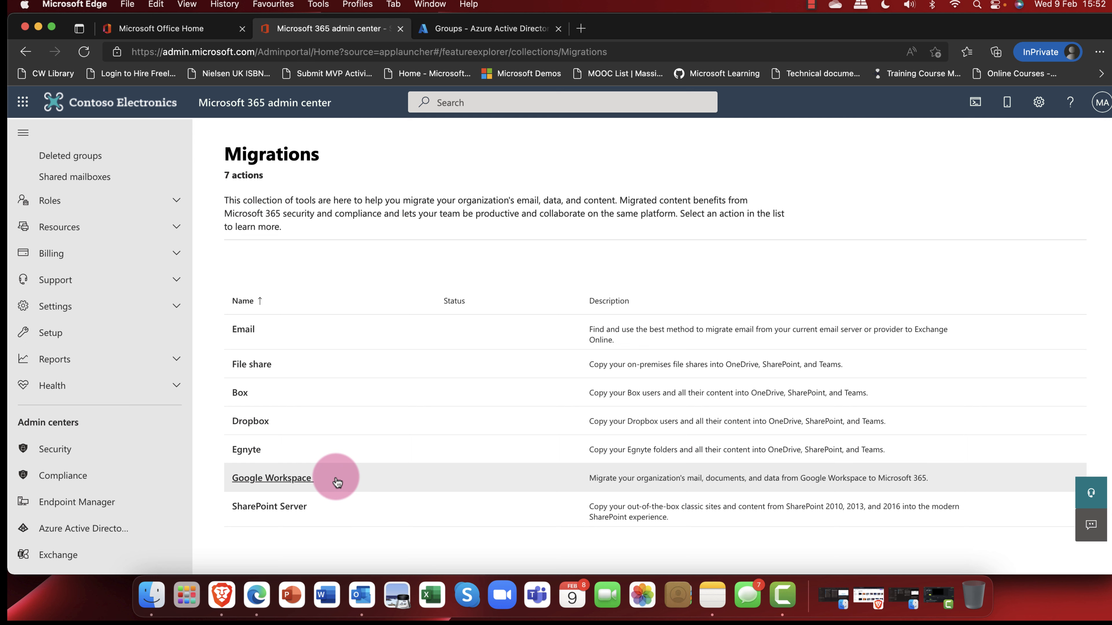
pyautogui.scroll(1, 343, 463)
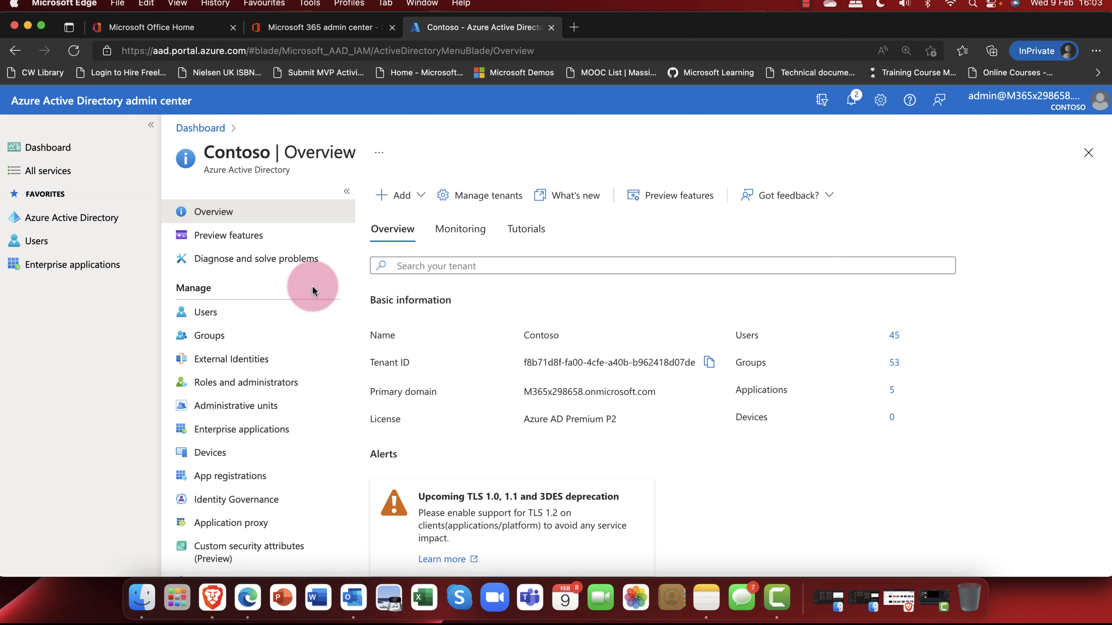
# In the Azure Active Directory admin center, open the Authentication methods policies within Contoso's security settings
pyautogui.scroll(-10, 307, 287)
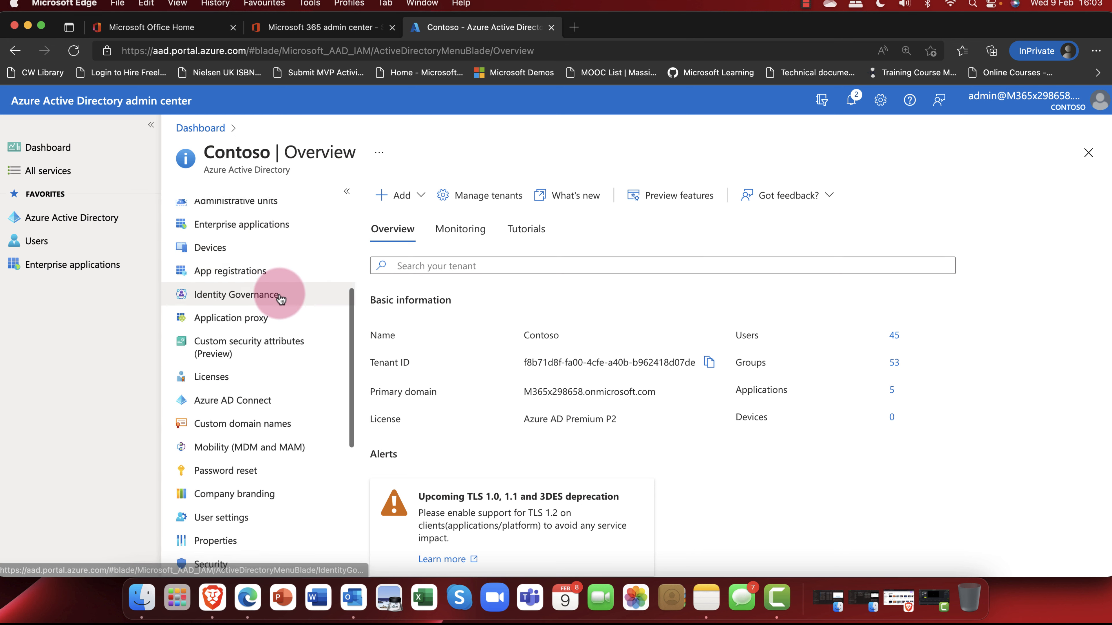
pyautogui.scroll(-5, 280, 302)
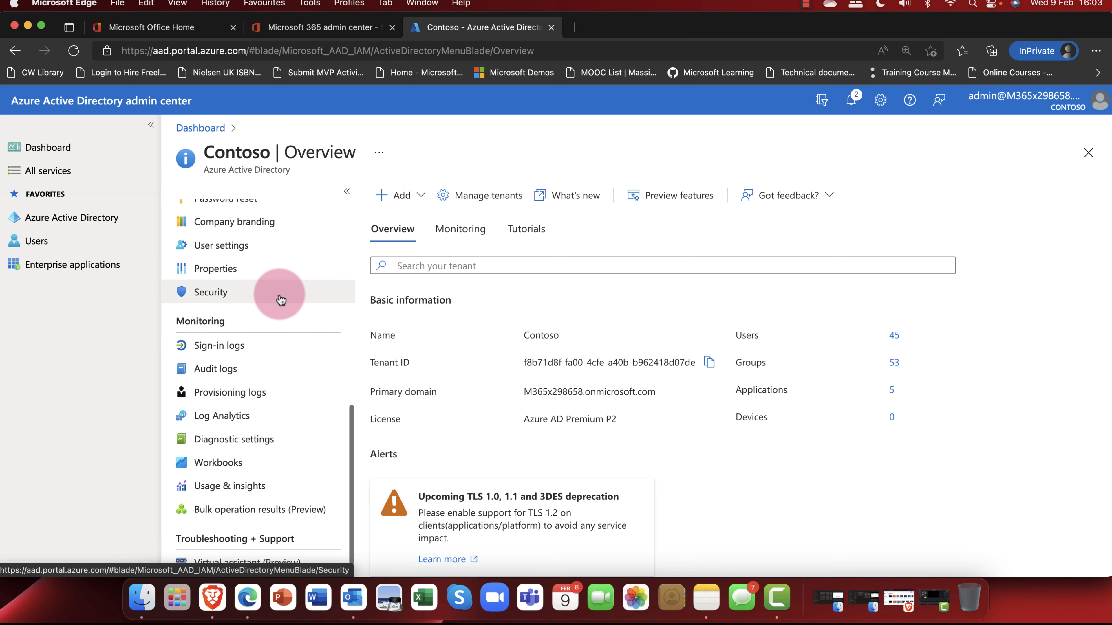
pyautogui.click(223, 298)
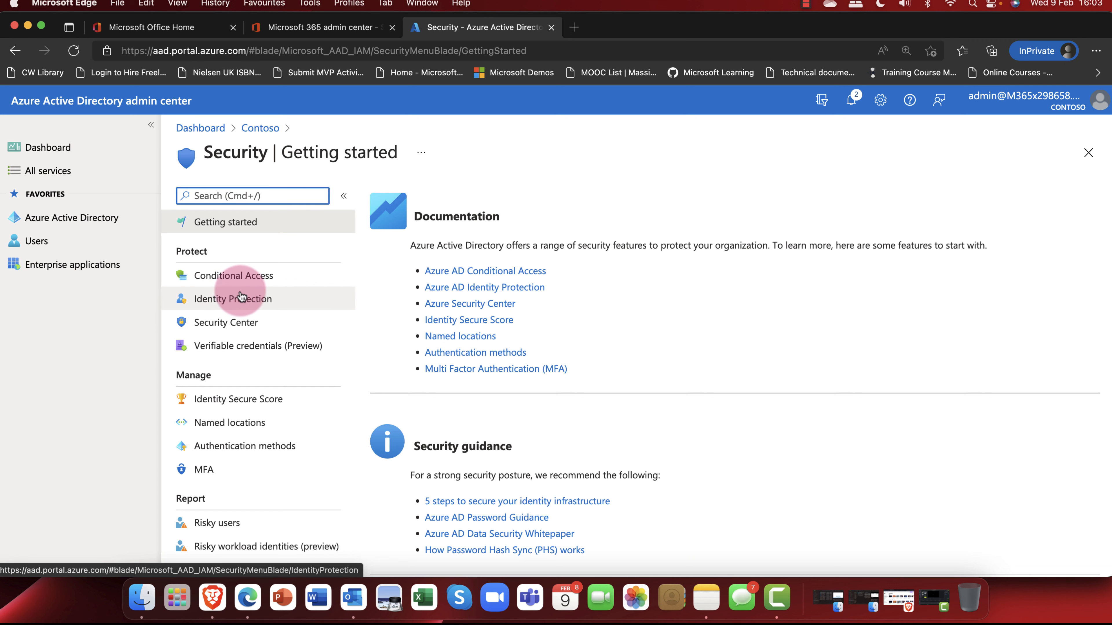
pyautogui.scroll(-1, 239, 294)
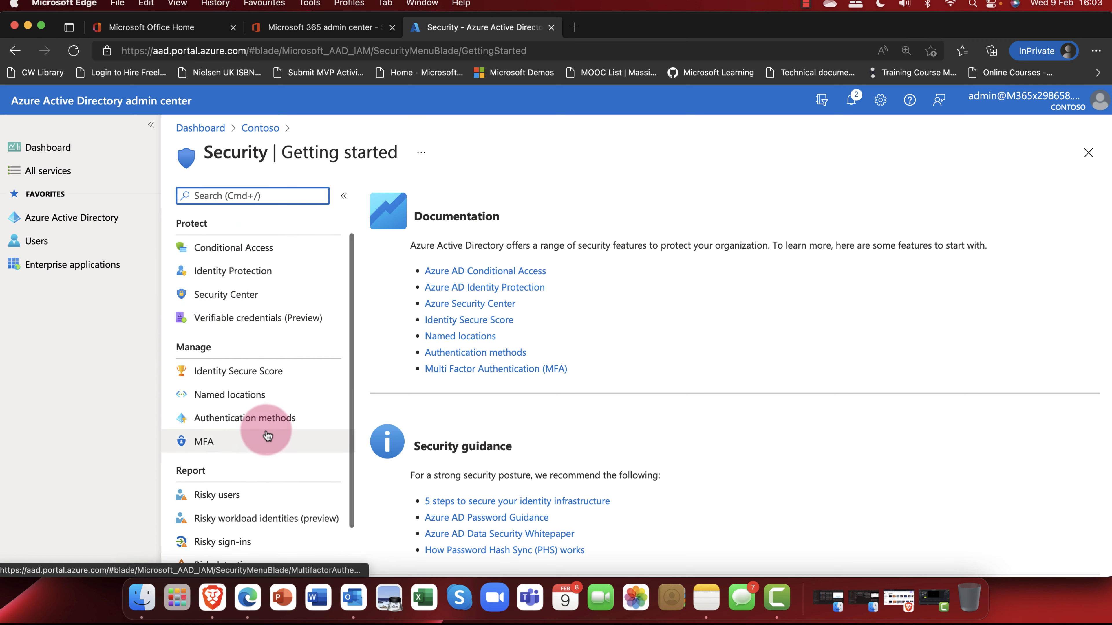
pyautogui.click(268, 417)
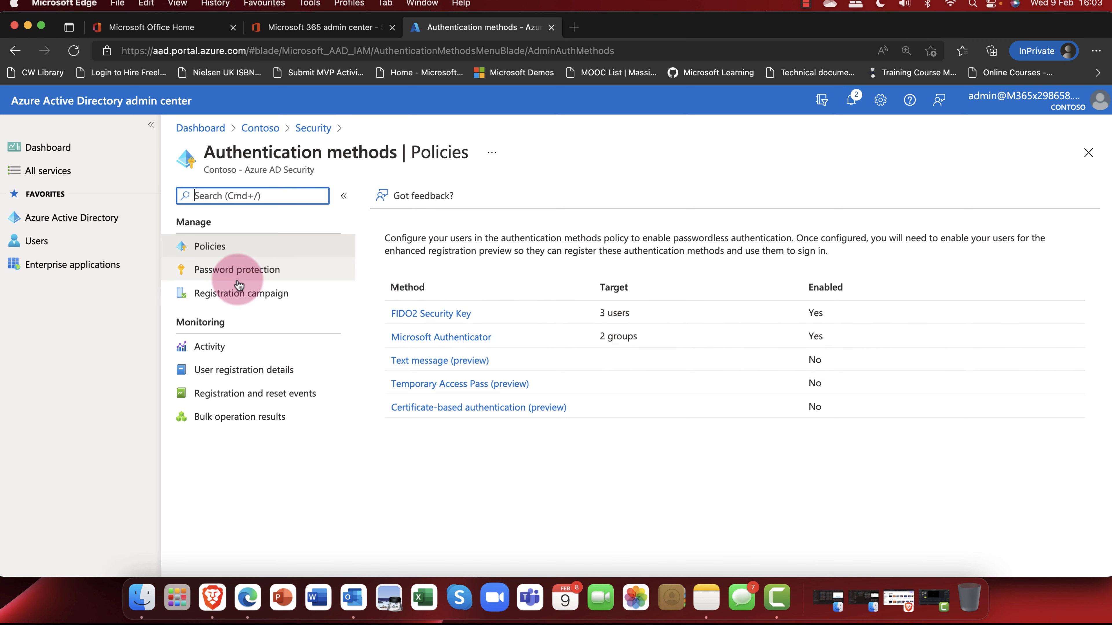
# Open the registration campaign's settings for editing and set its state to Enabled
pyautogui.click(218, 300)
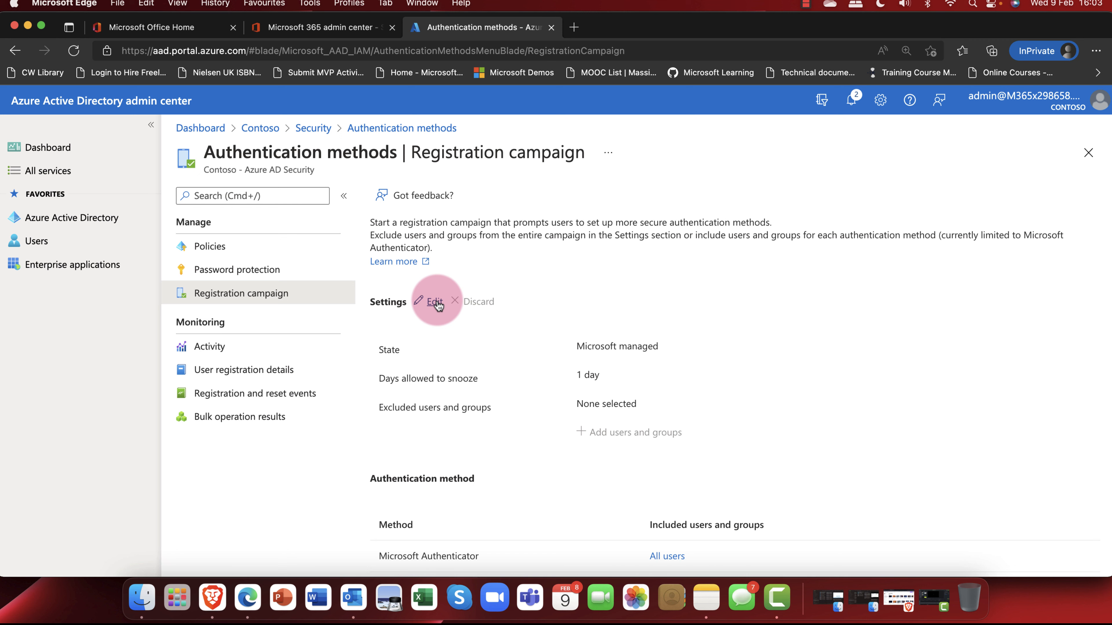
pyautogui.click(435, 303)
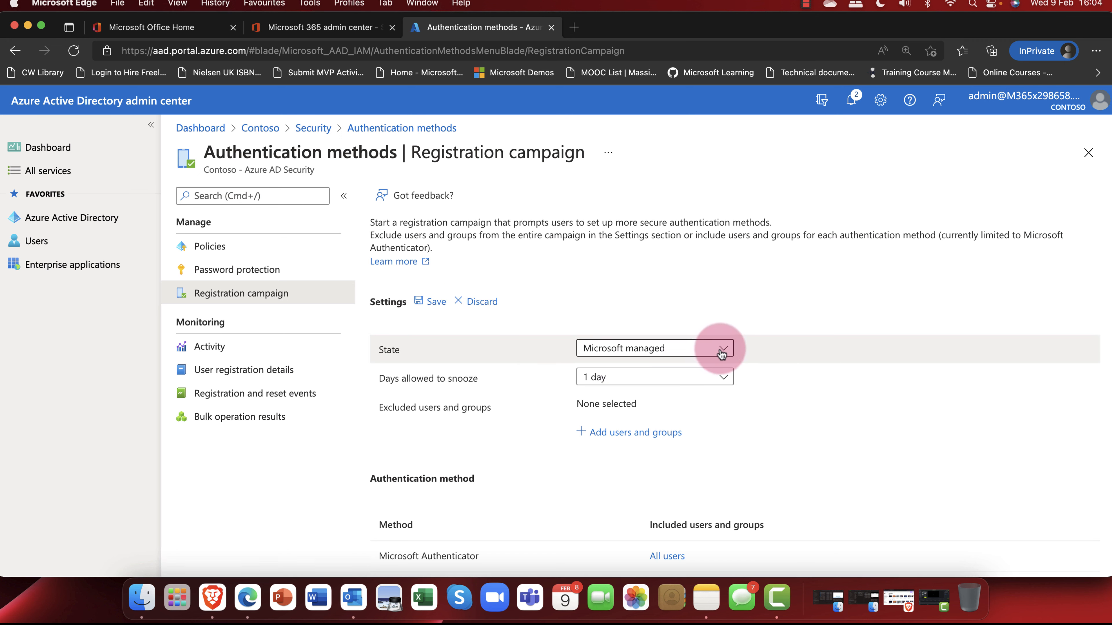
pyautogui.click(721, 354)
pyautogui.moveTo(673, 418)
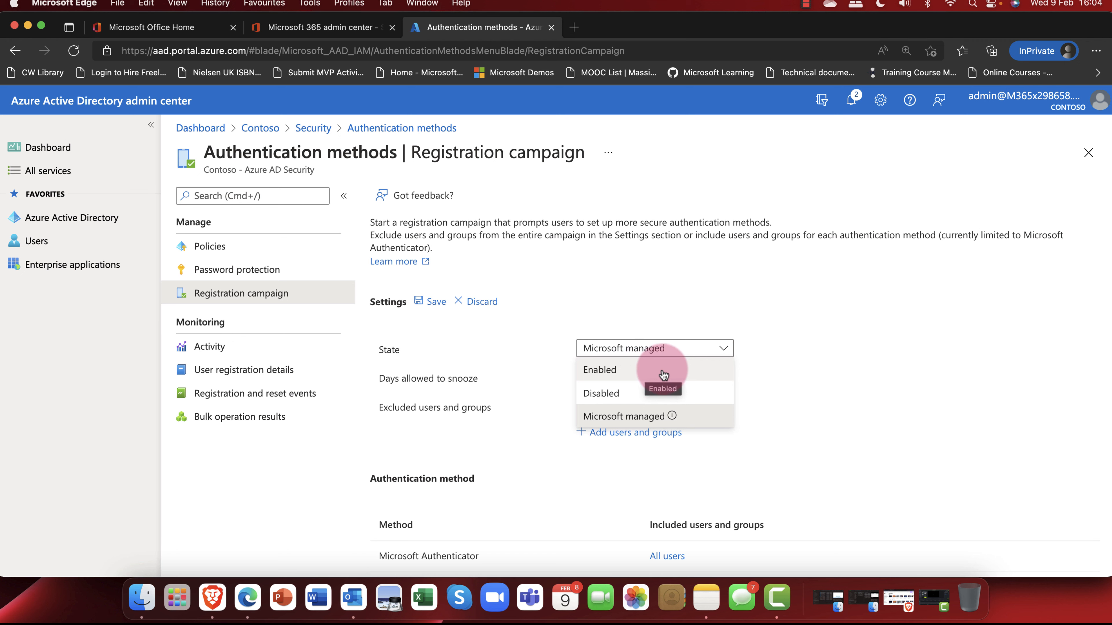
pyautogui.click(662, 374)
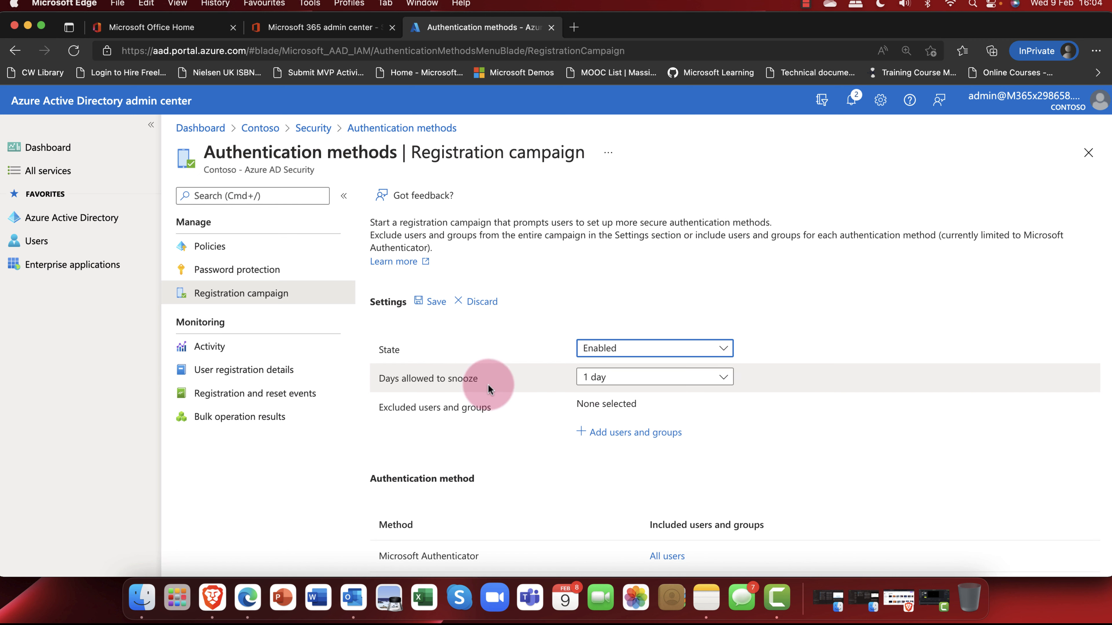
# Set the days allowed to snooze to 7 days and limit the Microsoft Authenticator campaign's target to selected users and groups
pyautogui.click(725, 381)
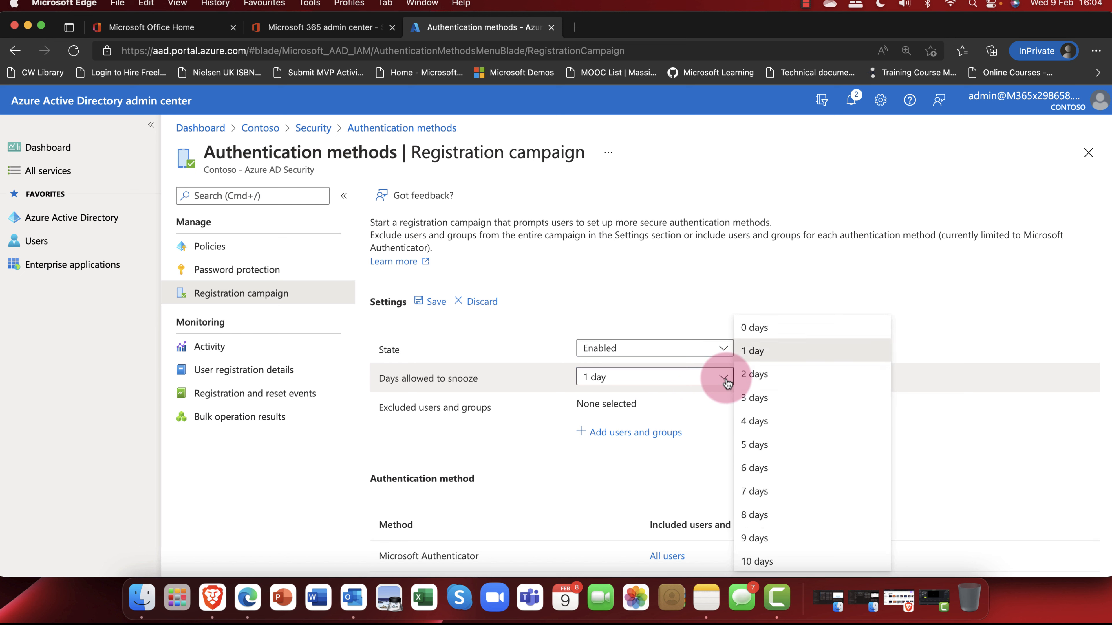
pyautogui.click(757, 495)
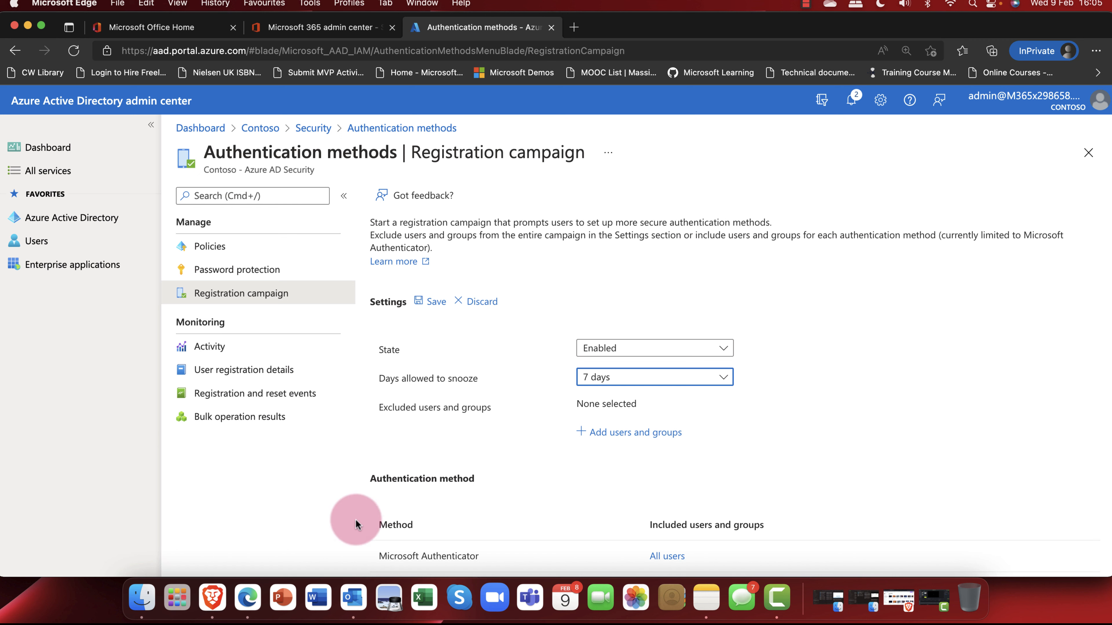
pyautogui.click(665, 556)
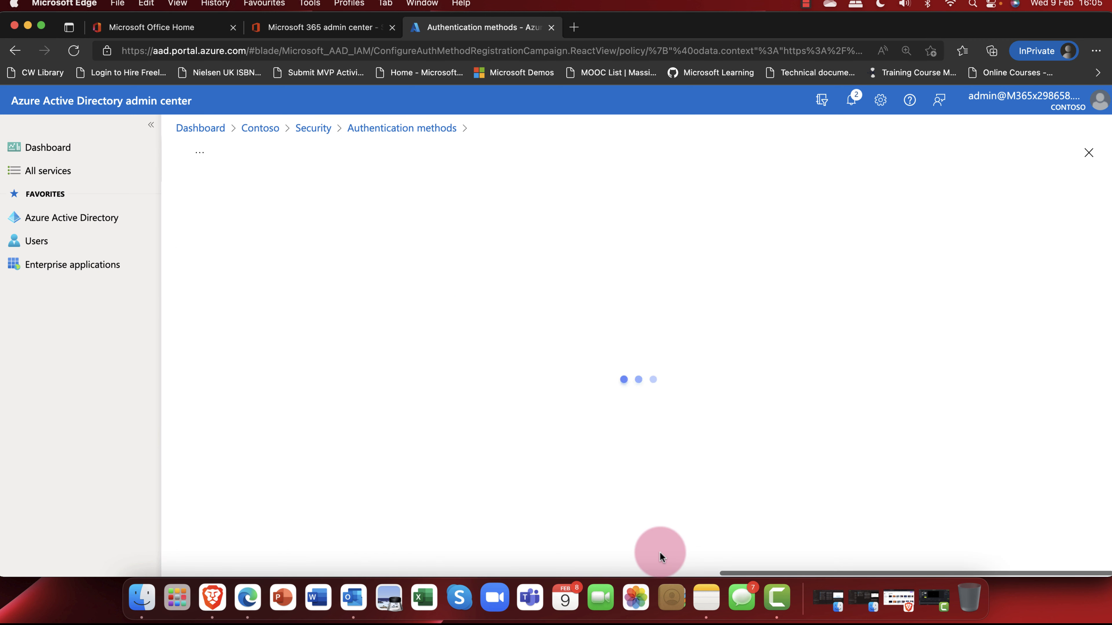
pyautogui.click(185, 321)
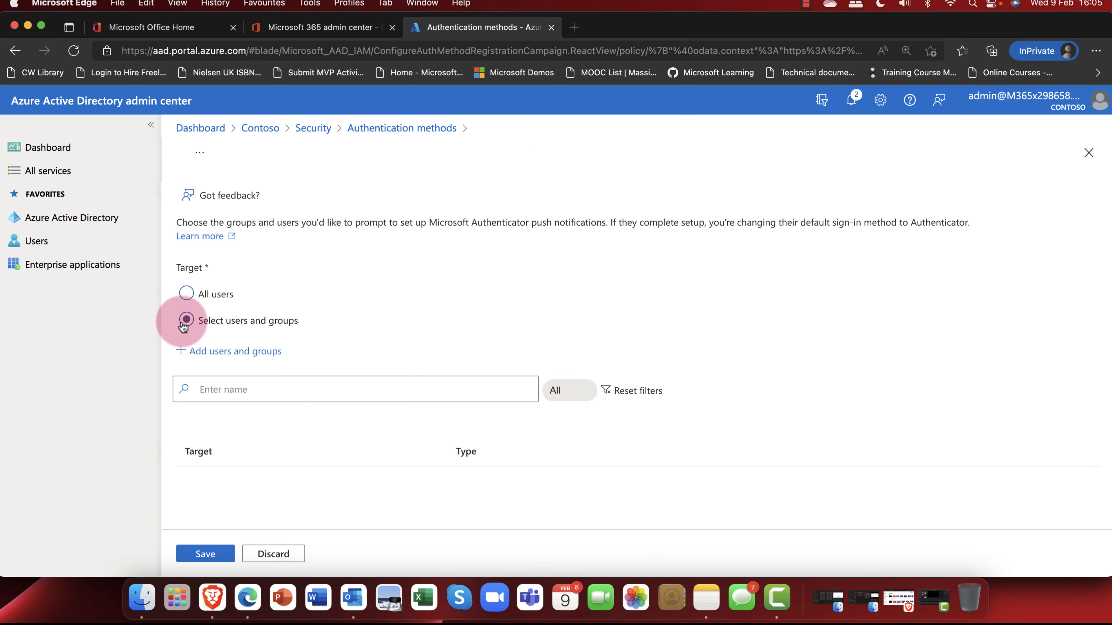
# Search the directory for aberdeen and add the Aberdeen Office group as a campaign target
pyautogui.click(226, 352)
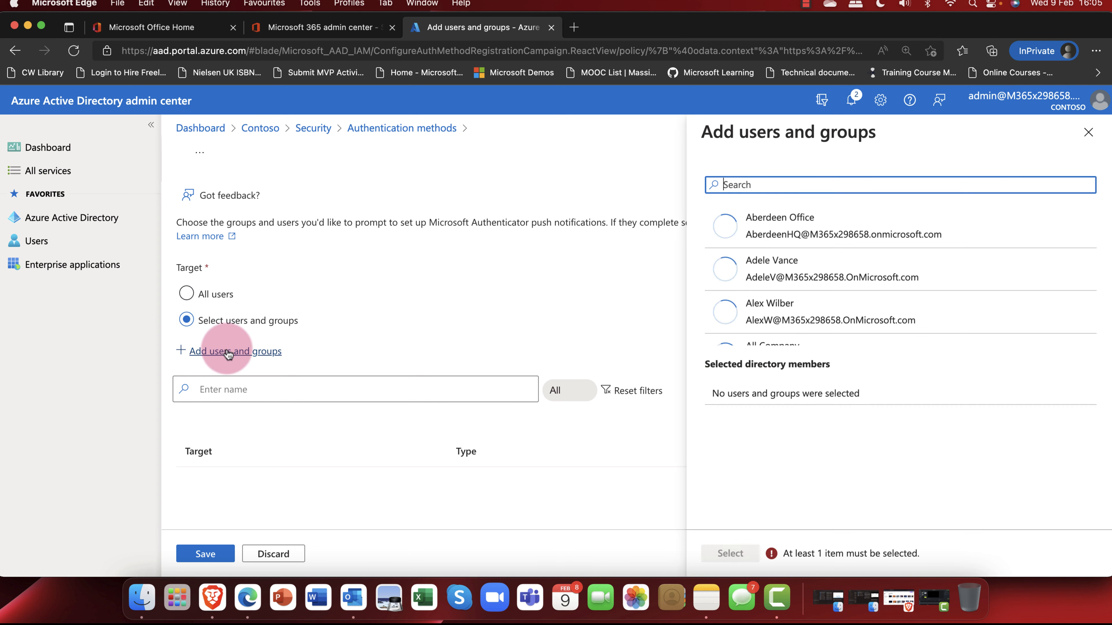
pyautogui.click(778, 187)
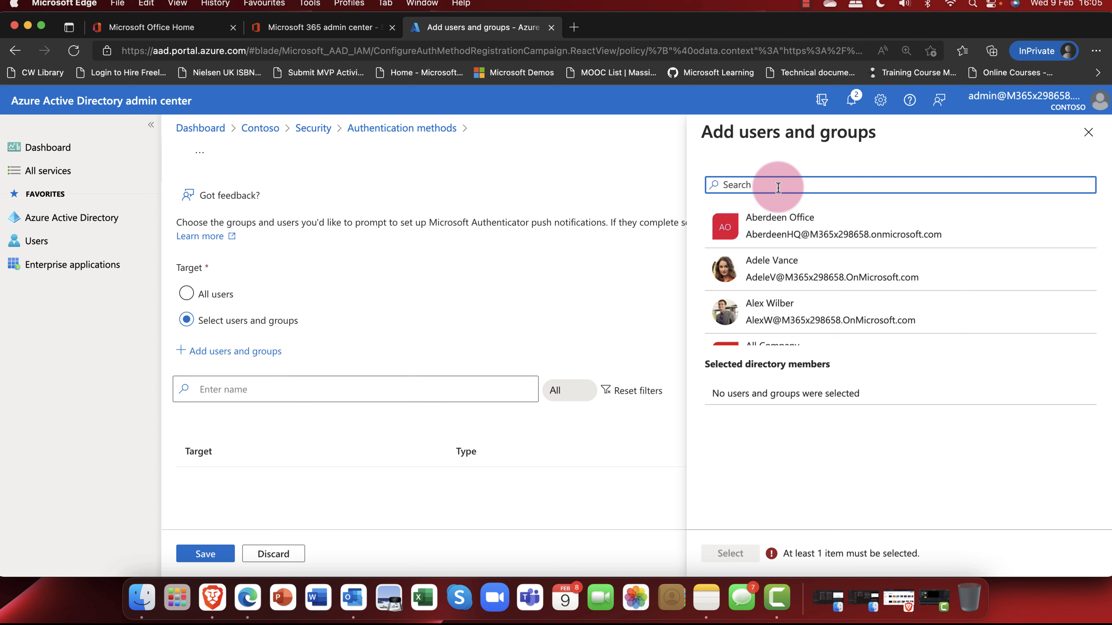
pyautogui.write('aberdeen')
pyautogui.click(775, 228)
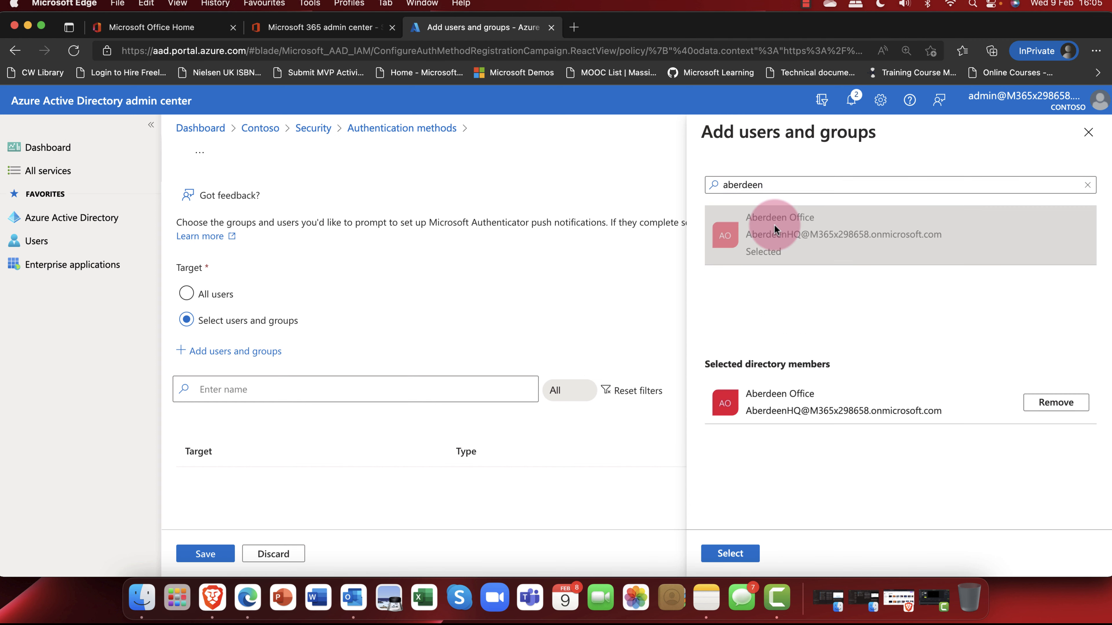
pyautogui.click(736, 554)
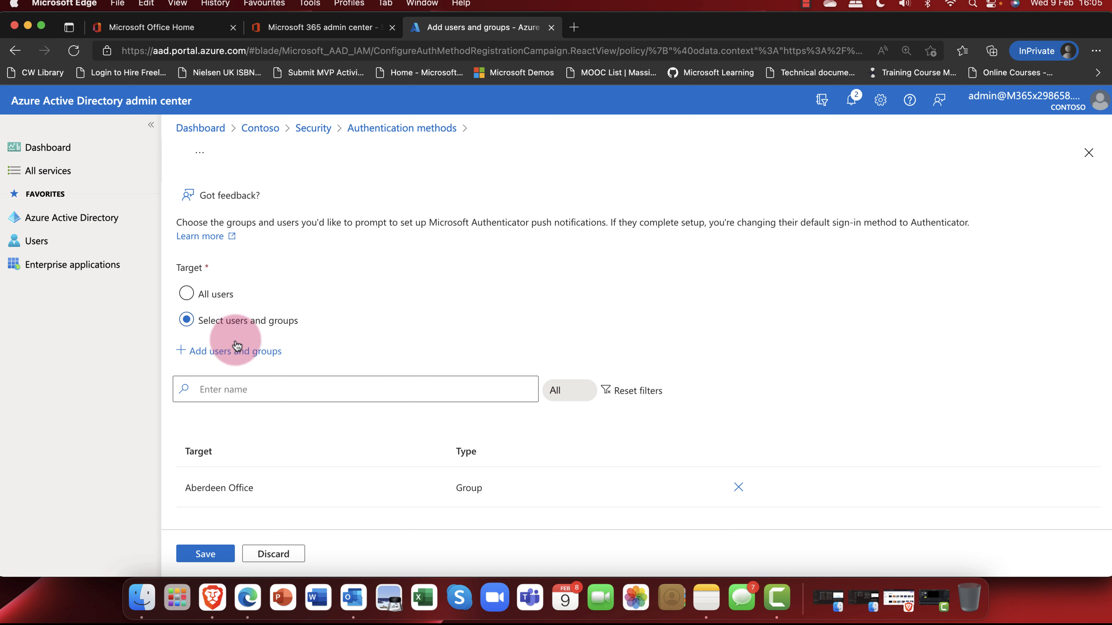
# Recheck the Aberdeen Office selection among the users and groups to add, and save the campaign's target settings
pyautogui.click(243, 389)
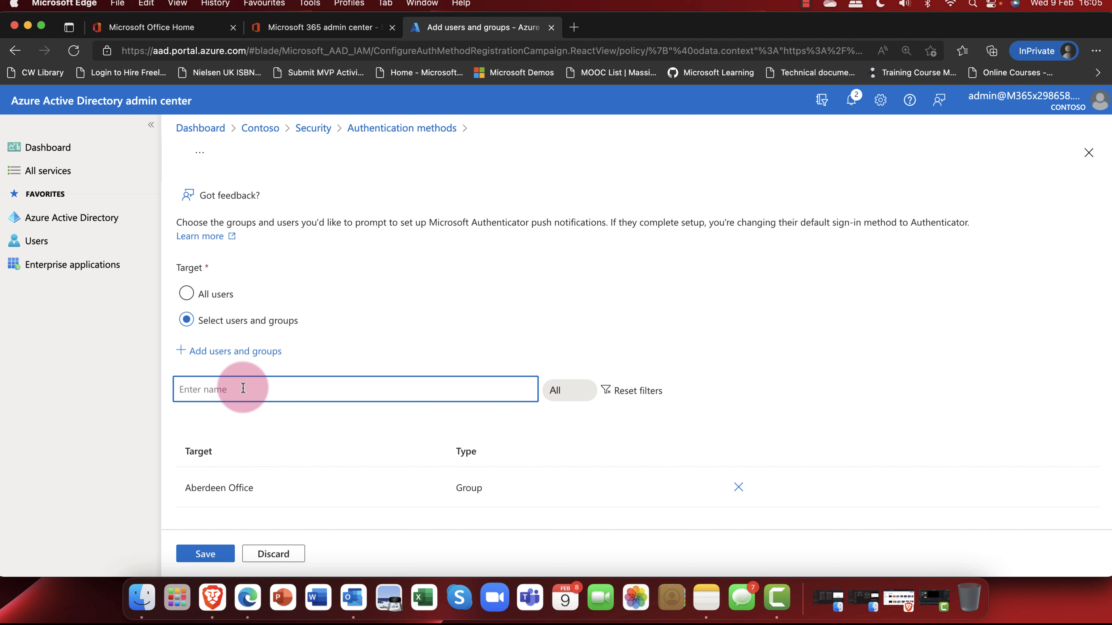
pyautogui.click(244, 355)
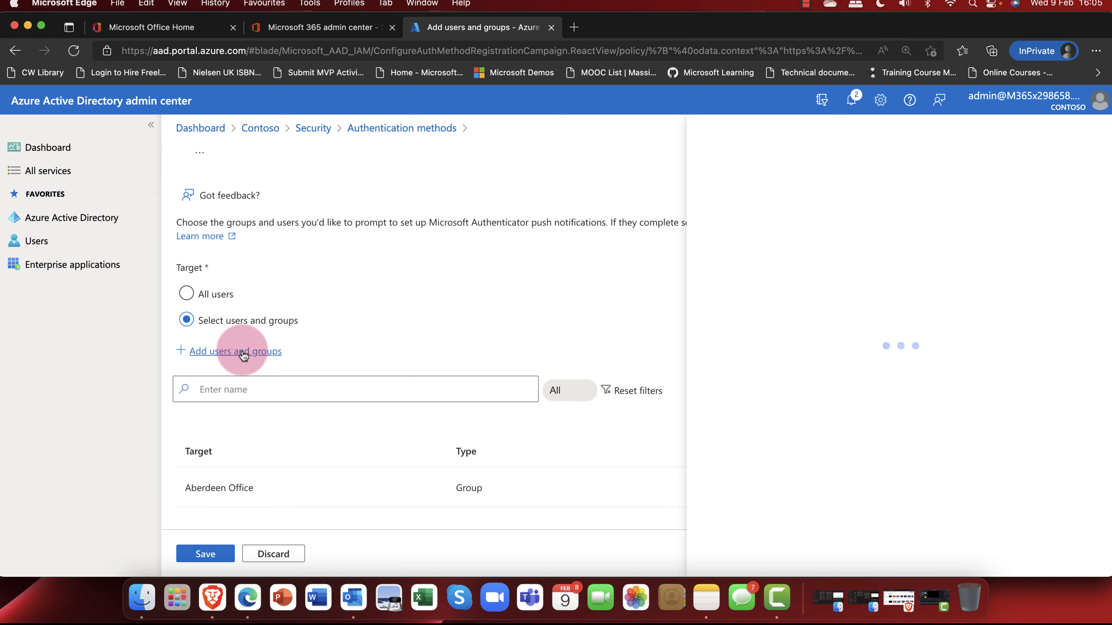
pyautogui.click(809, 228)
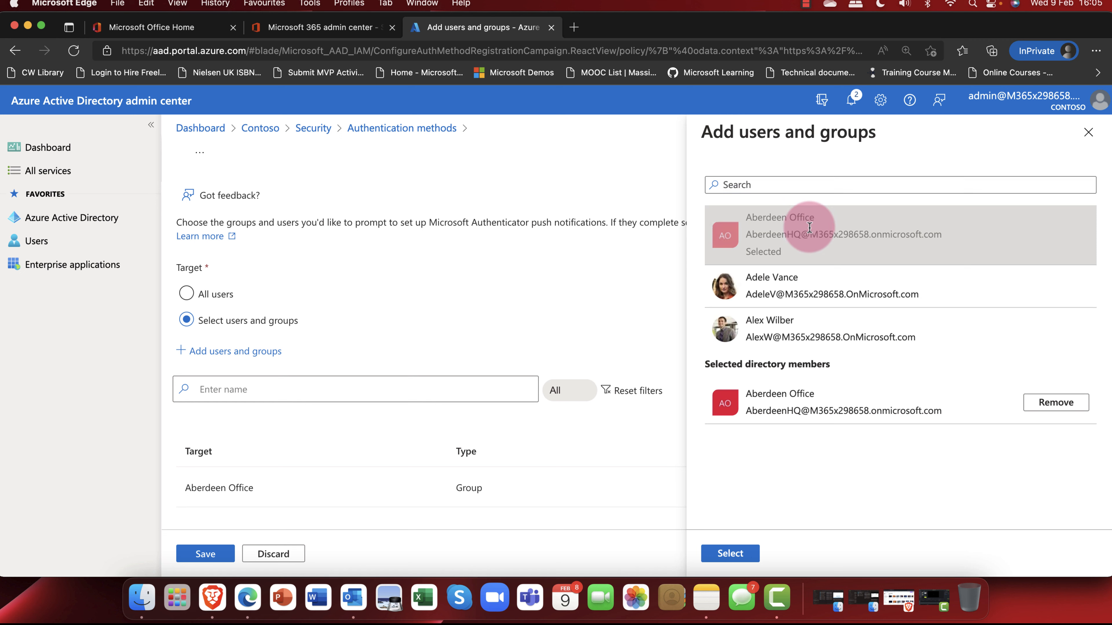
pyautogui.click(729, 554)
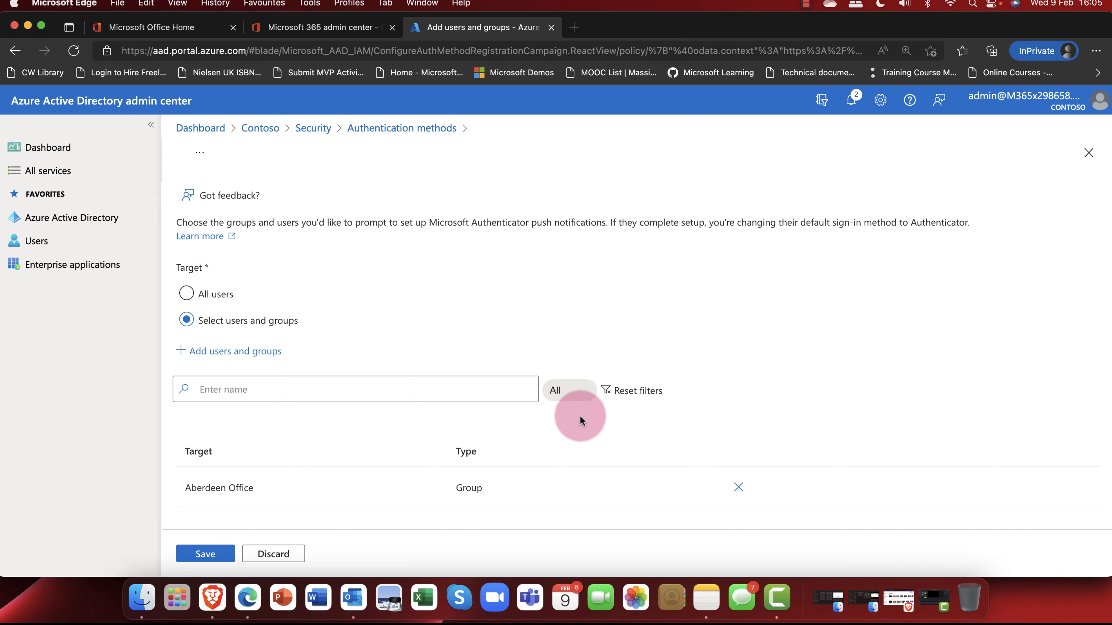
pyautogui.click(212, 555)
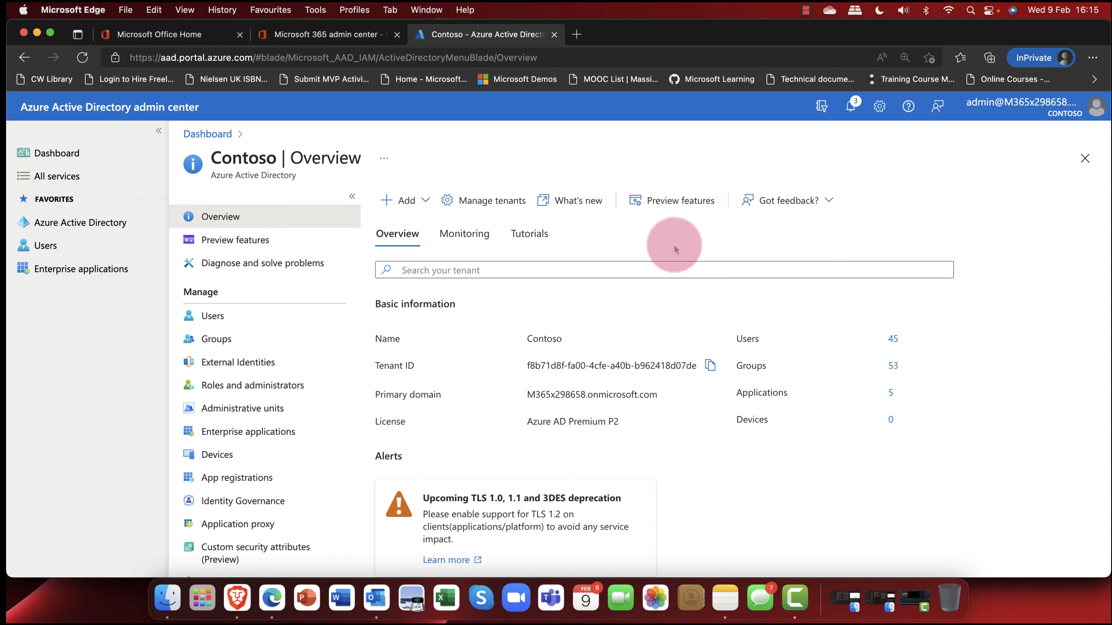
# Look at the External Identities overview, return to the Contoso directory overview and examine the tenant ID entry
pyautogui.click(247, 362)
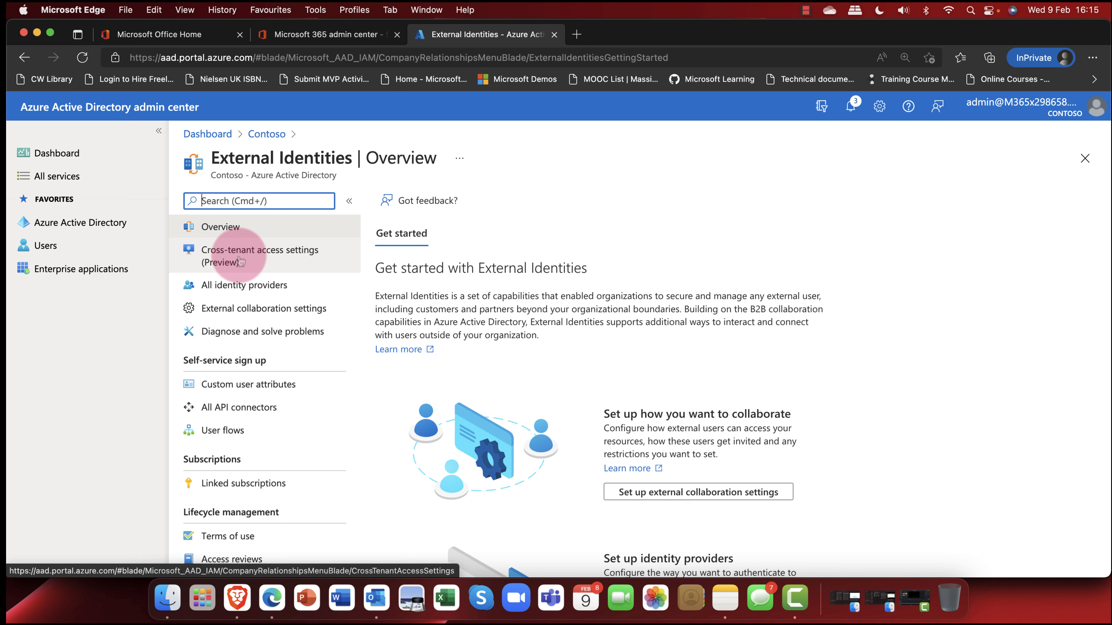
pyautogui.click(106, 232)
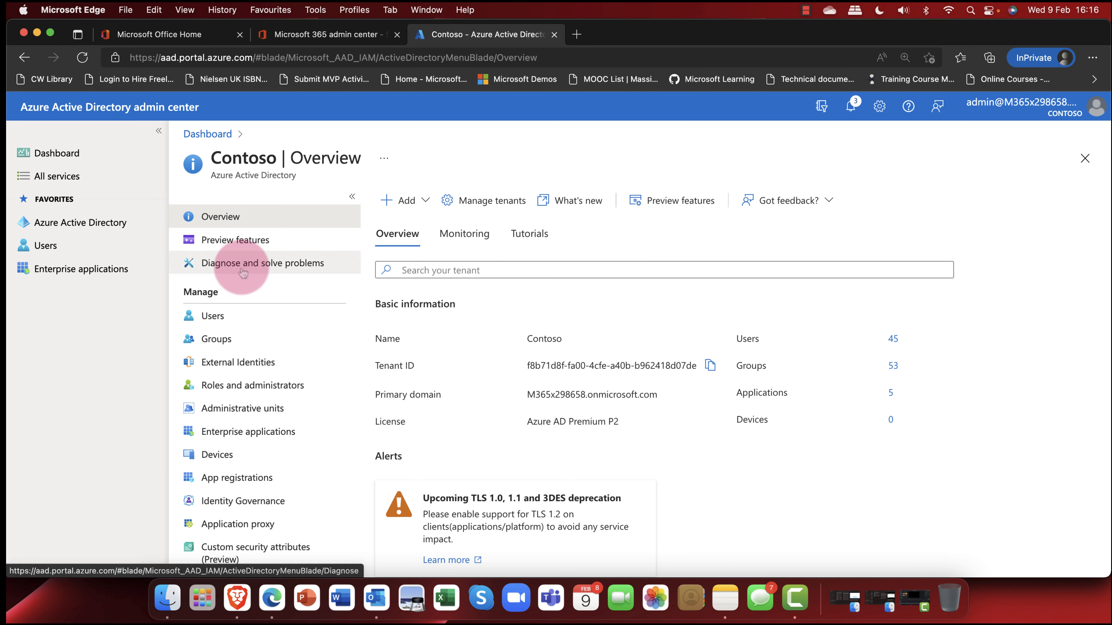
pyautogui.moveTo(375, 366); pyautogui.dragTo(414, 366)
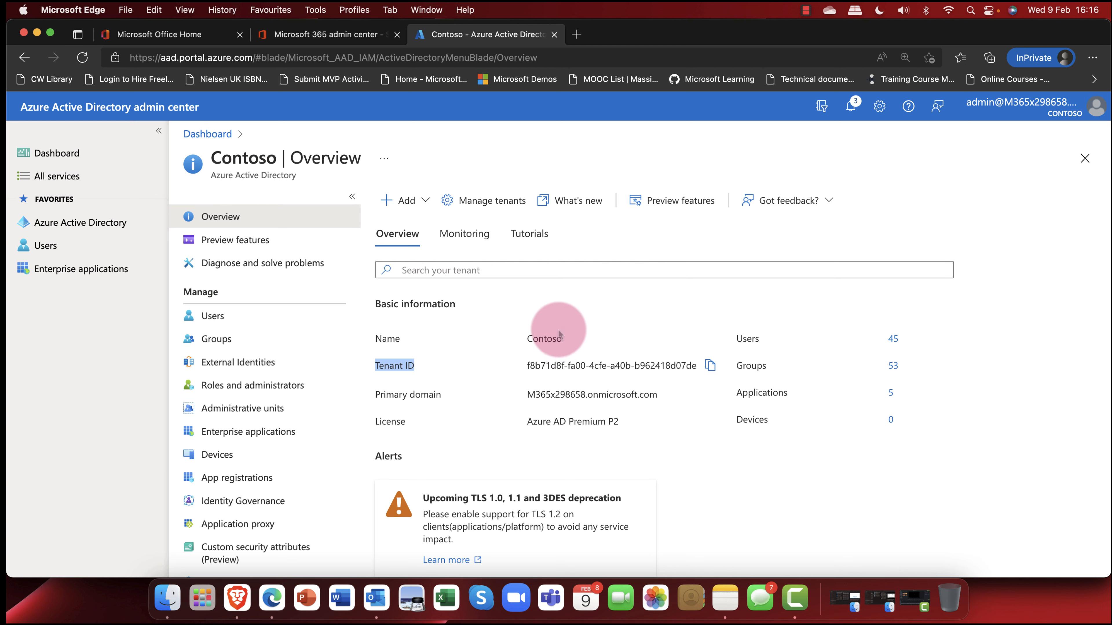
pyautogui.click(556, 303)
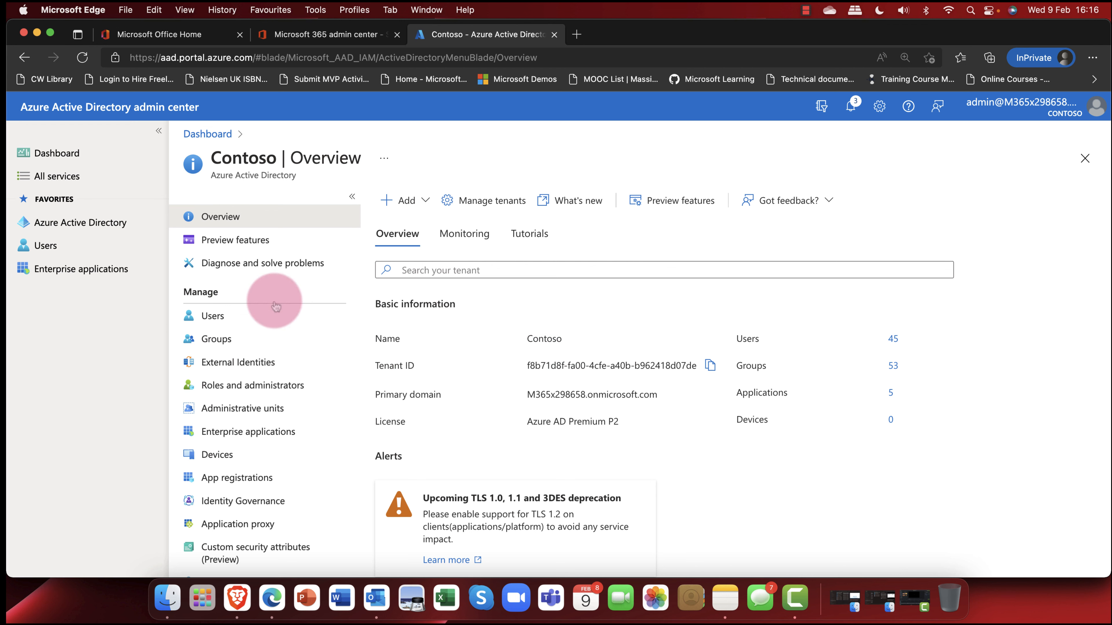
# In External Identities, review the default cross-tenant access settings and open the inbound defaults for editing
pyautogui.click(238, 363)
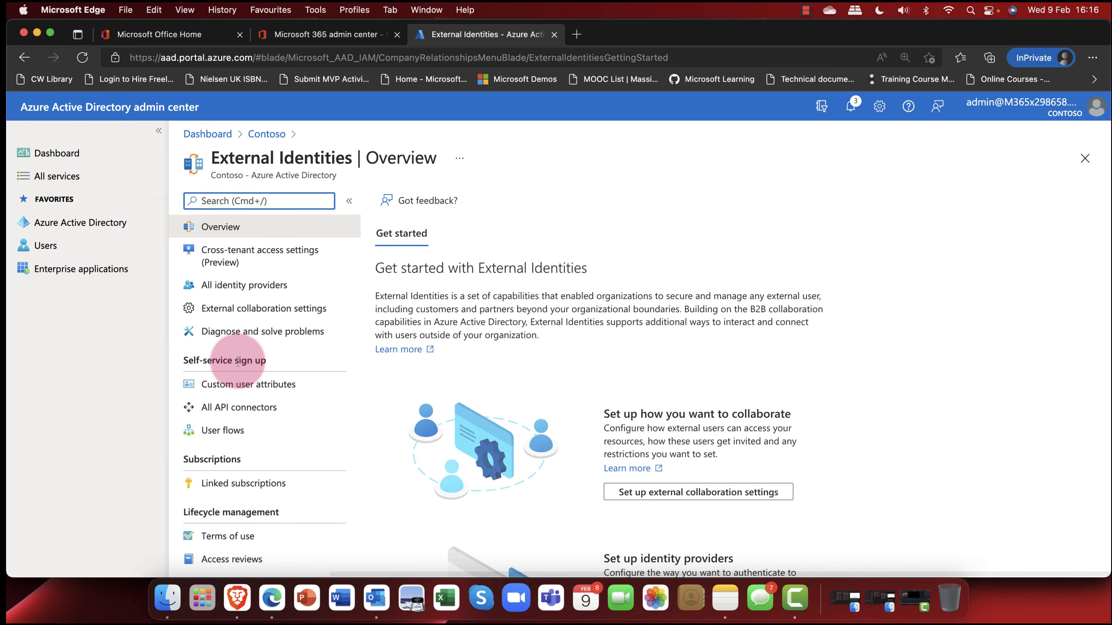
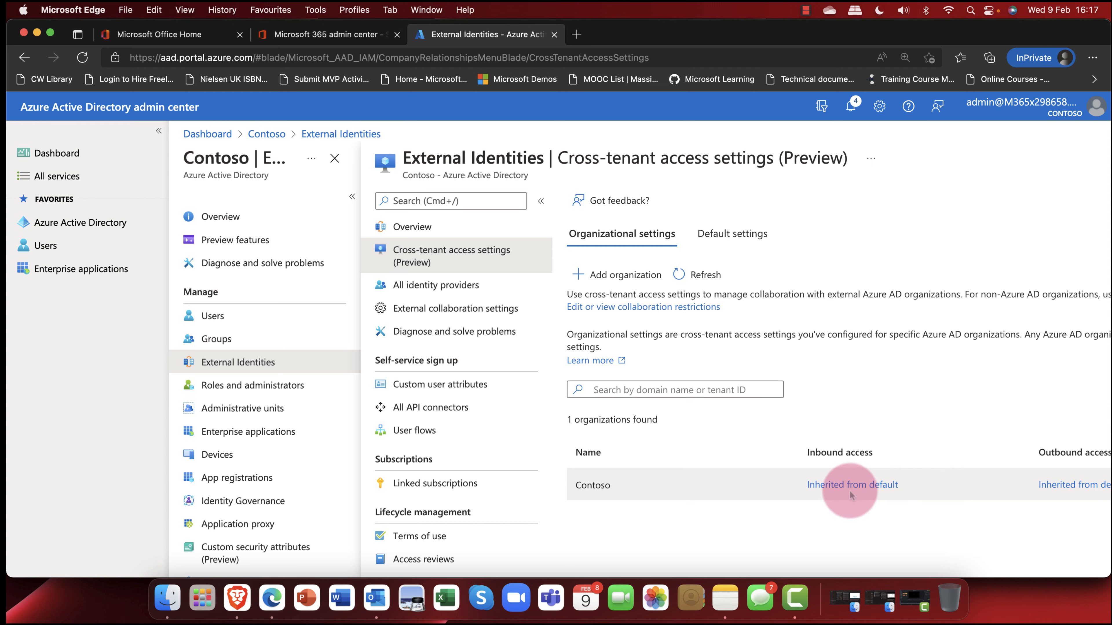
pyautogui.click(718, 236)
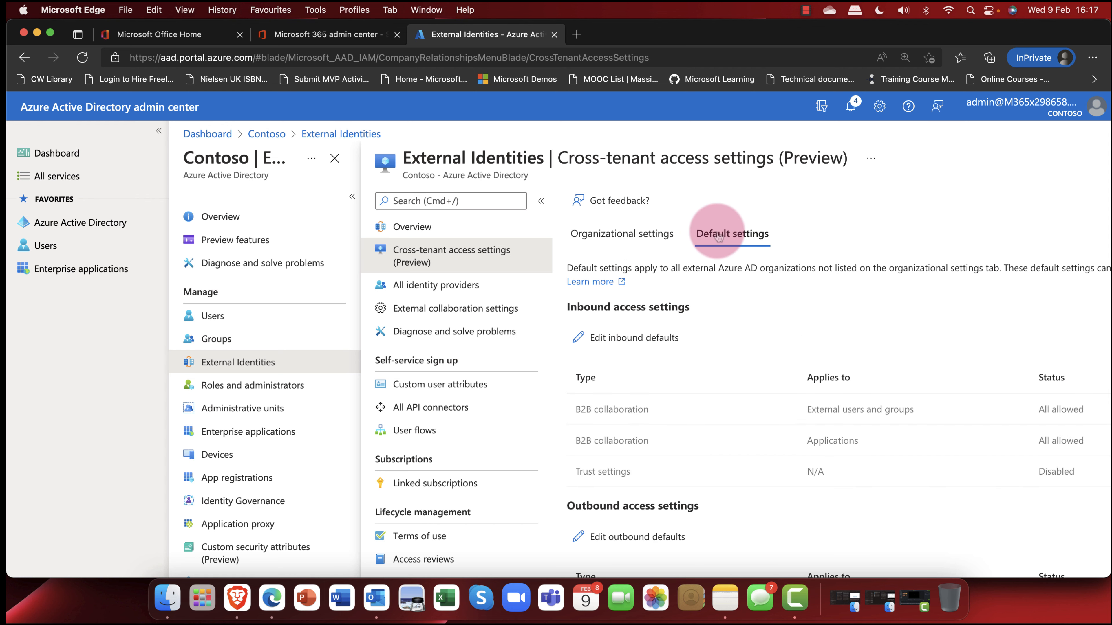
pyautogui.hscroll(3, 768, 323)
pyautogui.hscroll(3, 768, 323)
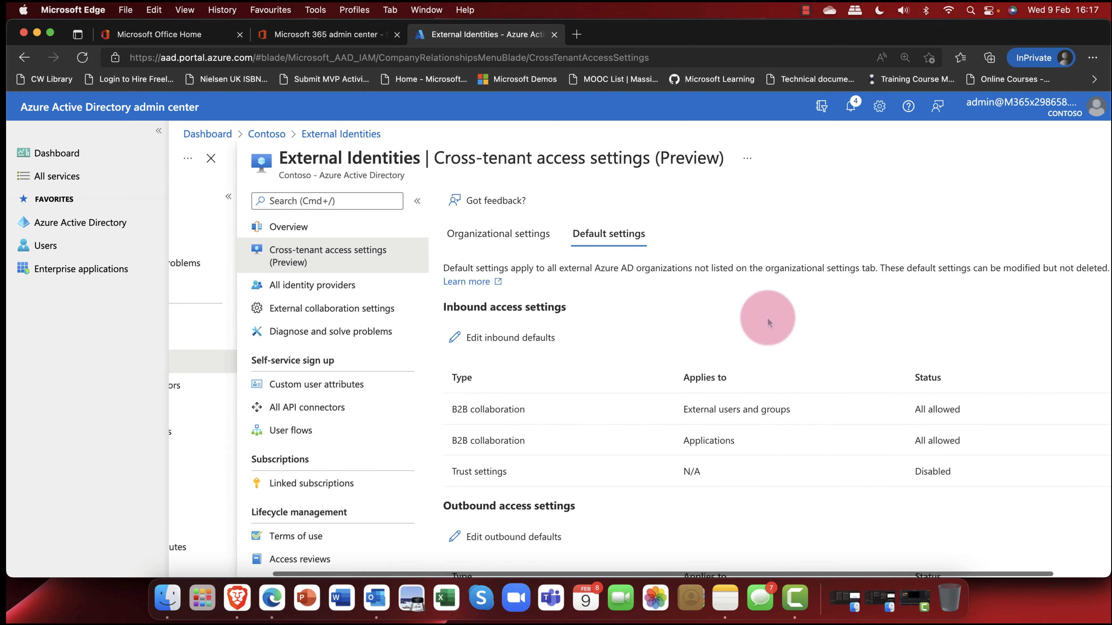
pyautogui.scroll(-2, 709, 321)
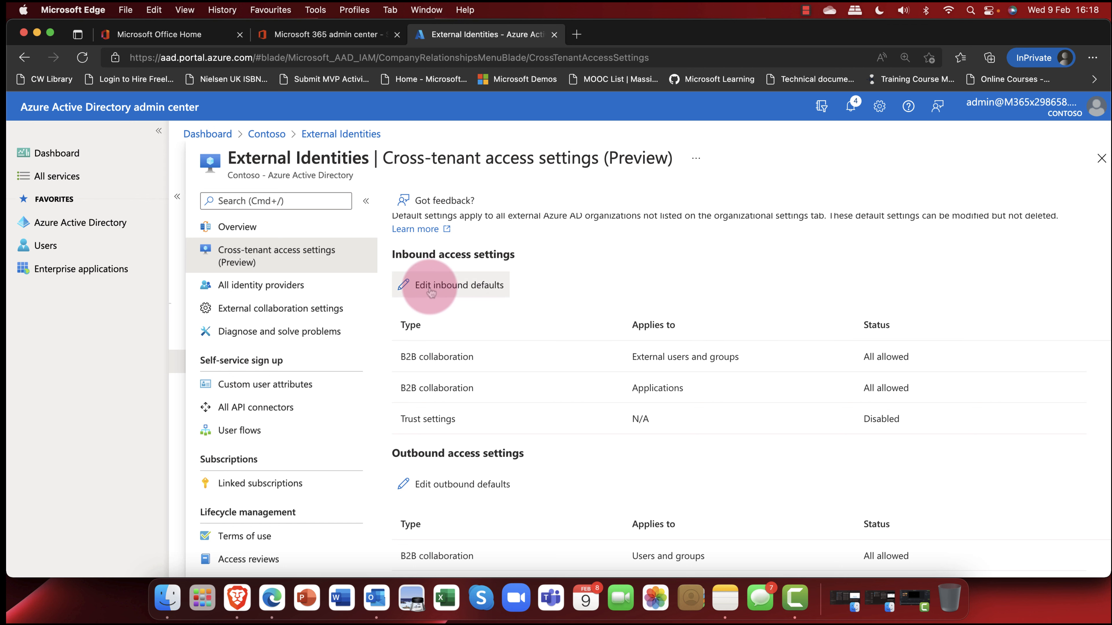
pyautogui.click(443, 289)
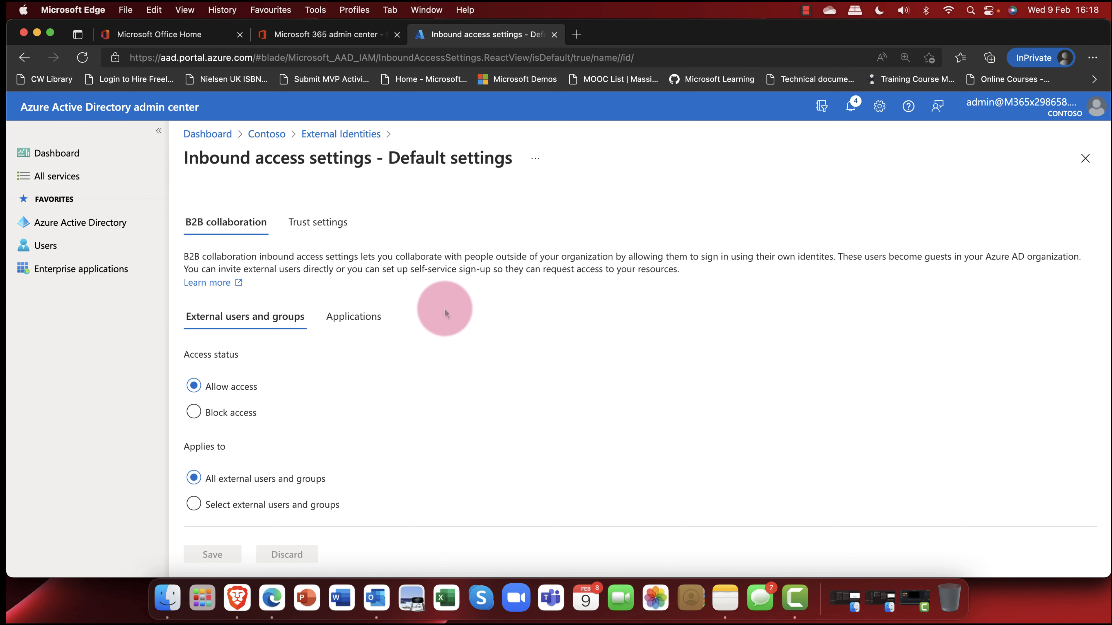
pyautogui.scroll(-1, 289, 385)
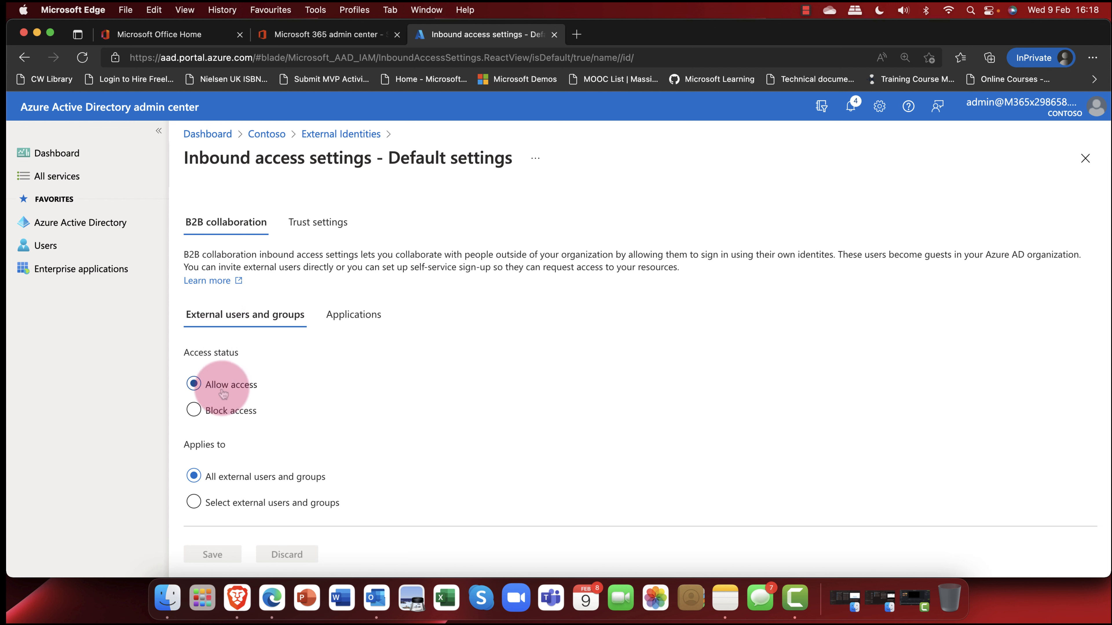
# Try applying inbound B2B collaboration access to selected external users and groups, and restore it to all external users and groups
pyautogui.click(254, 412)
pyautogui.click(245, 503)
pyautogui.scroll(-5, 240, 483)
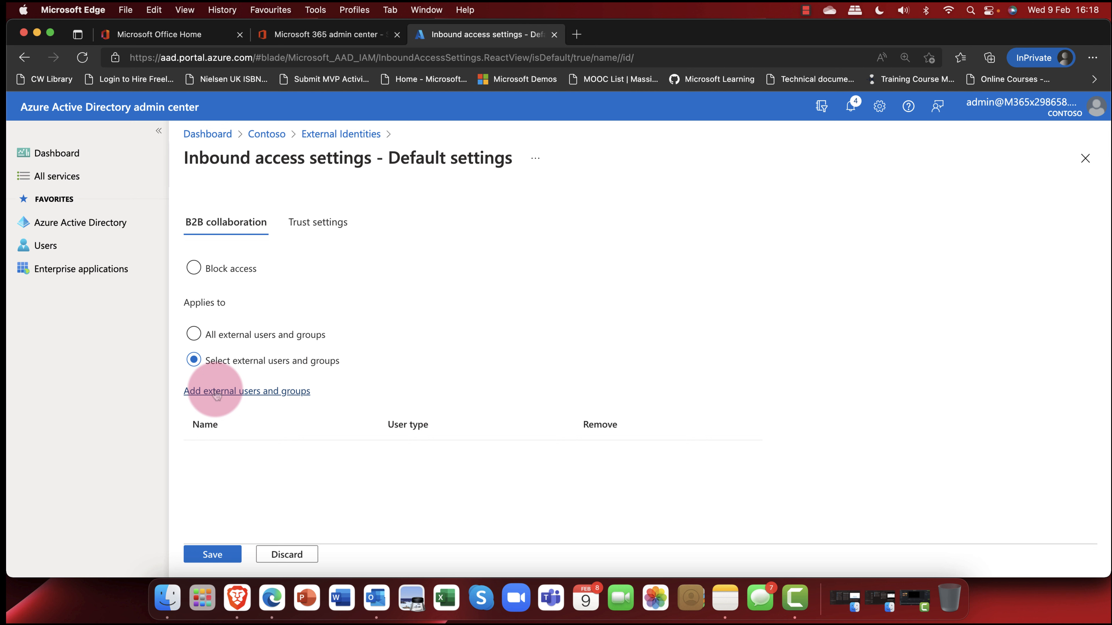
pyautogui.scroll(-1, 215, 393)
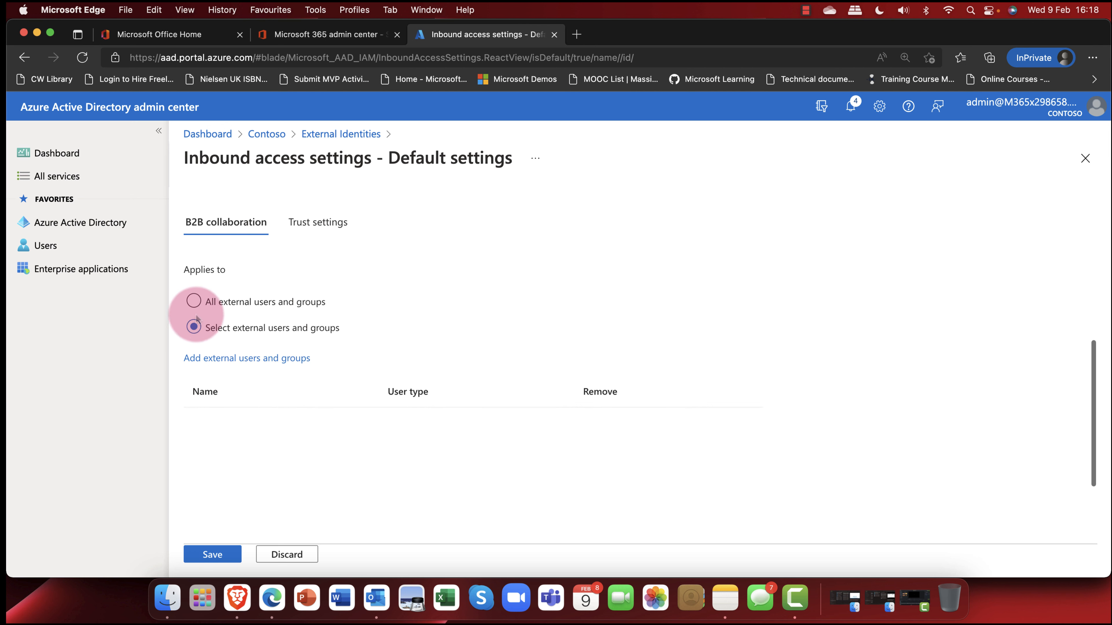
pyautogui.click(193, 297)
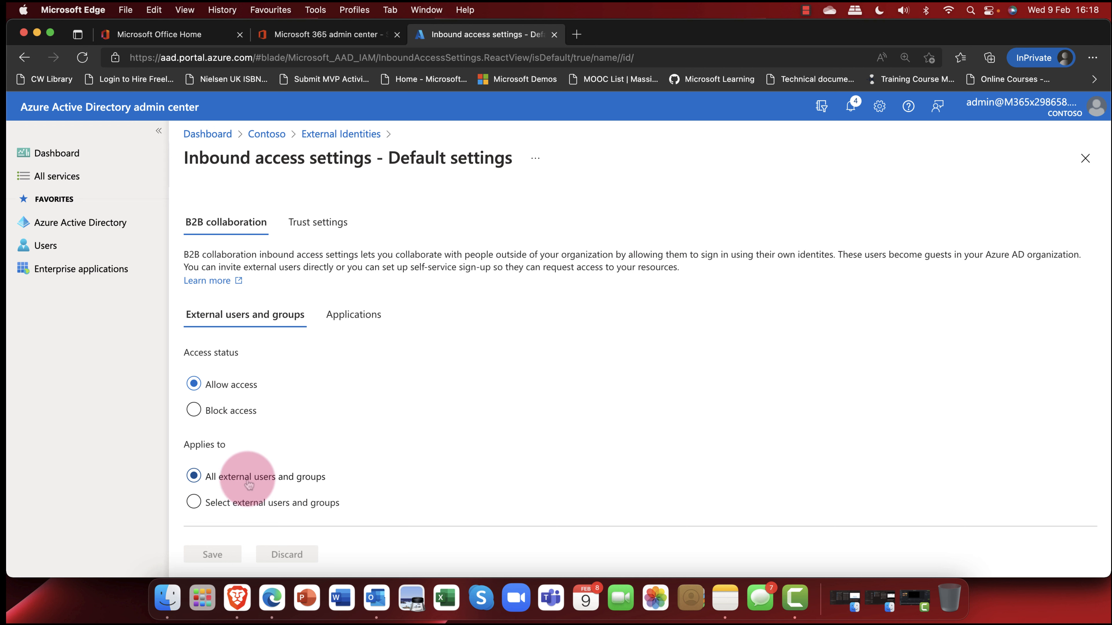
# Compare the inbound B2B collaboration options for applications and for external users and groups, and open the trust settings
pyautogui.click(345, 321)
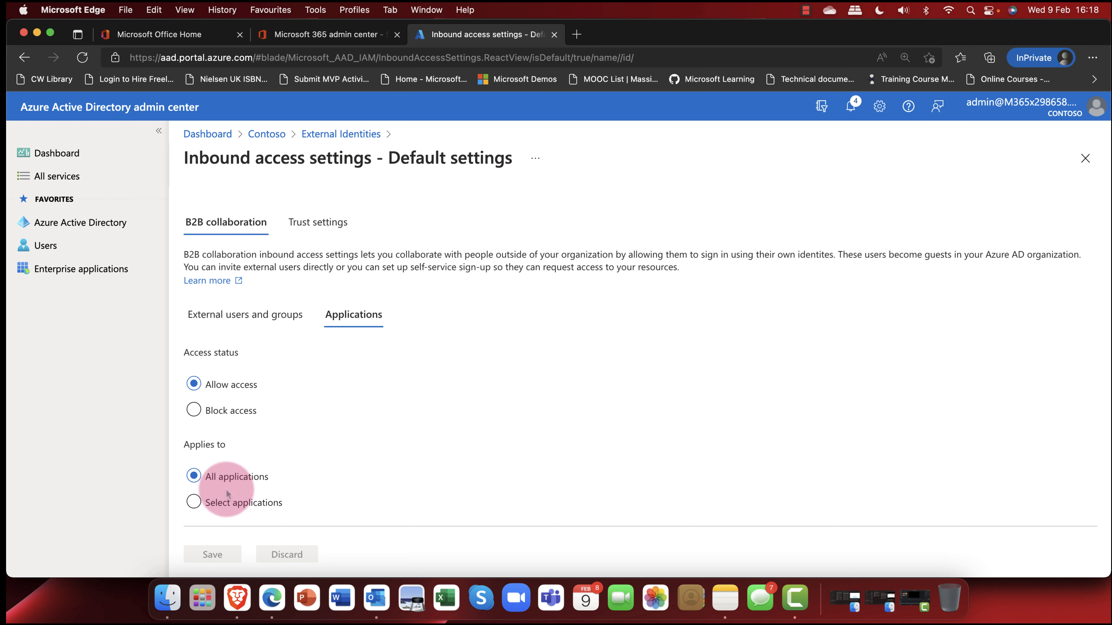
pyautogui.click(300, 327)
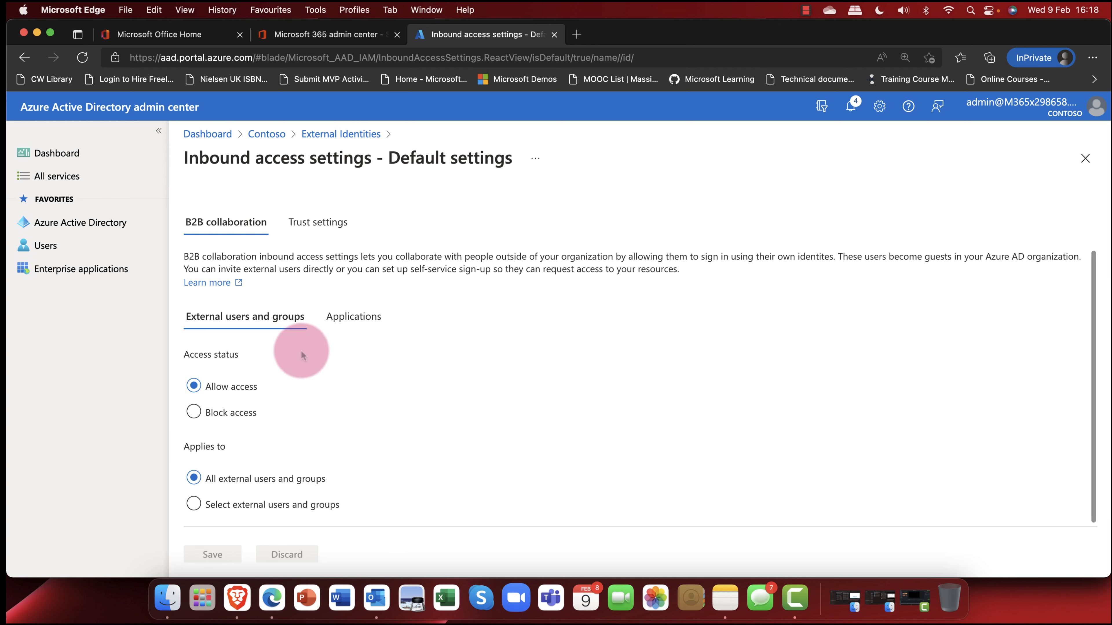
pyautogui.click(324, 229)
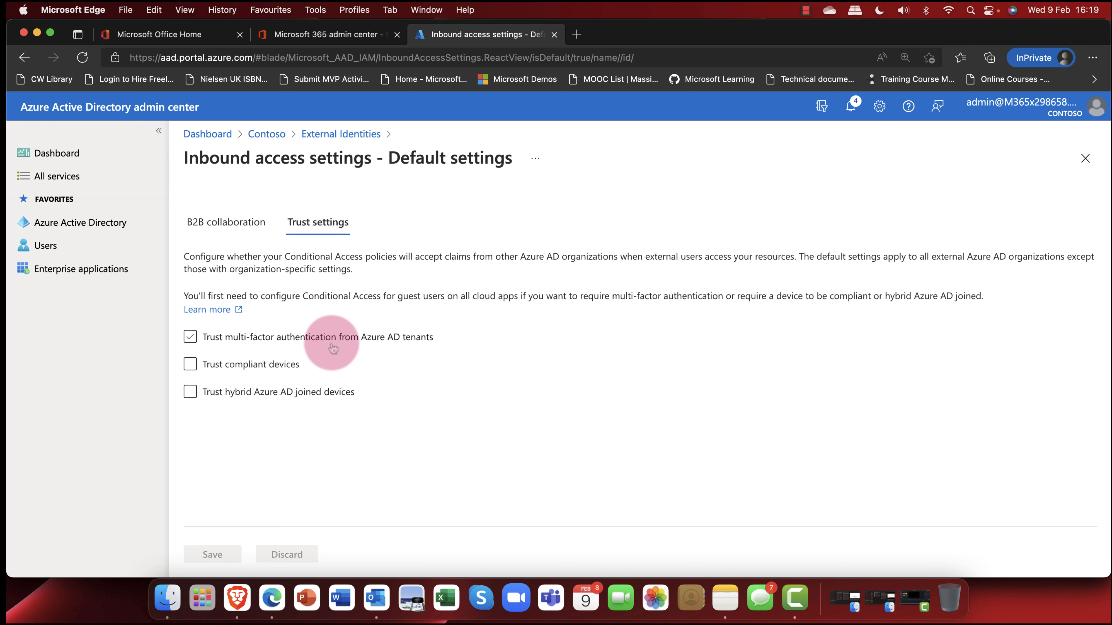
# Try enabling each inbound trust setting in turn (multi-factor authentication, compliant devices, hybrid Azure AD joined devices) and clear each one again
pyautogui.click(367, 346)
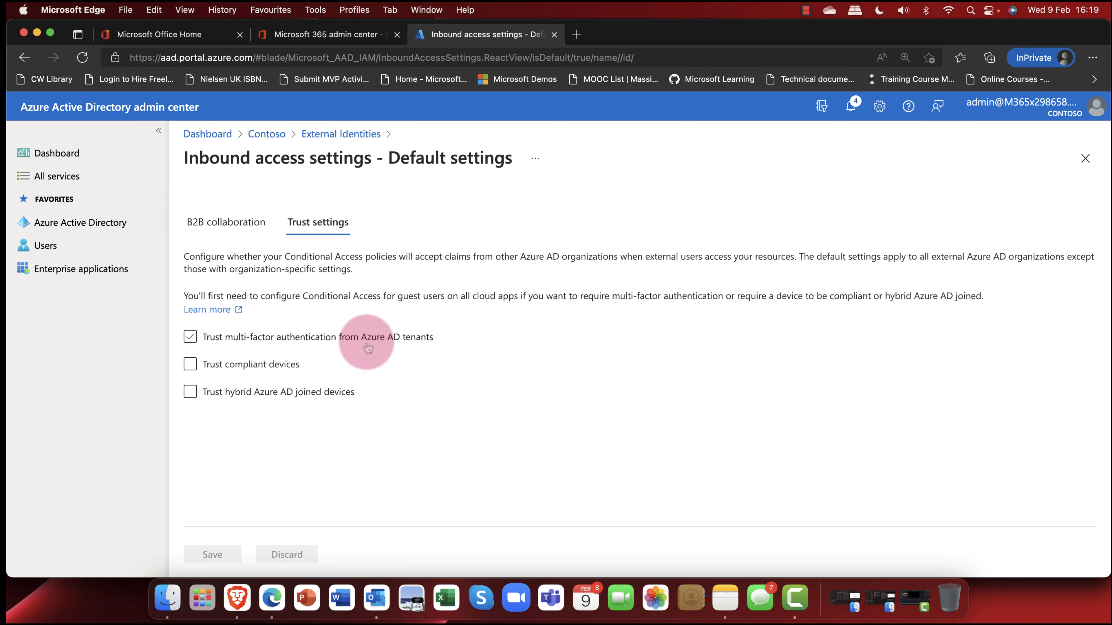
pyautogui.click(273, 346)
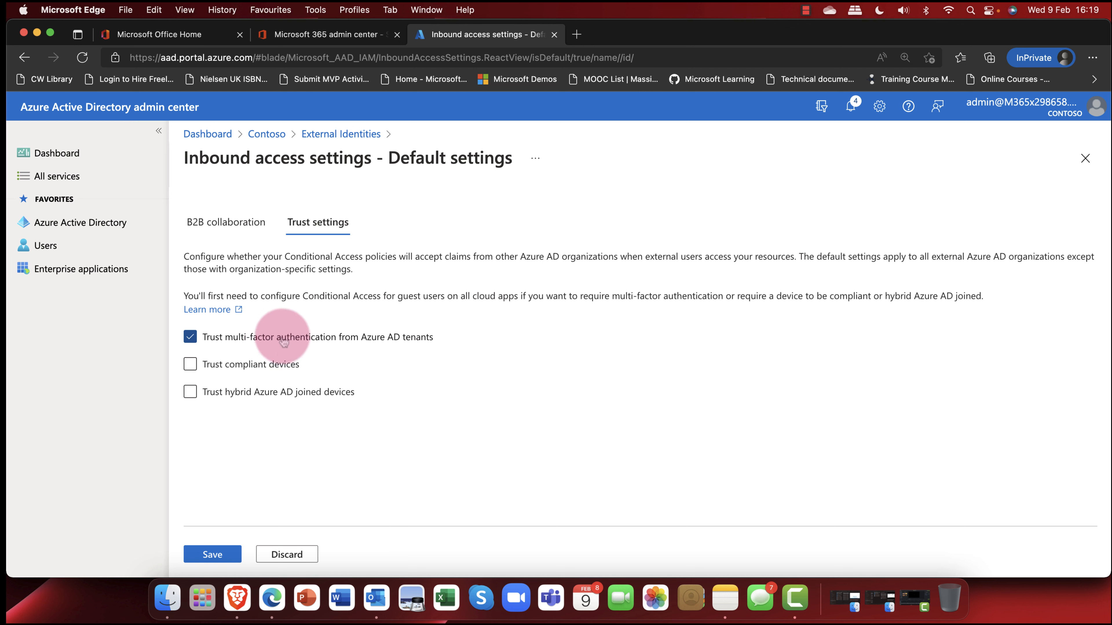
pyautogui.click(284, 342)
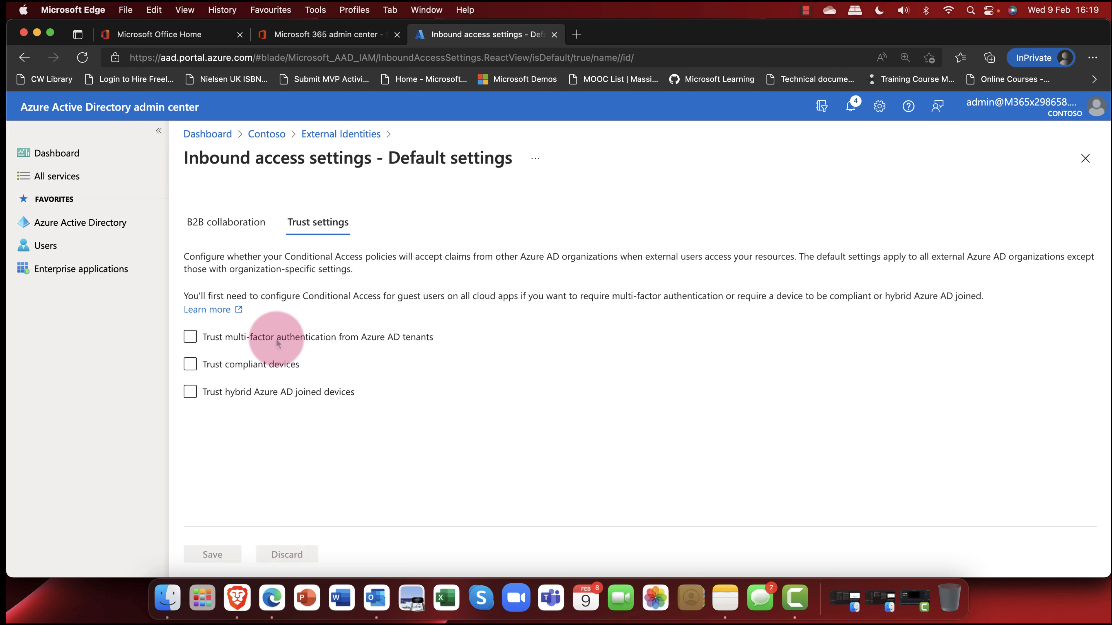
pyautogui.click(221, 373)
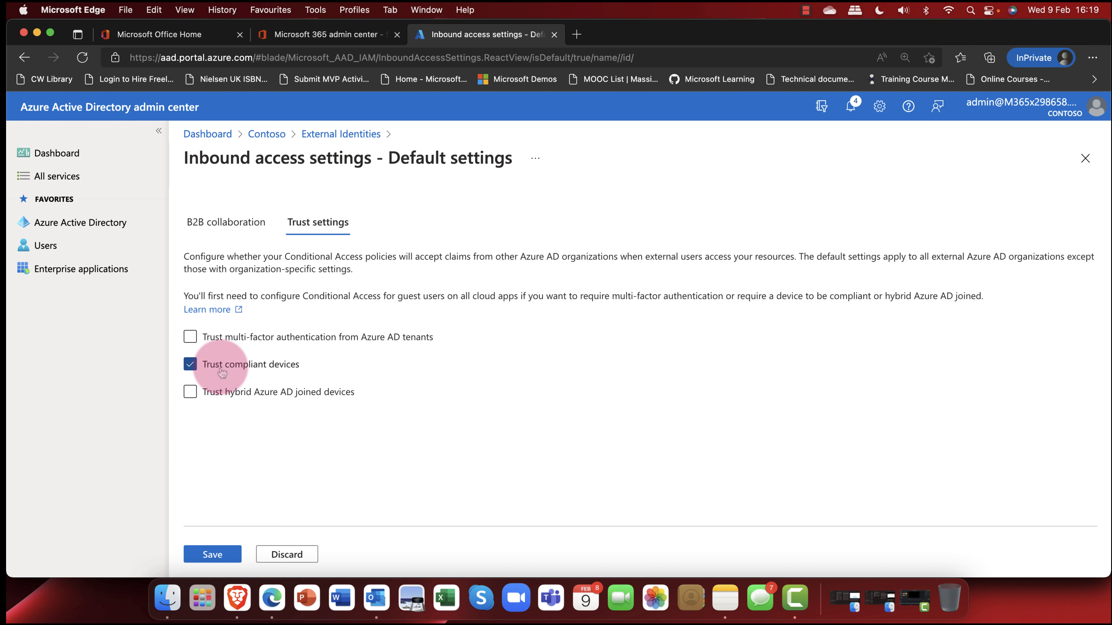
pyautogui.click(221, 373)
pyautogui.click(251, 393)
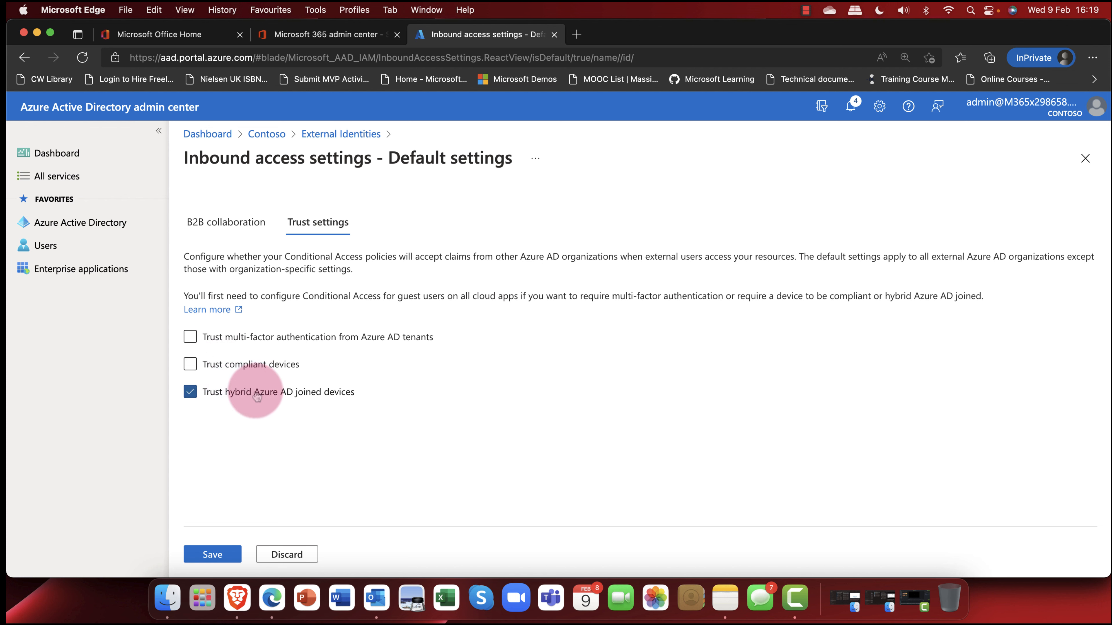
pyautogui.click(274, 401)
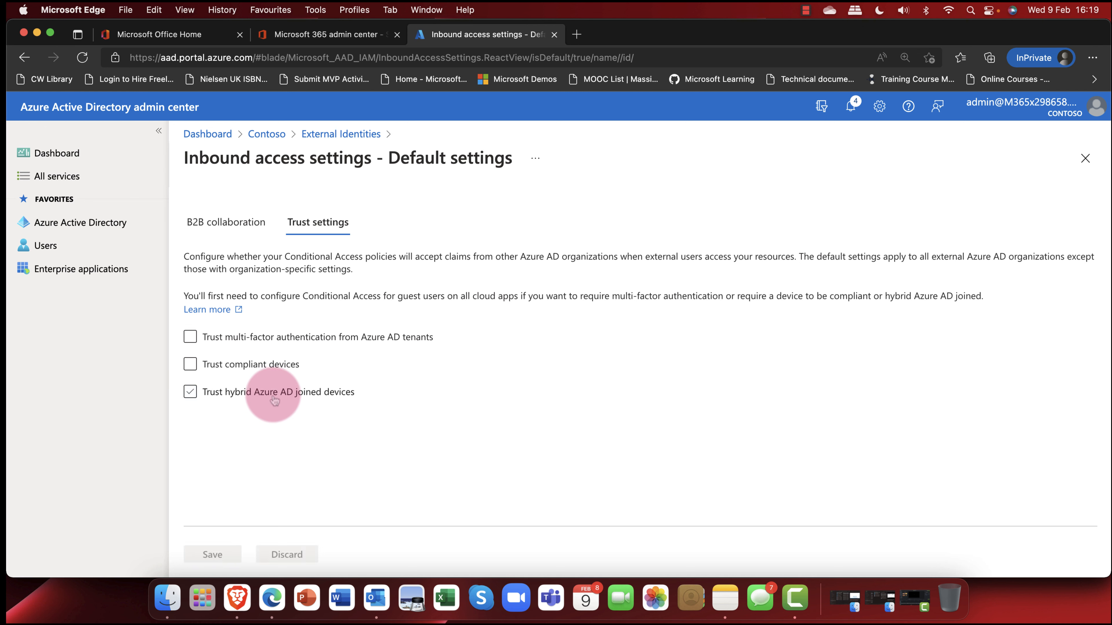
# Return to the cross-tenant access settings, review the default outbound B2B collaboration options, and go back to External Identities
pyautogui.click(234, 224)
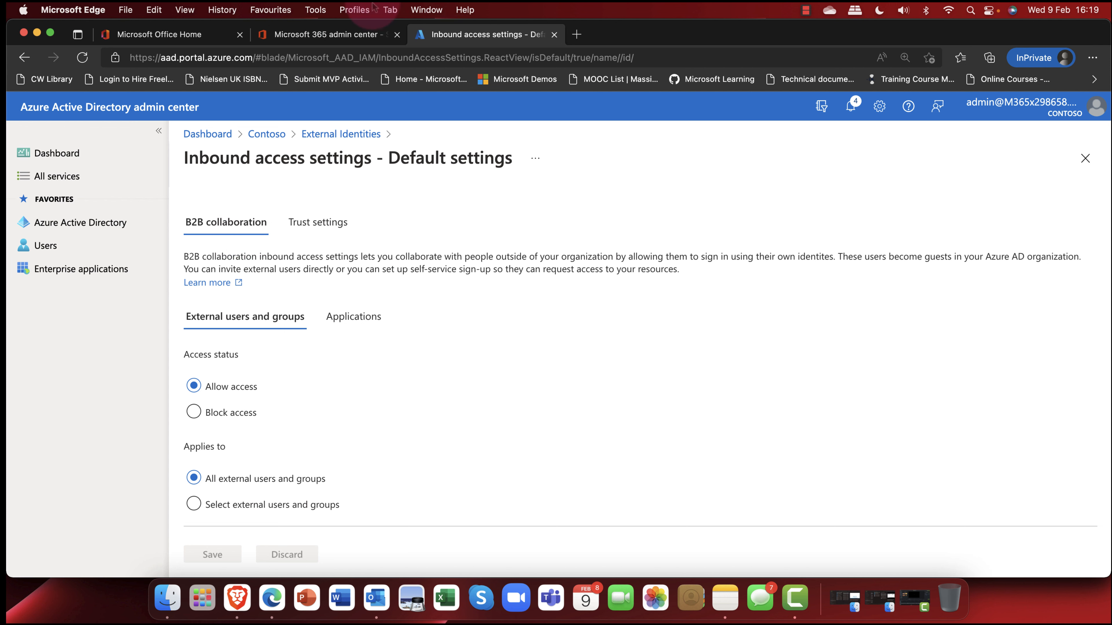
pyautogui.click(349, 136)
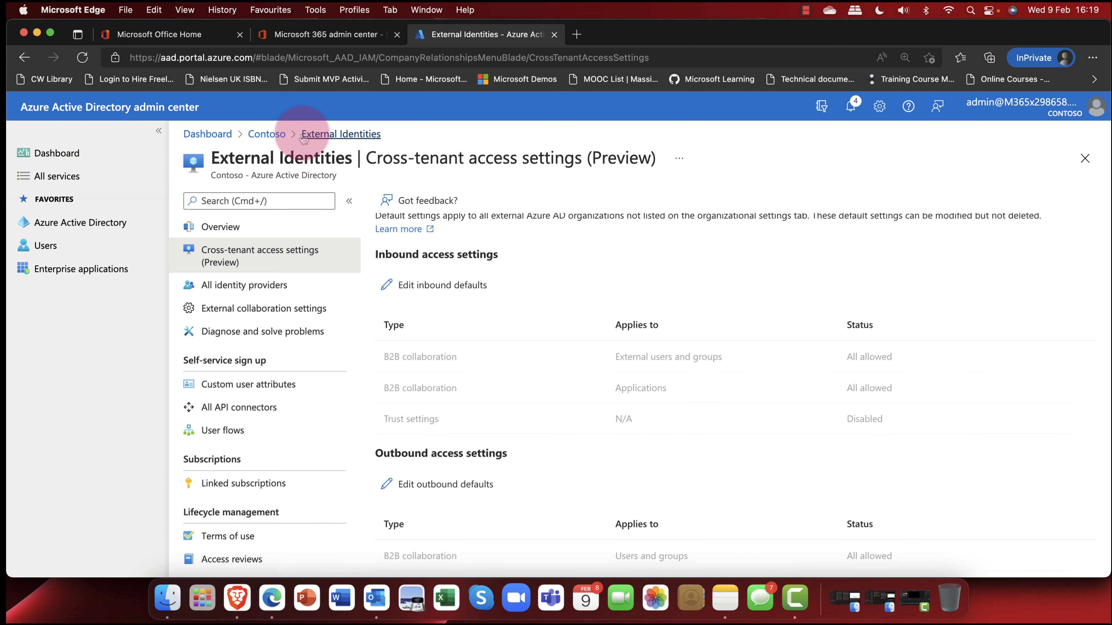
pyautogui.scroll(-1, 462, 332)
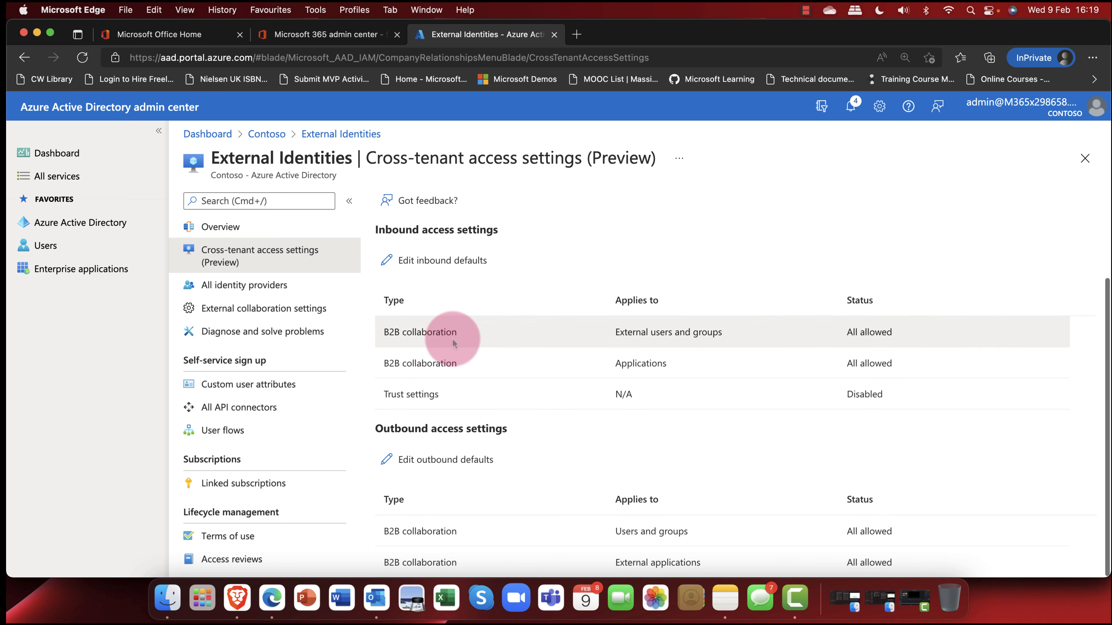
pyautogui.click(419, 464)
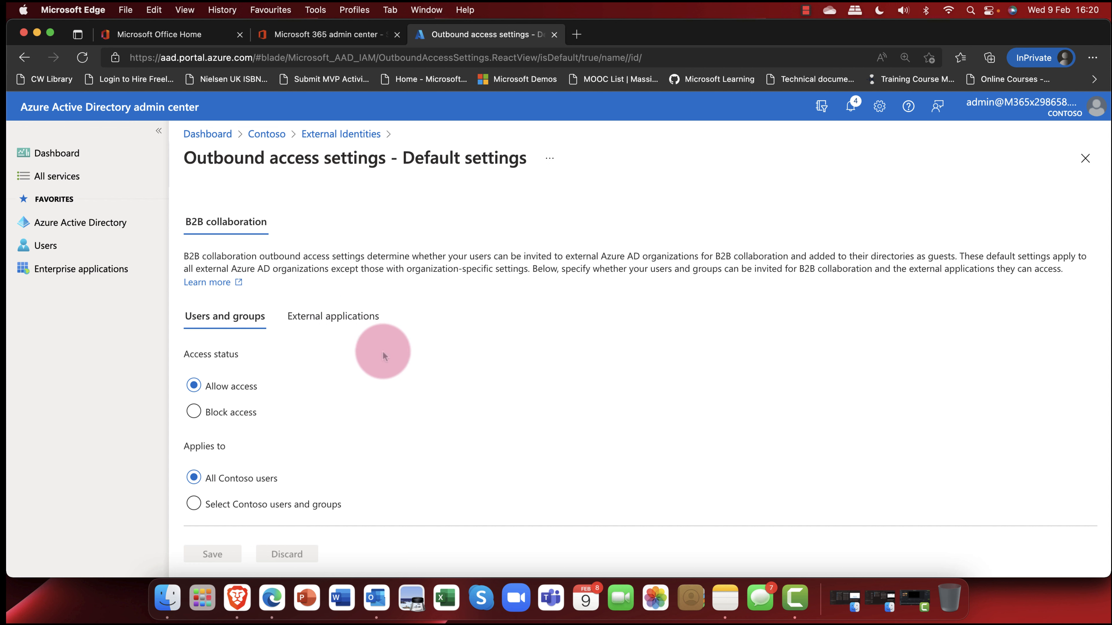
pyautogui.click(344, 137)
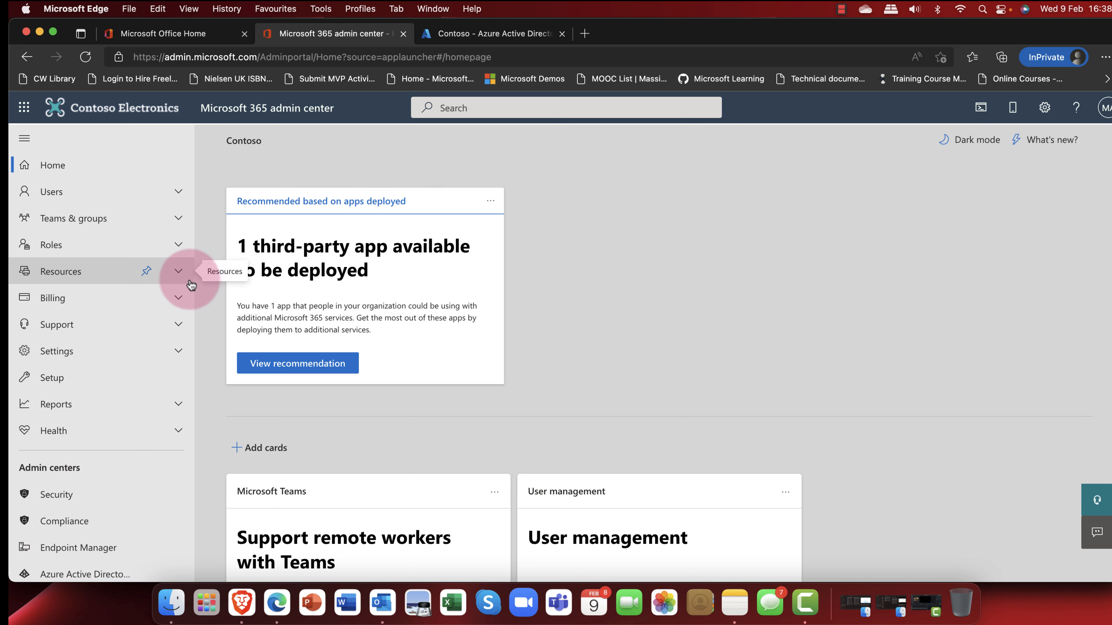
# In the Microsoft 365 admin center, list the active users and open the details of the second user
pyautogui.click(179, 191)
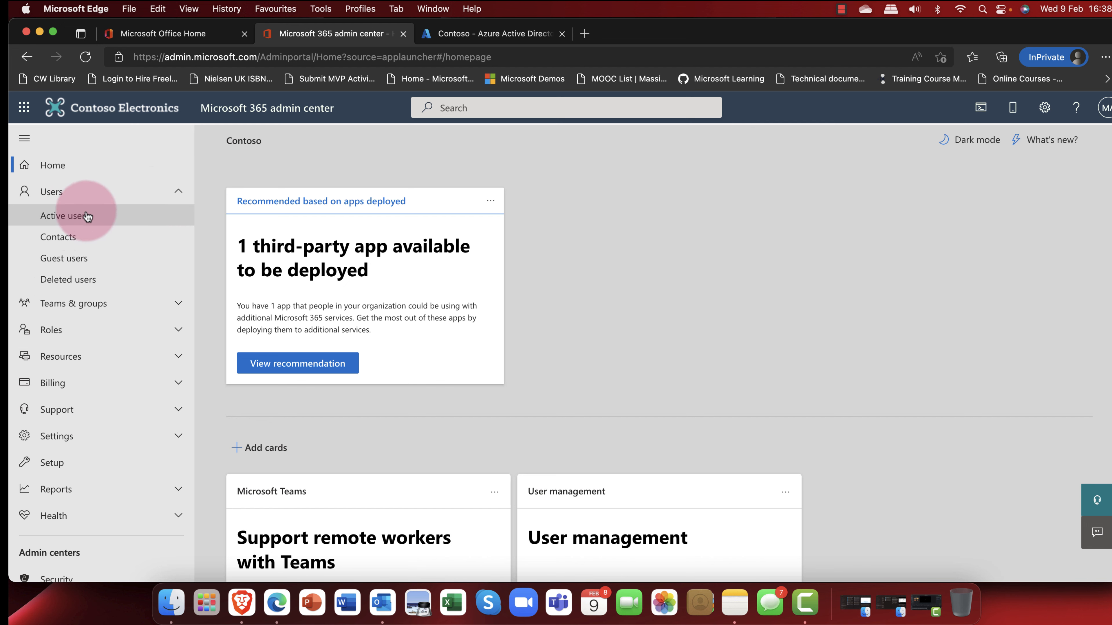
pyautogui.click(69, 221)
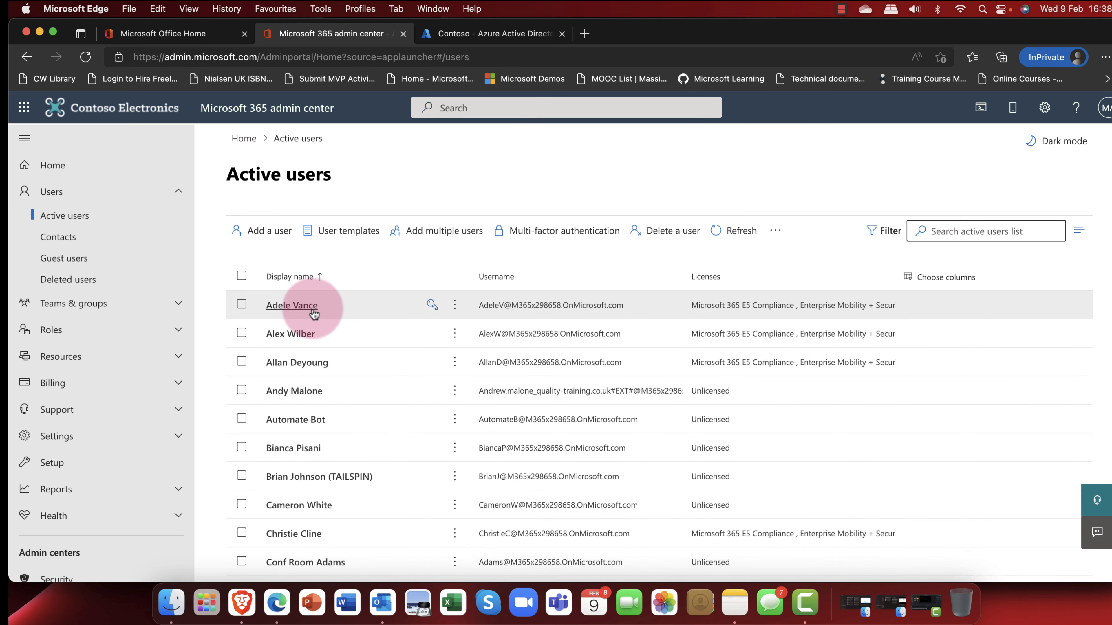
pyautogui.click(299, 340)
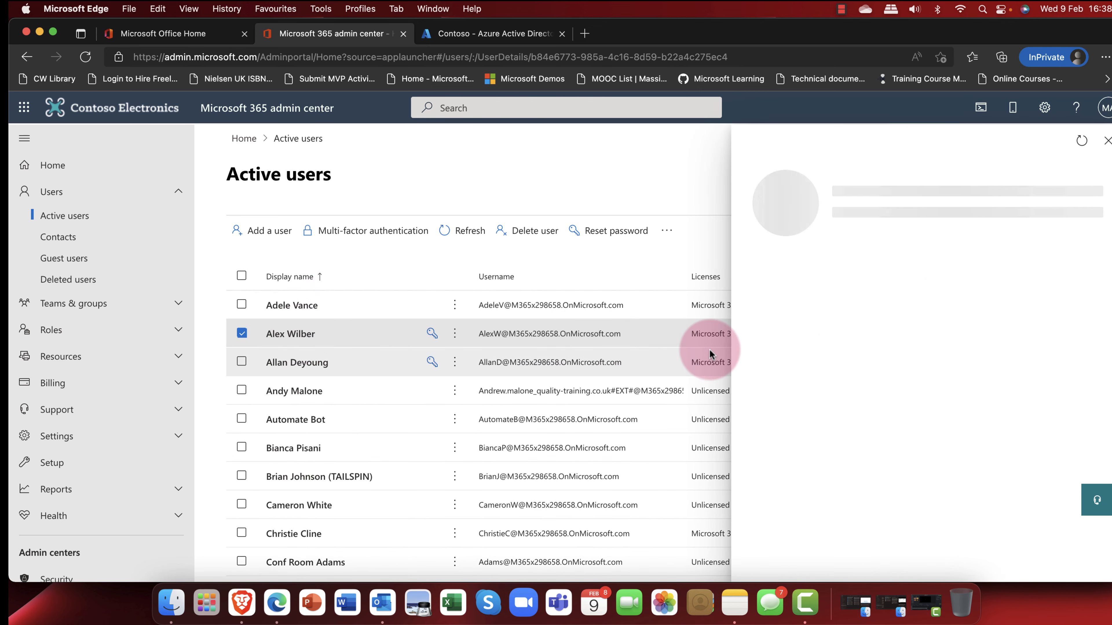
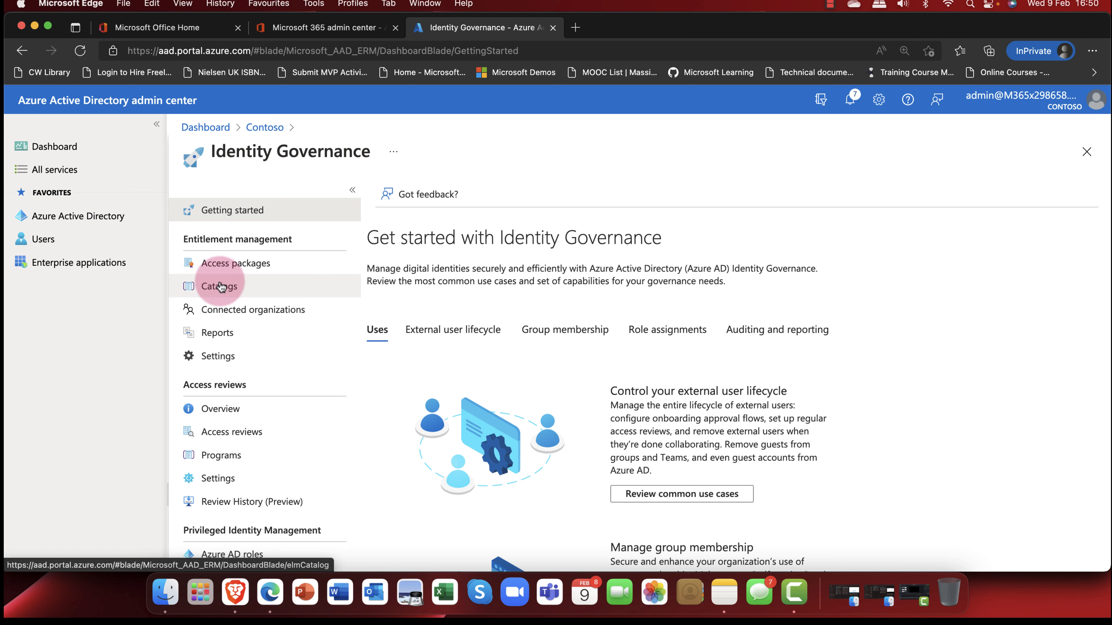
# Create an Identity Governance catalog named Aberdeen Project with the description "sales team resources", enabled also for external users
pyautogui.click(209, 287)
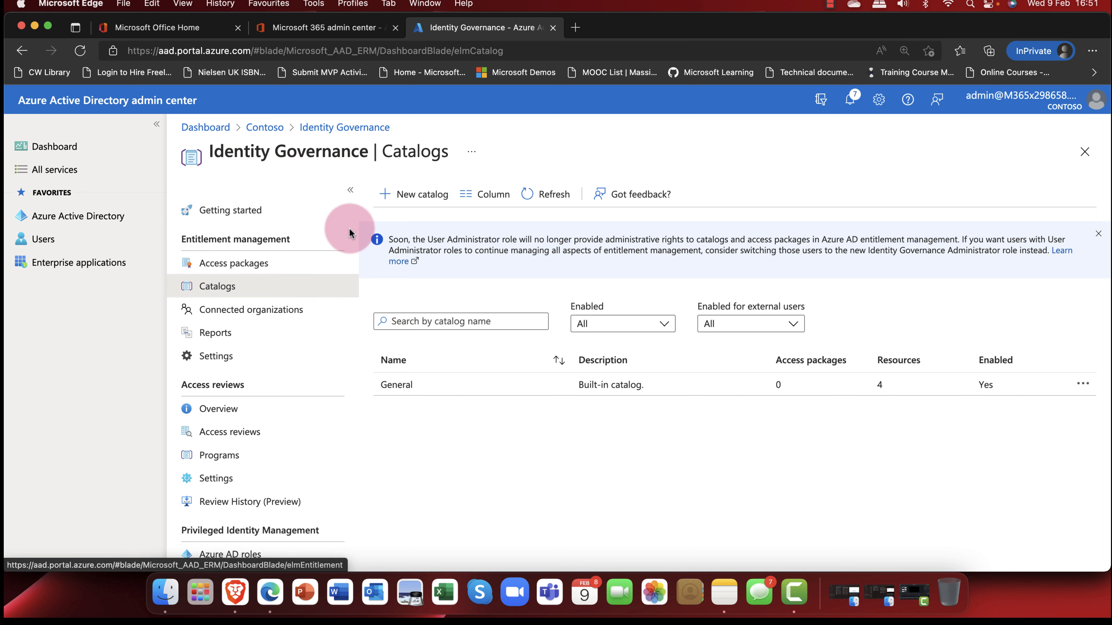
pyautogui.click(406, 195)
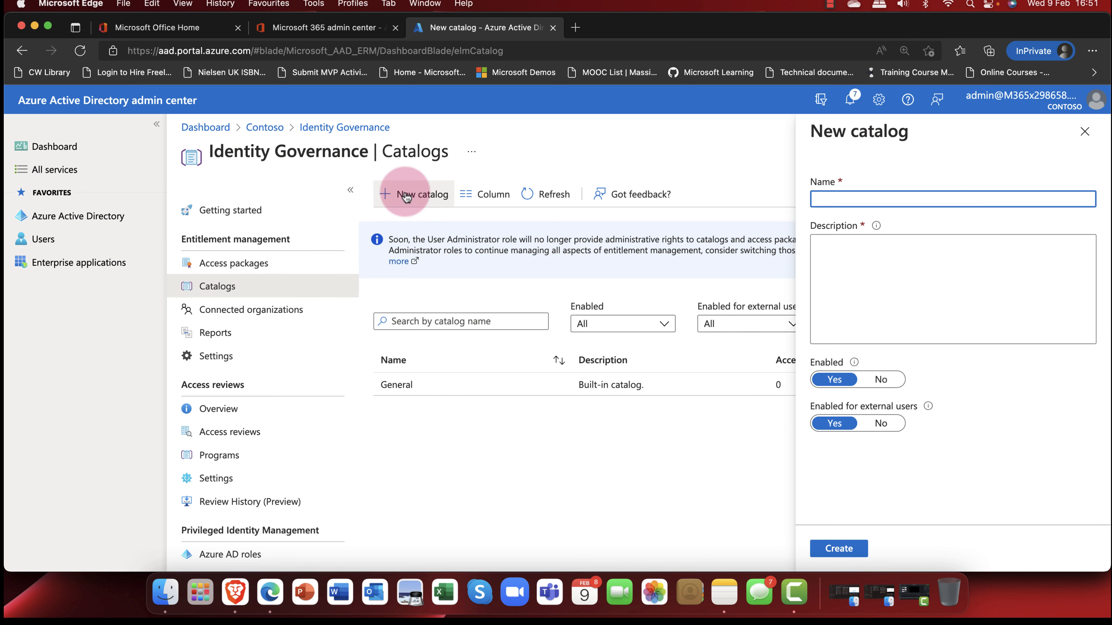
pyautogui.click(869, 199)
pyautogui.write('Aberdeen Project')
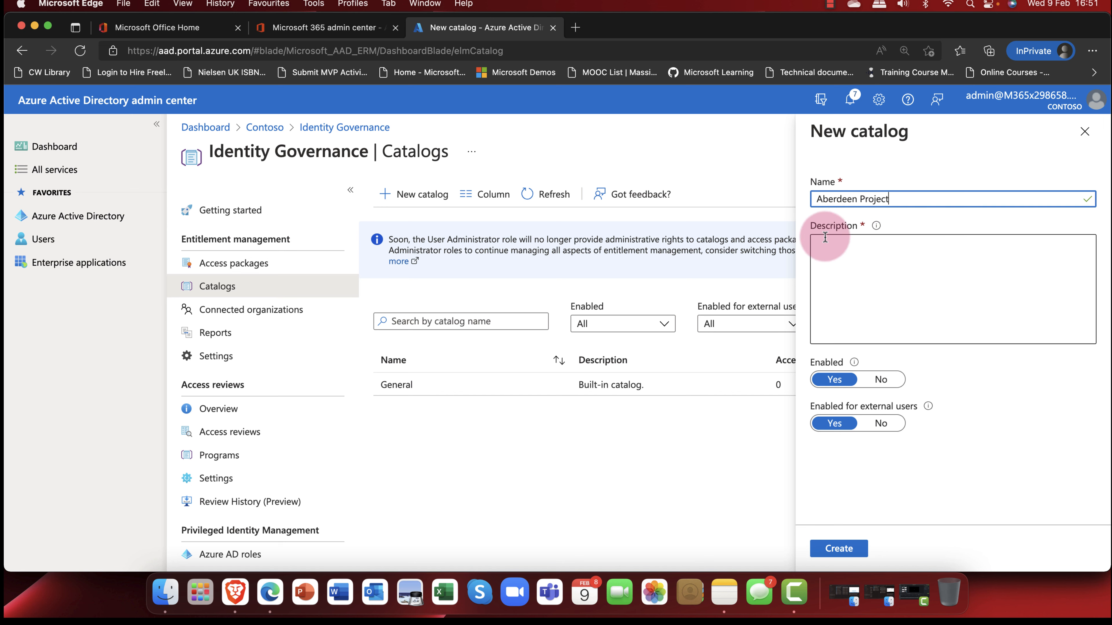
pyautogui.click(844, 251)
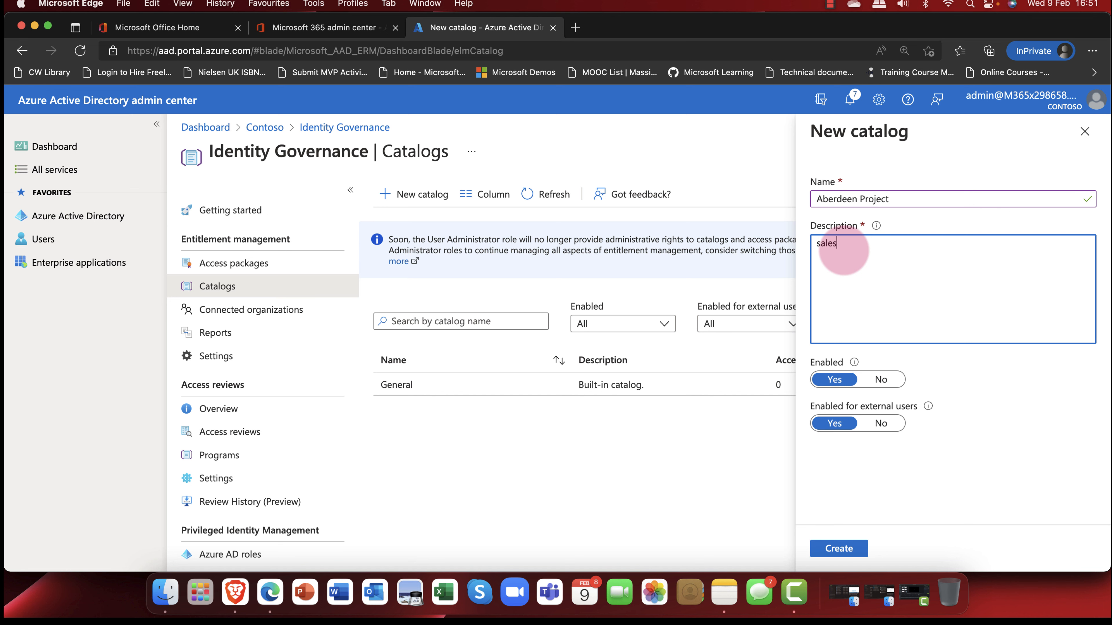
pyautogui.write('sales team resources')
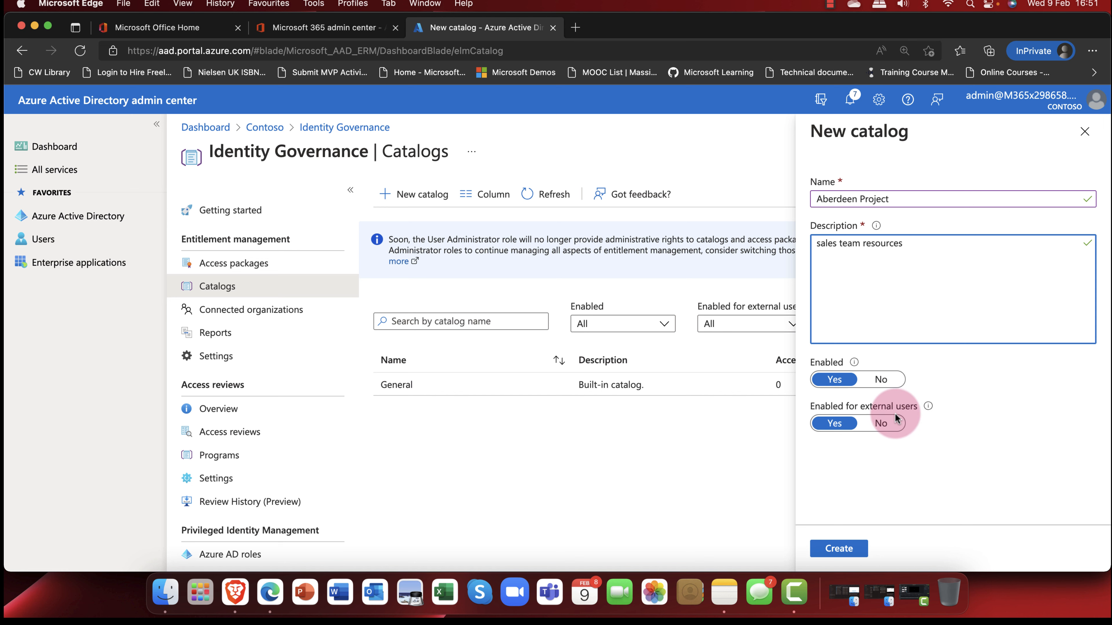
pyautogui.click(838, 556)
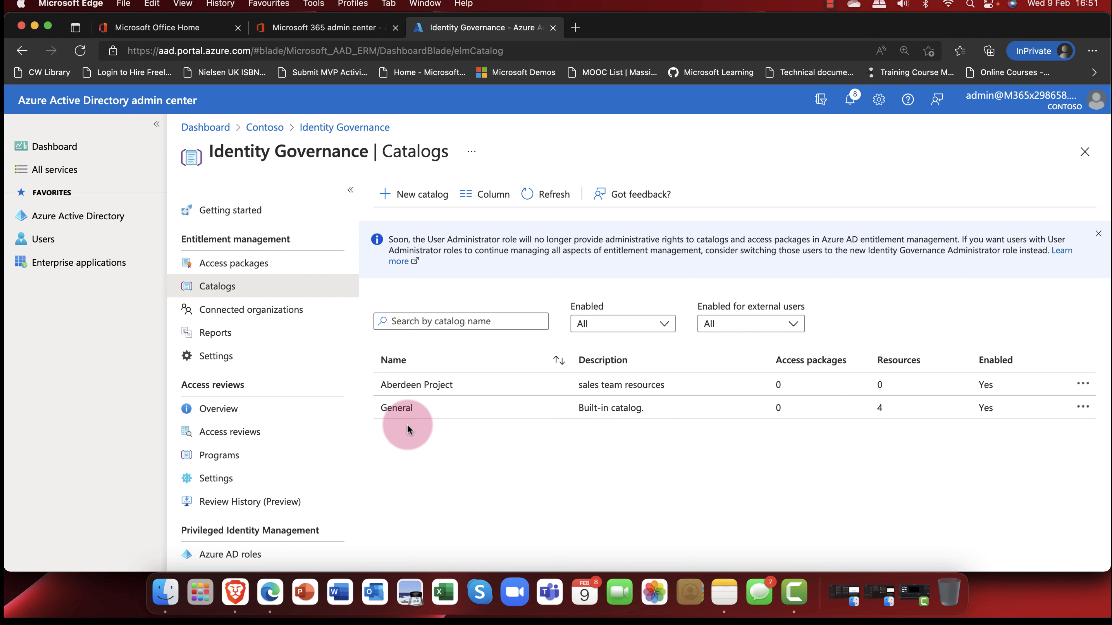
# Open the Aberdeen Project catalog, review its editable properties and contents, and leave editing without changes
pyautogui.click(425, 385)
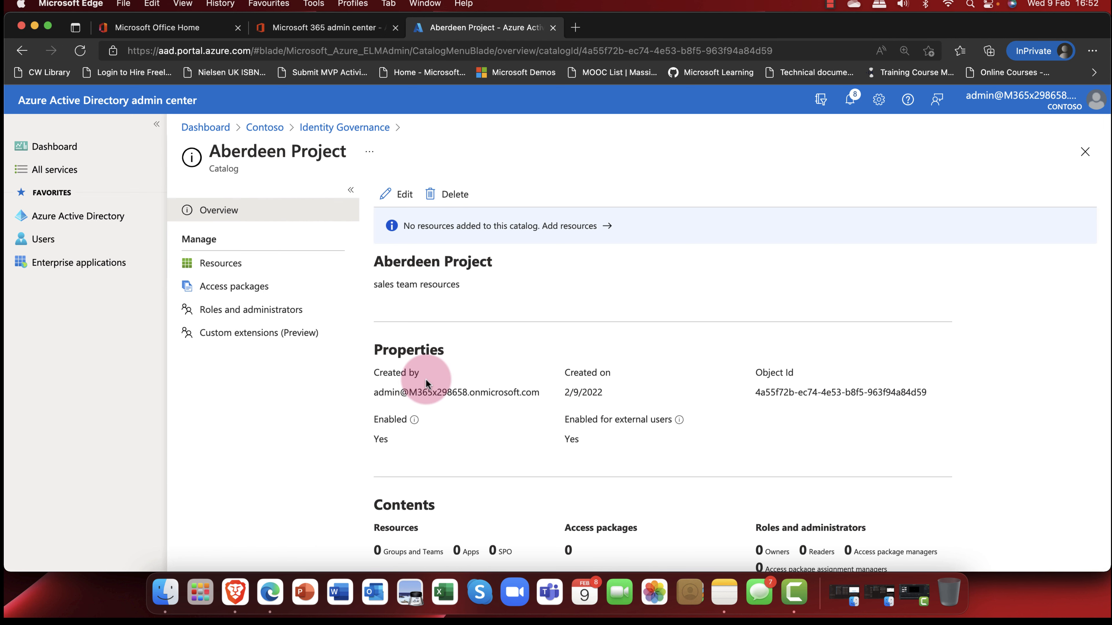
pyautogui.click(405, 194)
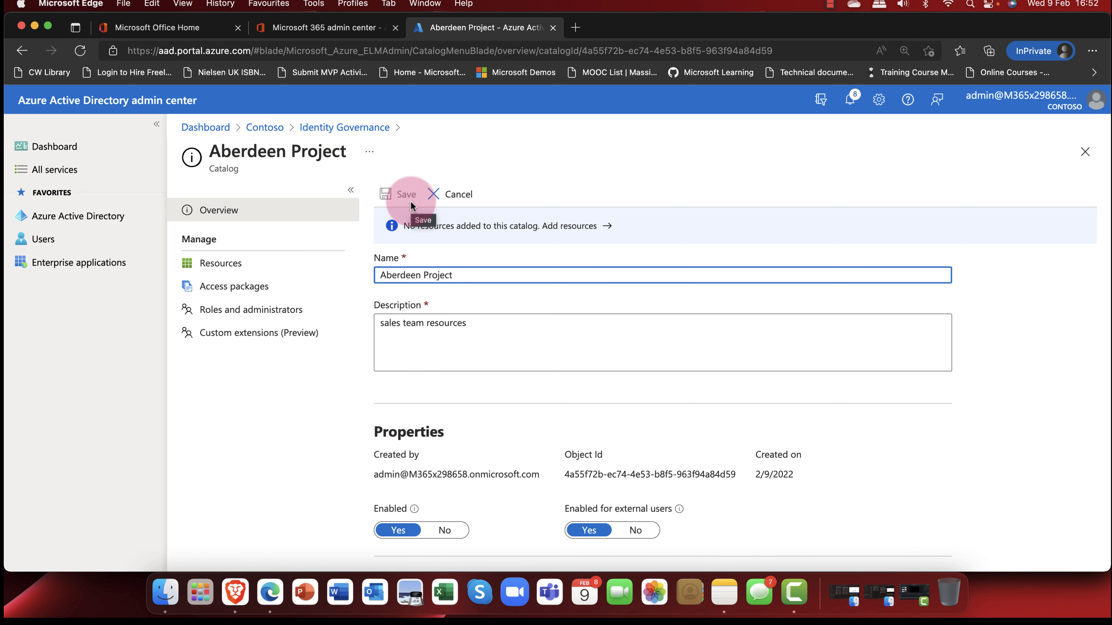
pyautogui.scroll(-3, 424, 501)
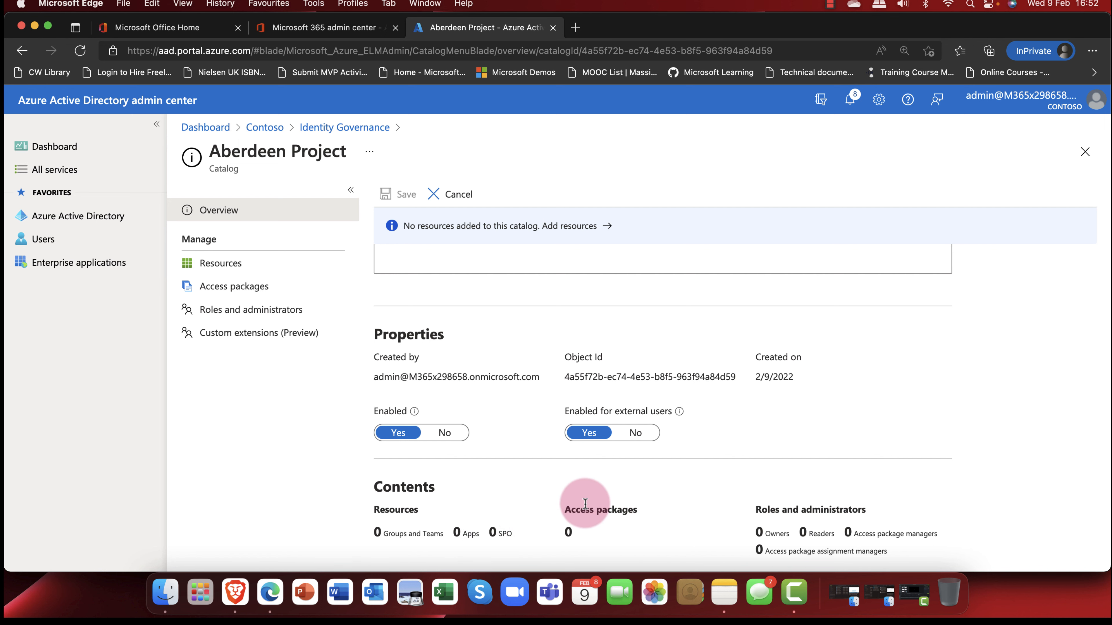
pyautogui.scroll(3, 547, 482)
pyautogui.click(453, 194)
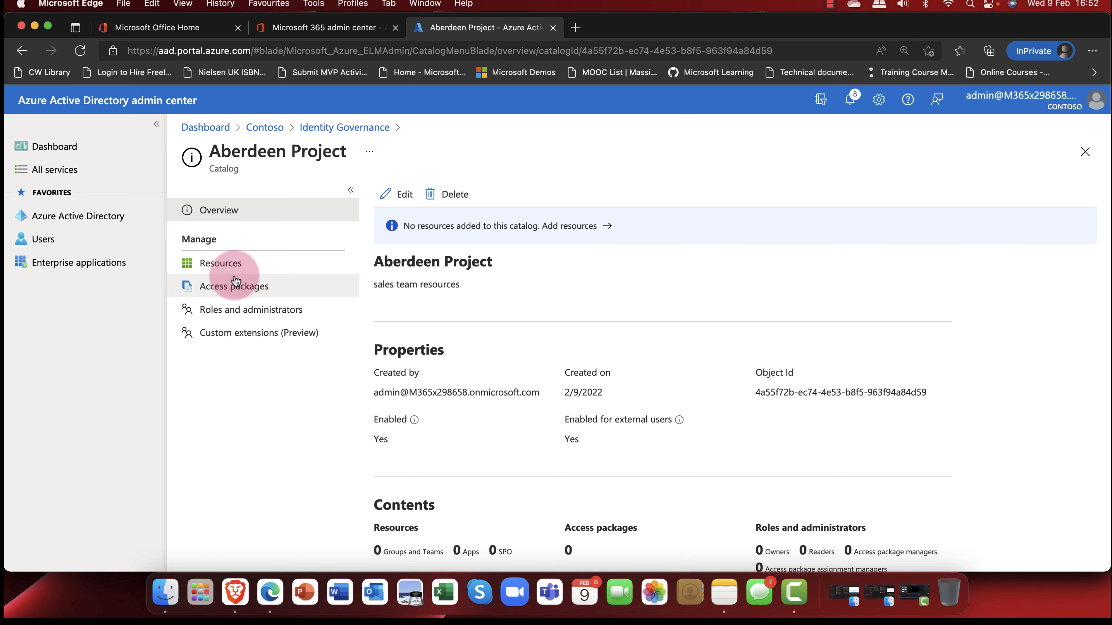
# Select the groups Aberdeen Office, Trondheim Sales Team and Tromso Office as resources for the Aberdeen Project catalog
pyautogui.click(228, 265)
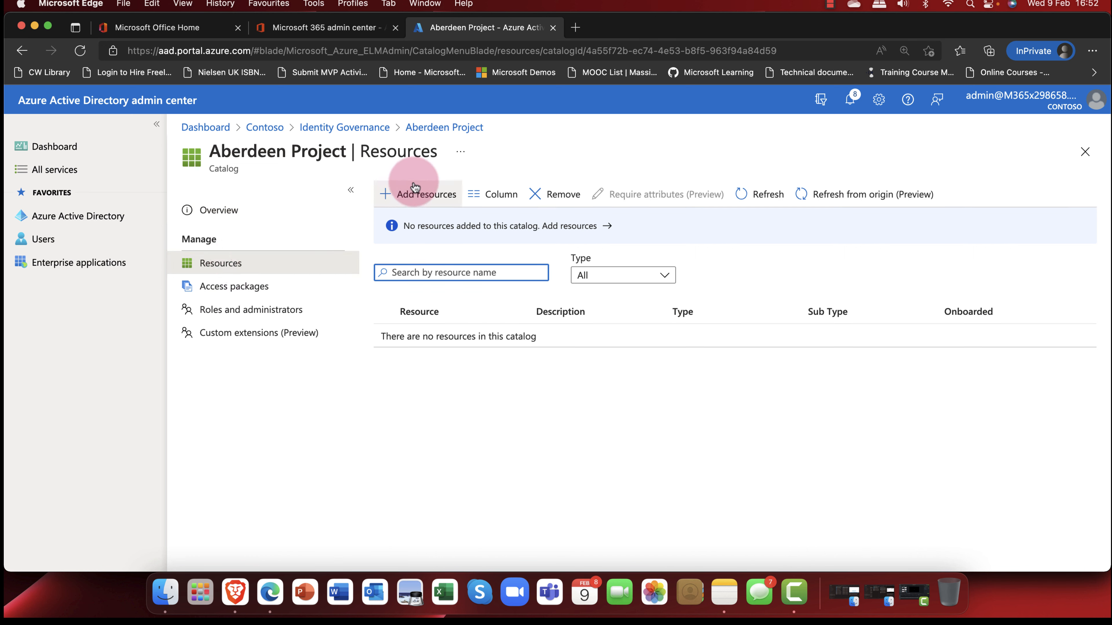
pyautogui.click(425, 193)
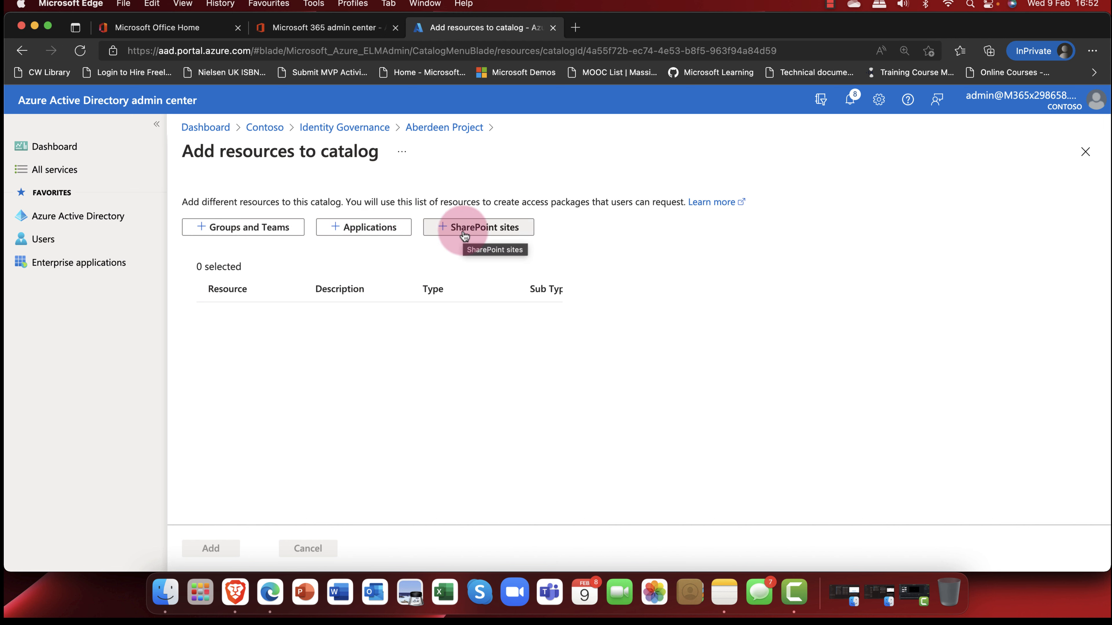
pyautogui.click(254, 233)
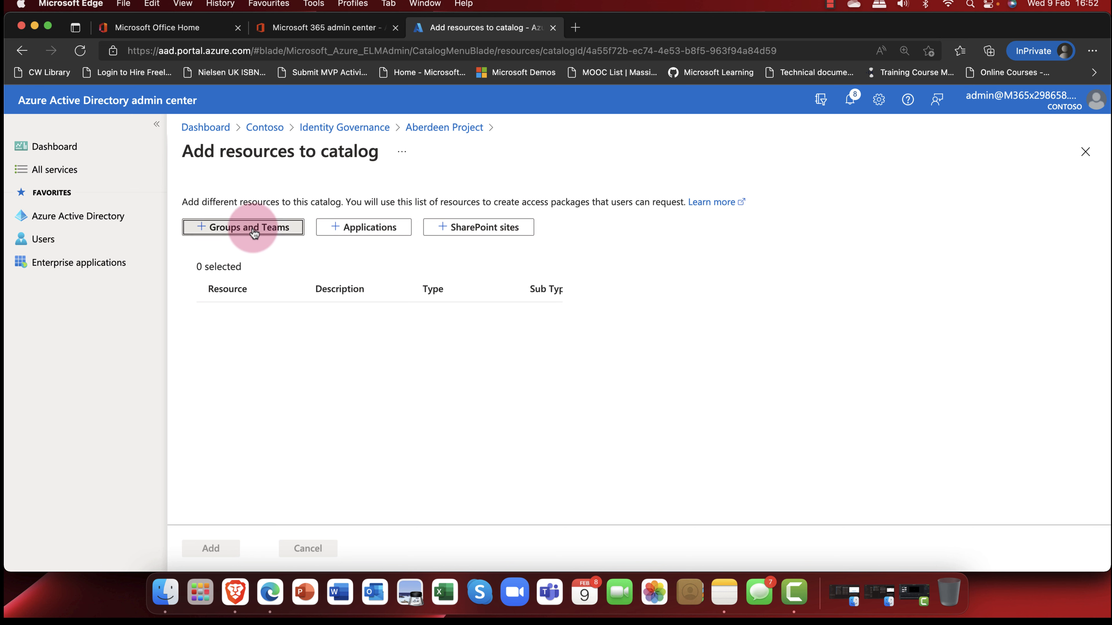
pyautogui.click(783, 224)
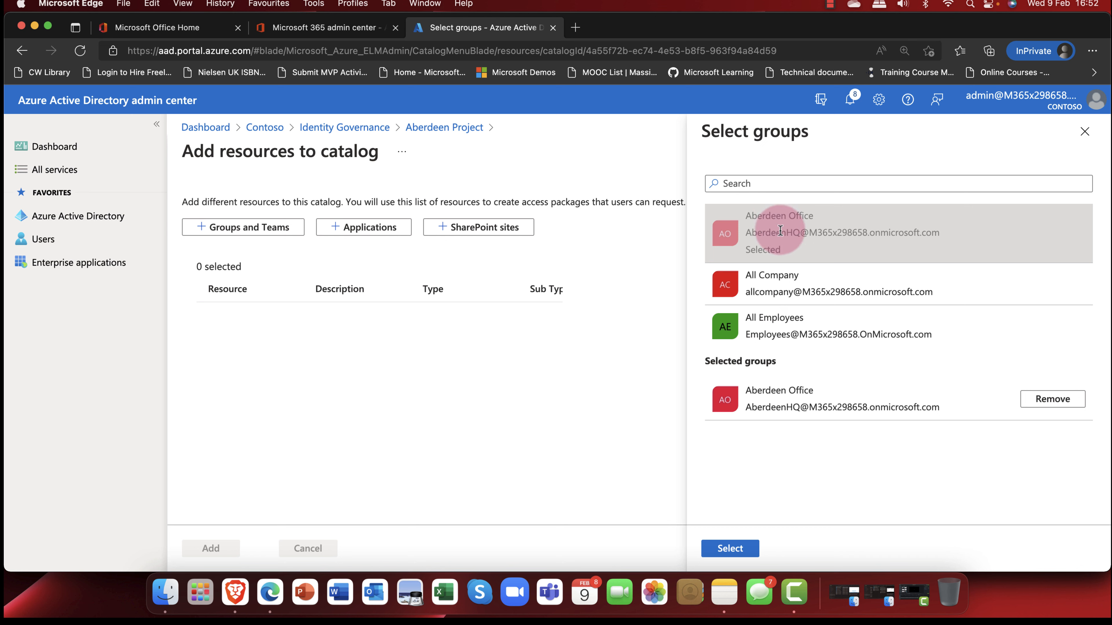
pyautogui.scroll(-15, 854, 266)
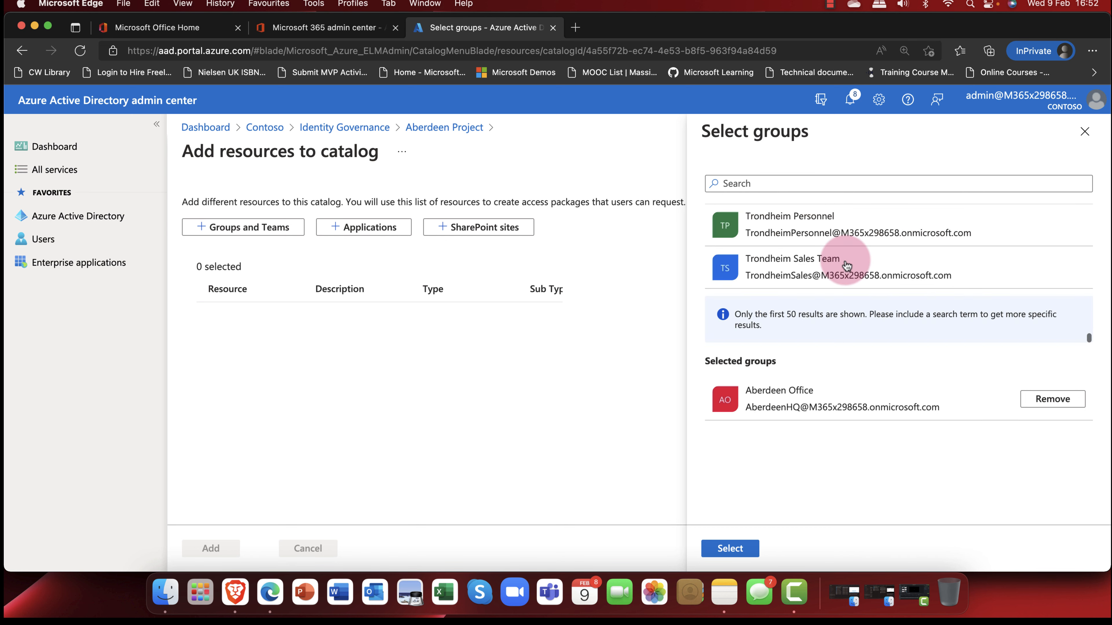
pyautogui.scroll(3, 832, 298)
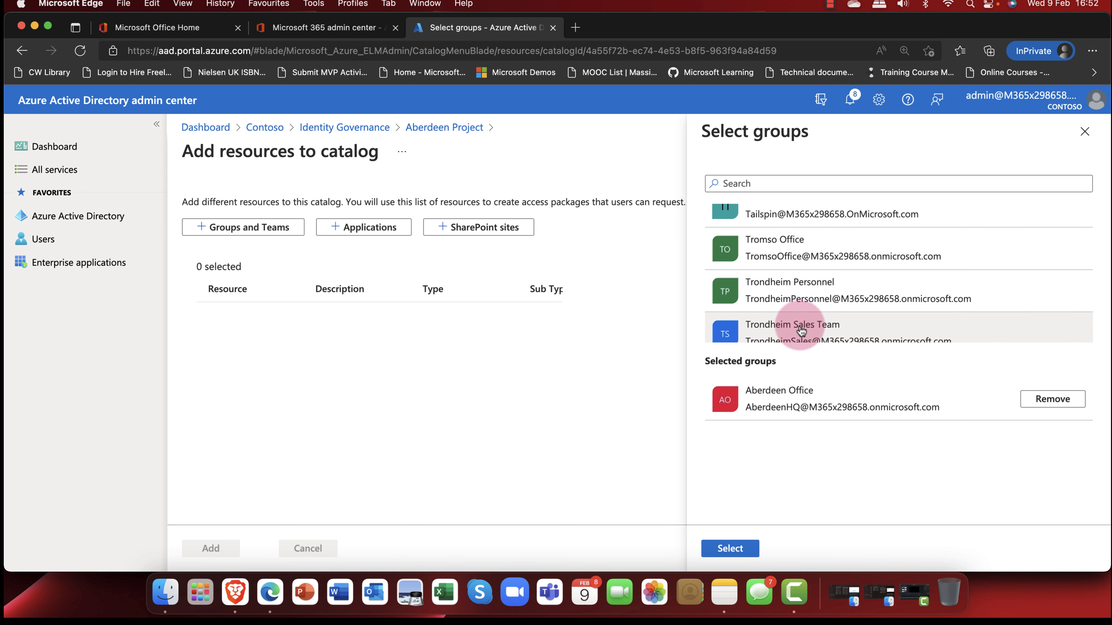
pyautogui.click(801, 331)
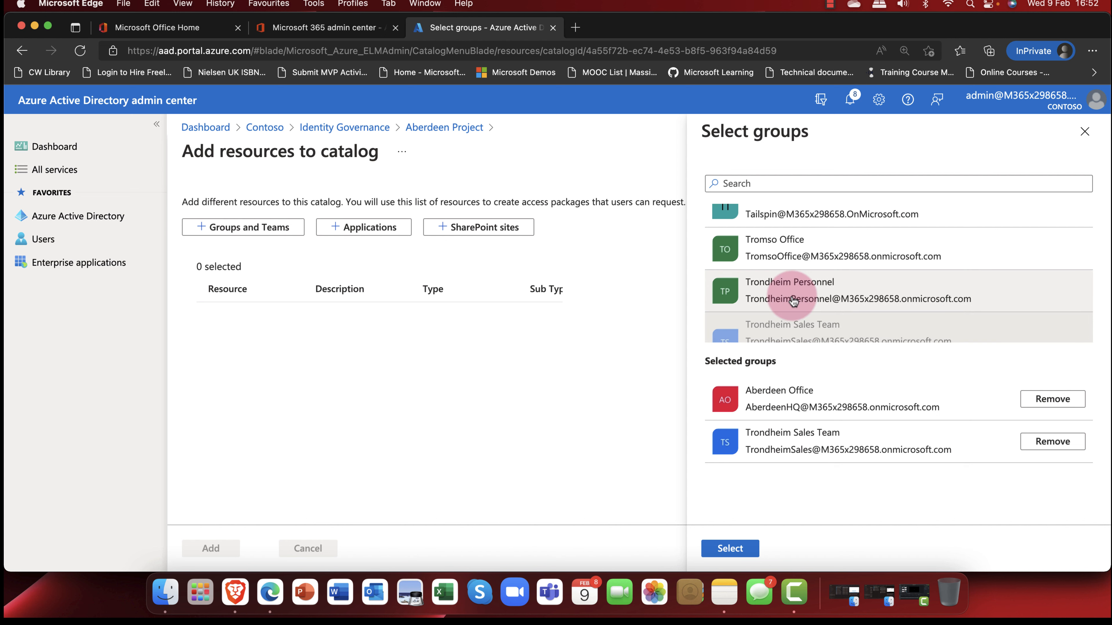
pyautogui.scroll(3, 792, 298)
pyautogui.click(788, 289)
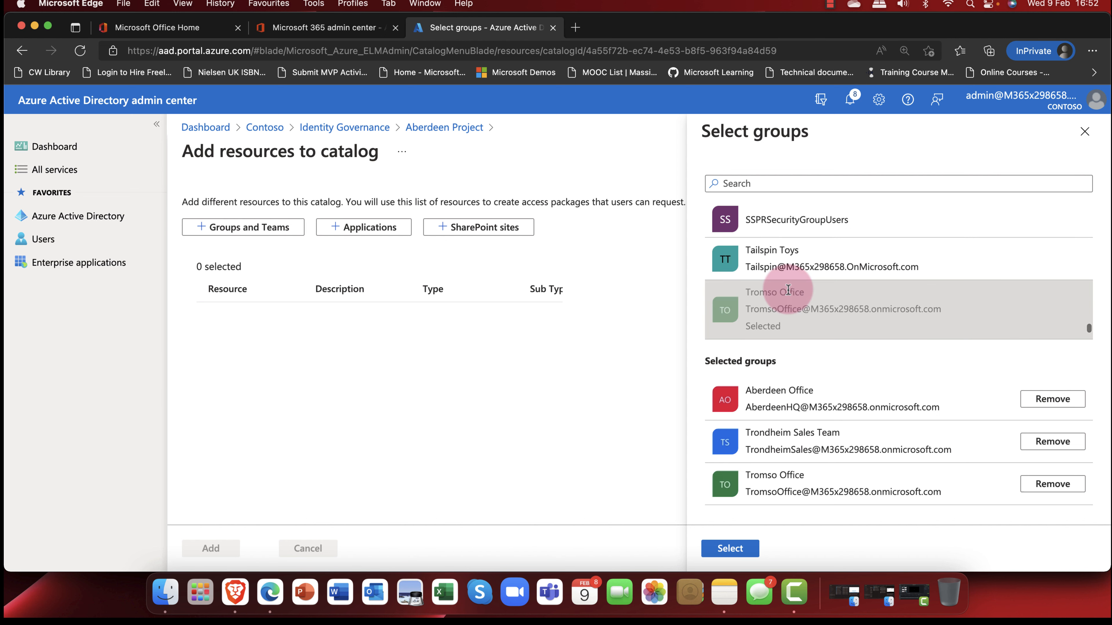
pyautogui.click(722, 547)
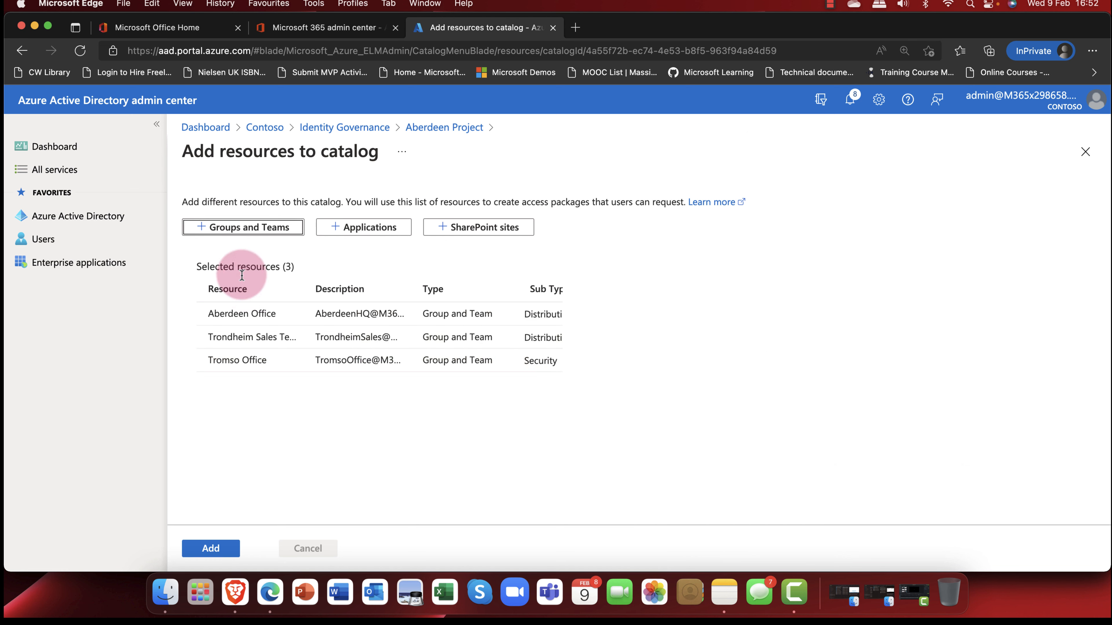
# Select the applications Box, LinkedIn, Salesforce and Zoom as further resources for the Aberdeen Project catalog
pyautogui.click(368, 232)
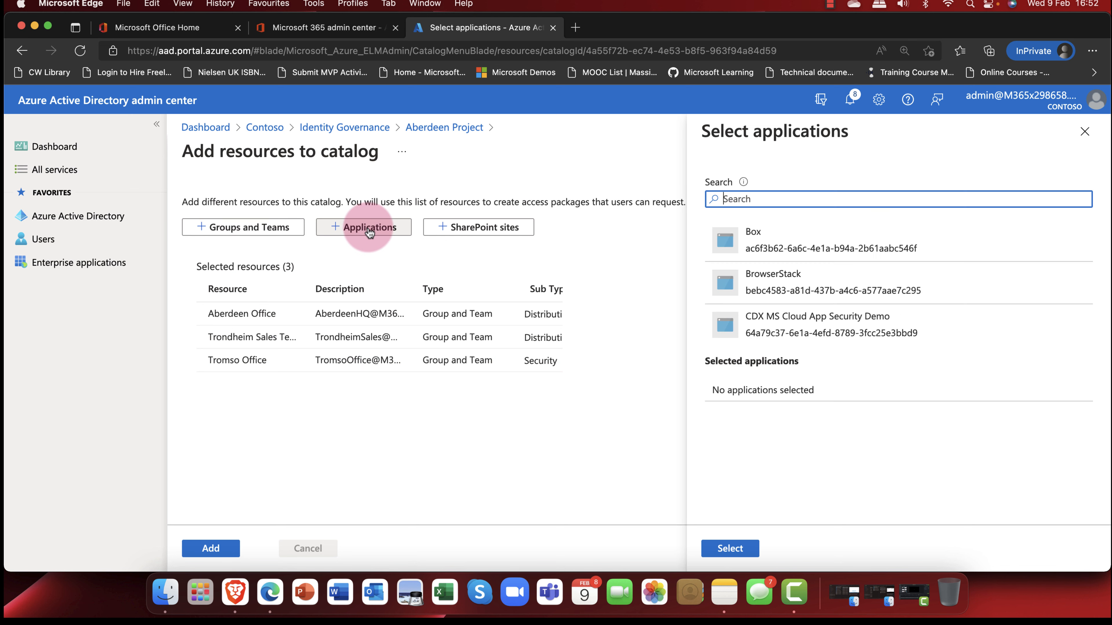
pyautogui.click(789, 239)
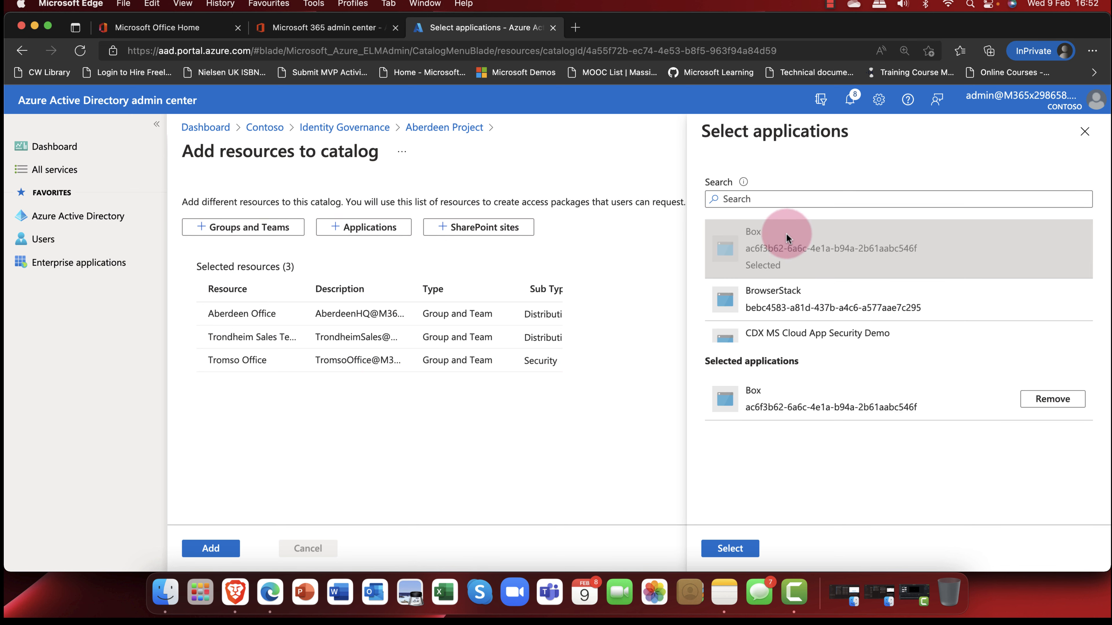
pyautogui.scroll(-3, 771, 278)
pyautogui.scroll(-3, 756, 299)
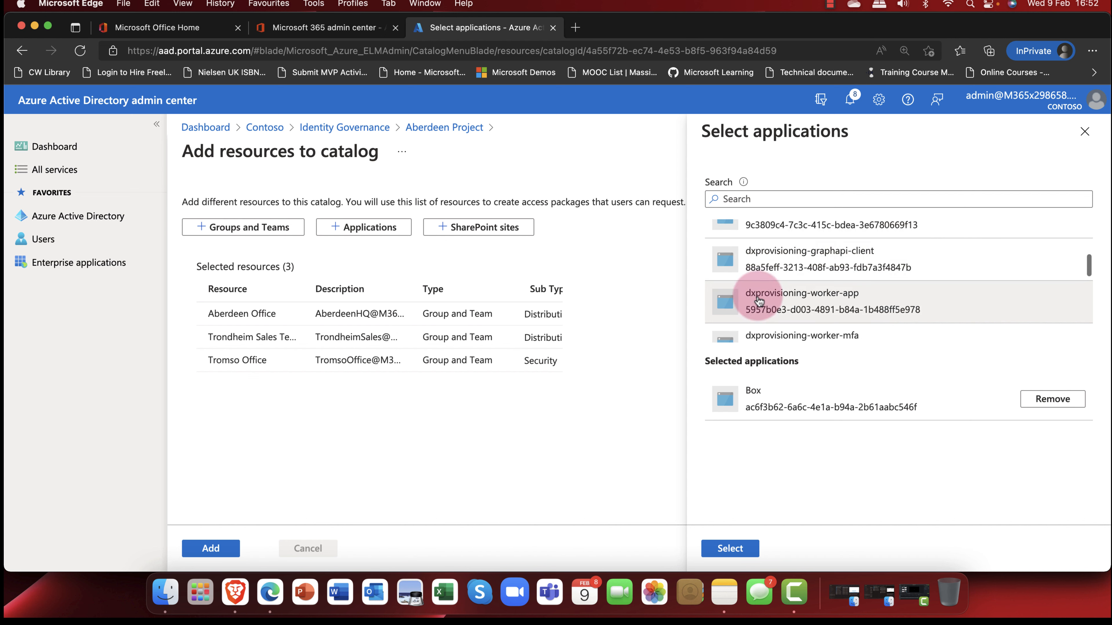
pyautogui.scroll(-5, 770, 306)
pyautogui.scroll(1, 757, 293)
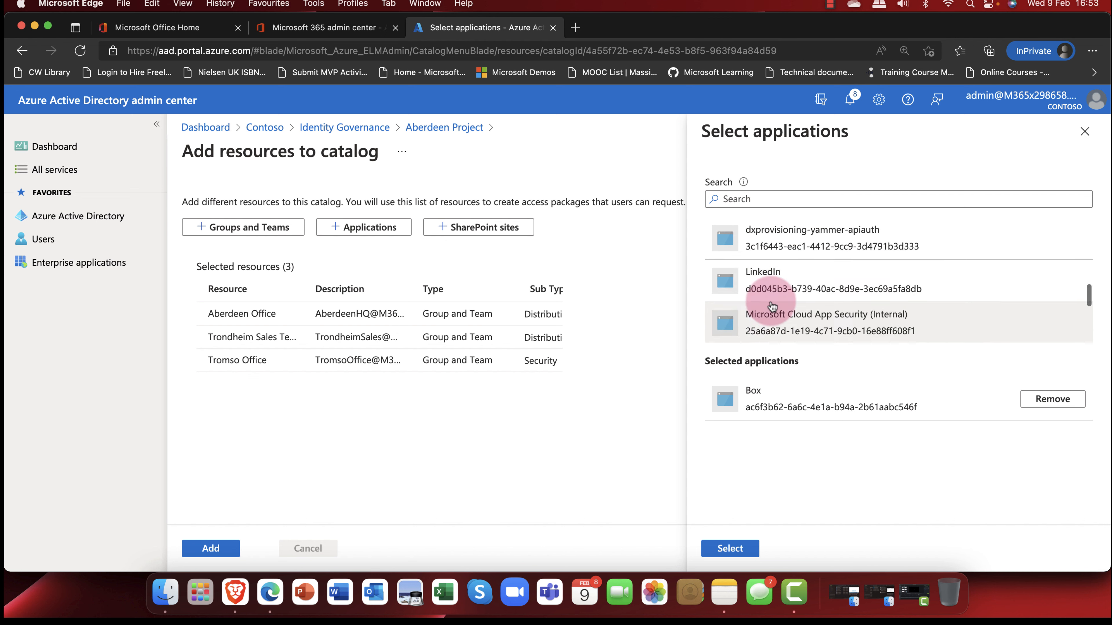
pyautogui.click(749, 281)
pyautogui.scroll(-5, 762, 284)
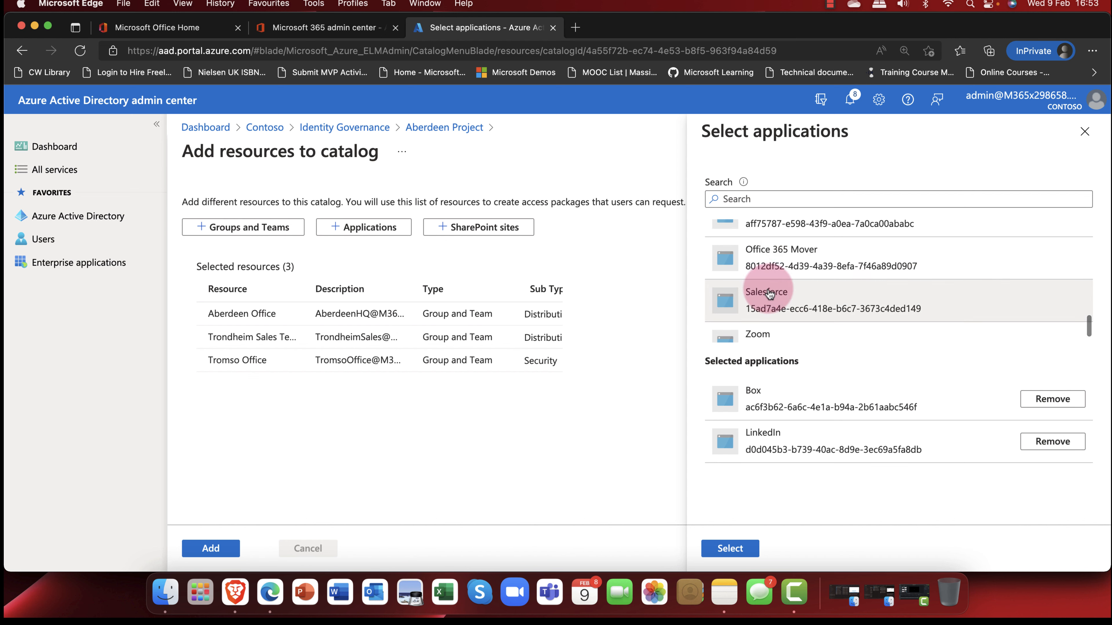
pyautogui.click(765, 289)
pyautogui.scroll(-1, 769, 295)
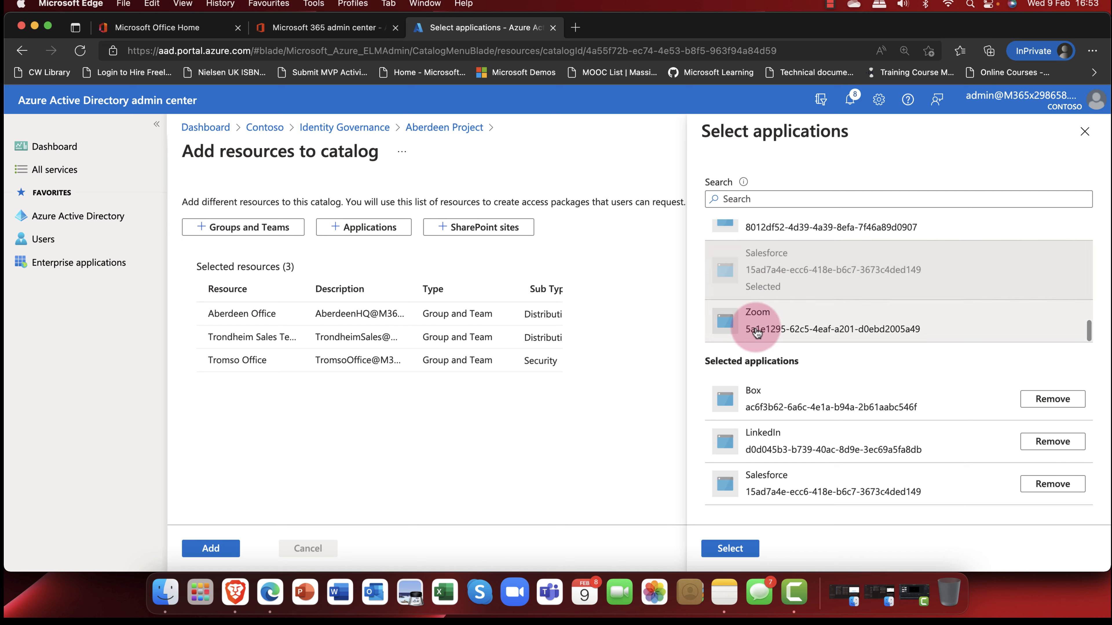
pyautogui.click(744, 322)
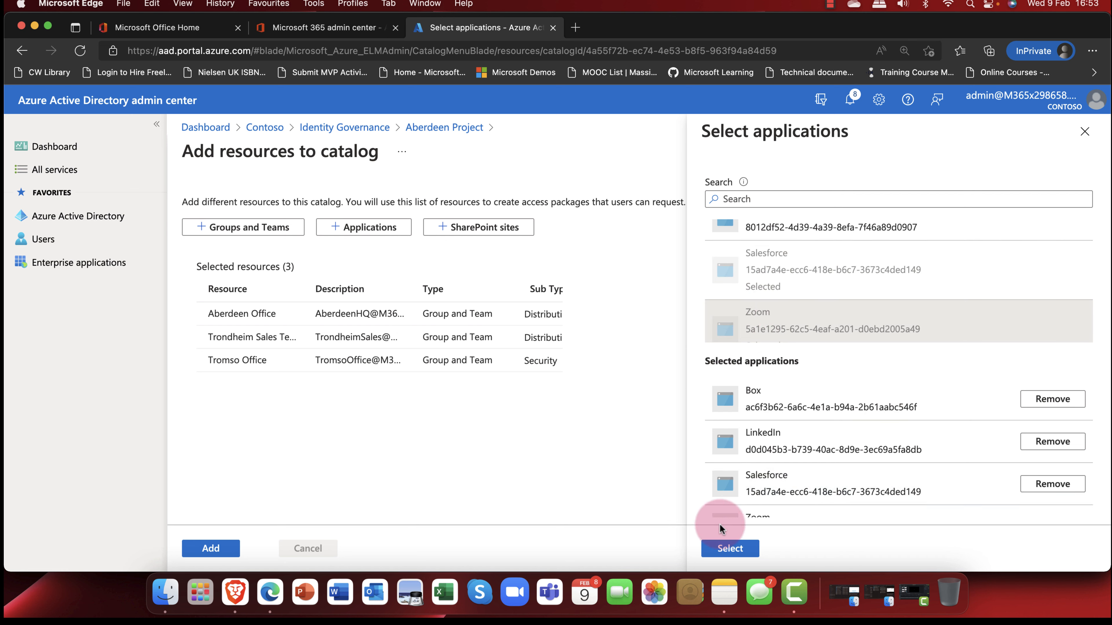
pyautogui.click(730, 548)
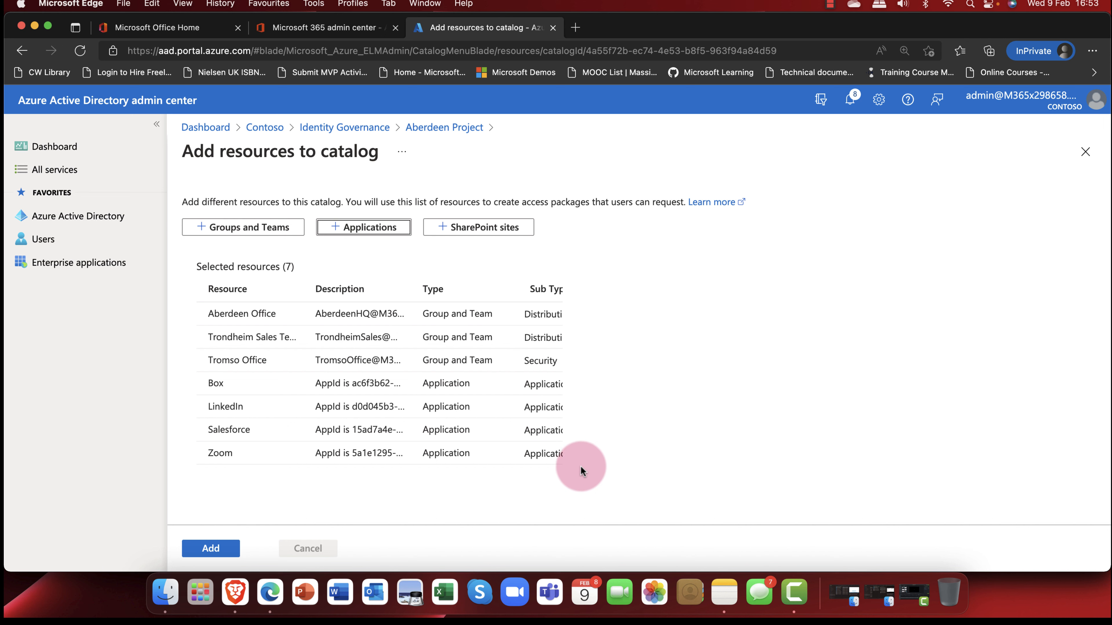
# Search the SharePoint Online sites for "Aberdeen" and pick the Aberdeen Office site as a catalog resource
pyautogui.click(487, 232)
pyautogui.click(871, 212)
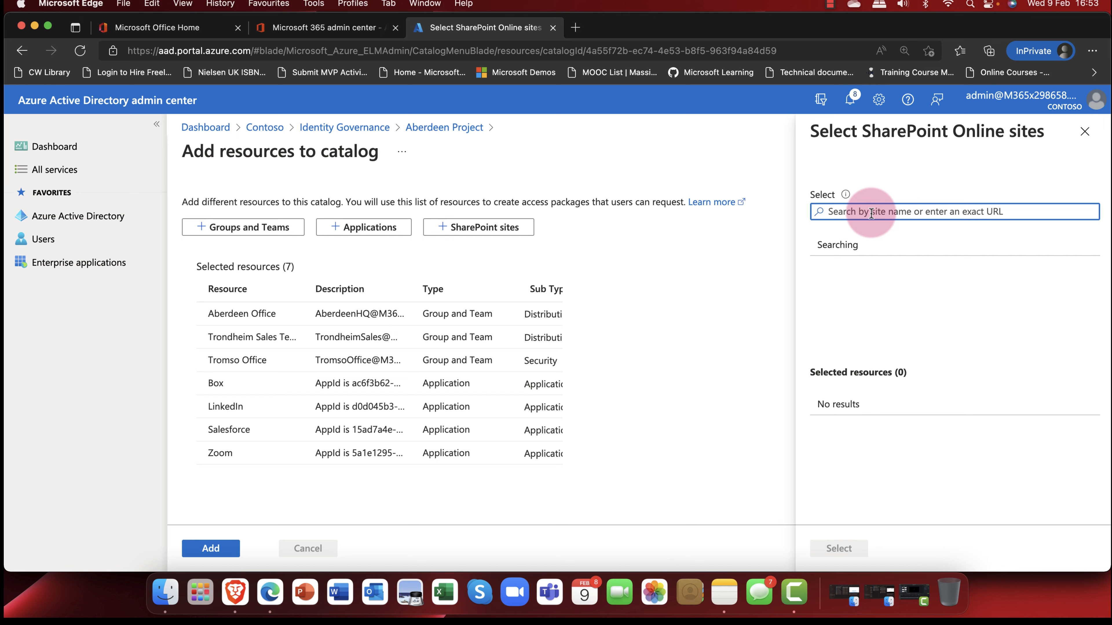
pyautogui.write('Aberdeen')
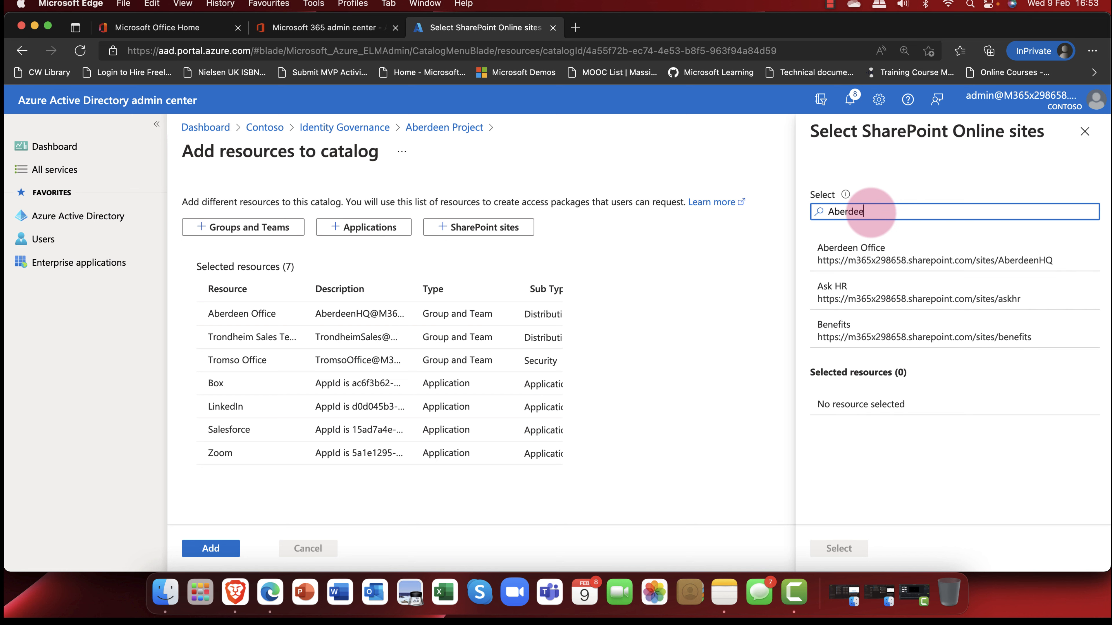
pyautogui.click(858, 258)
# Clear the site search and also select the SharePoint sites Tromso Office, Trondheim Personnel, Trondheim Sales Team and U.S. Sales
pyautogui.moveTo(881, 211); pyautogui.dragTo(744, 212)
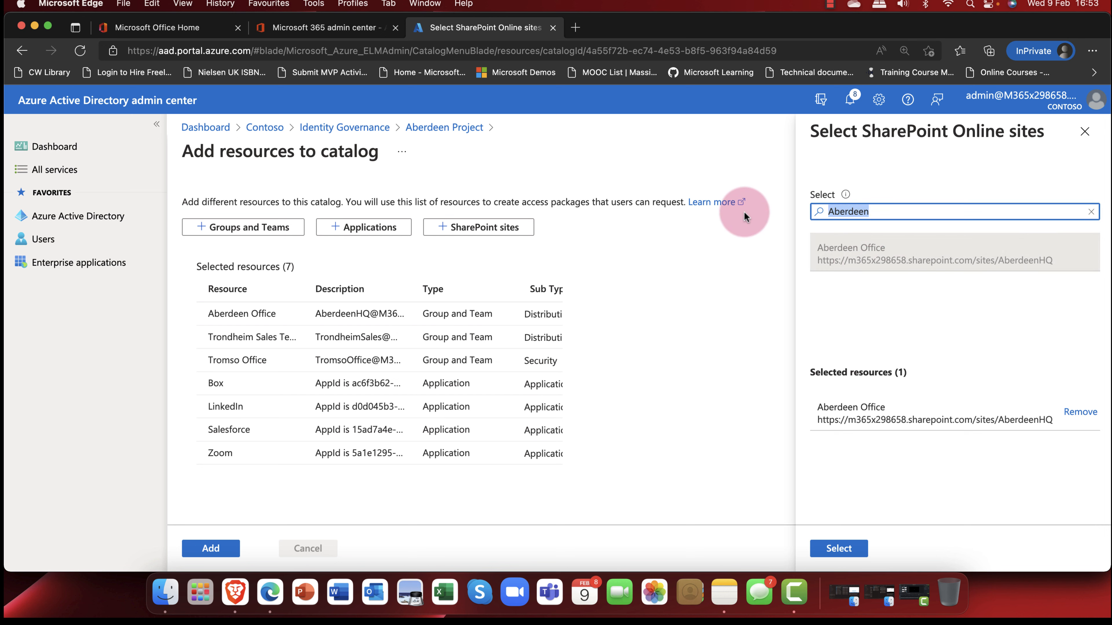
pyautogui.press('BackSpace')
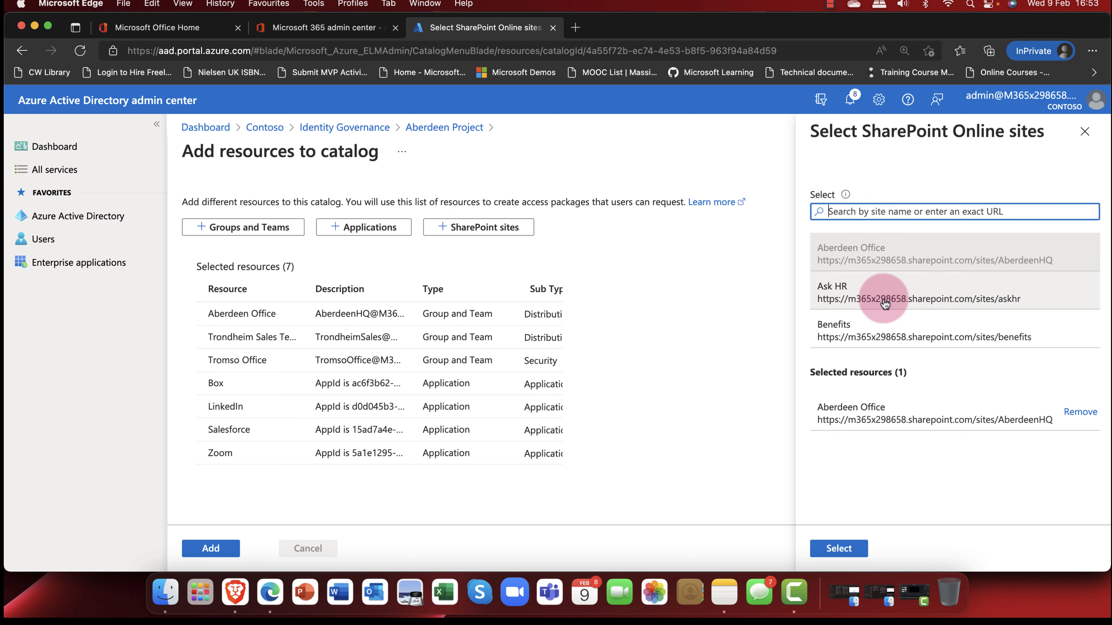
pyautogui.scroll(-3, 872, 291)
pyautogui.scroll(-10, 873, 292)
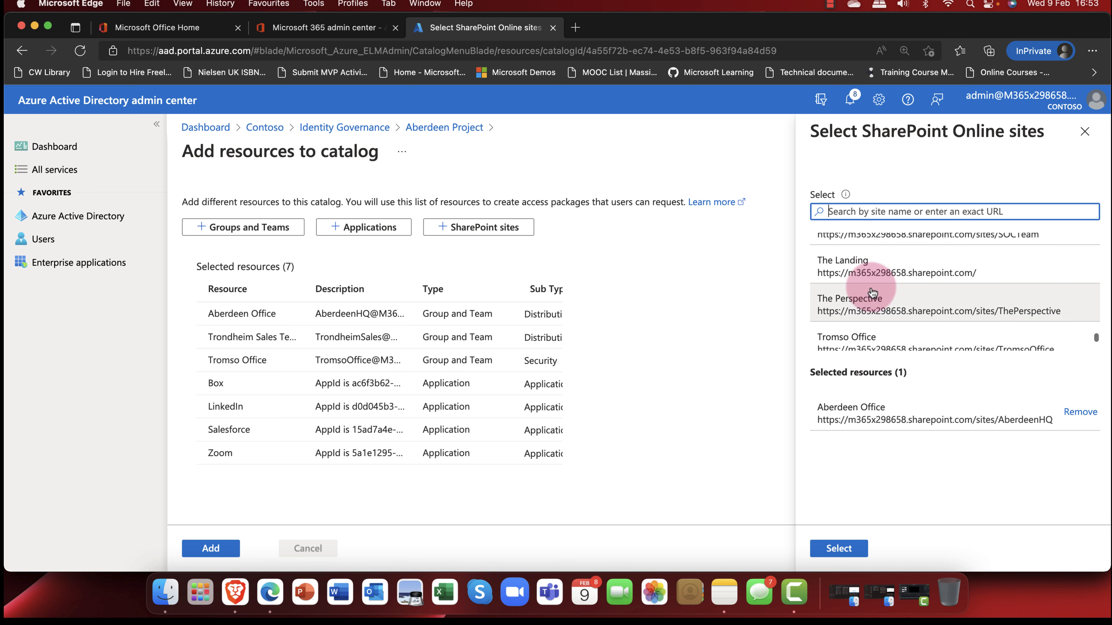
pyautogui.scroll(-2, 875, 307)
pyautogui.scroll(-2, 875, 312)
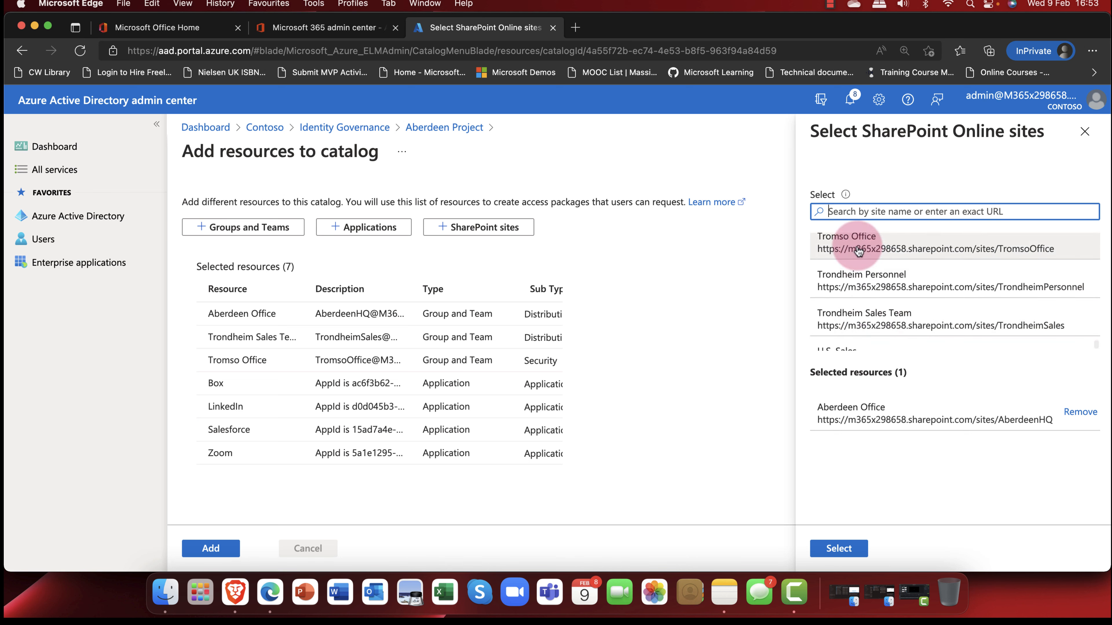
pyautogui.click(856, 243)
pyautogui.click(861, 288)
pyautogui.click(865, 319)
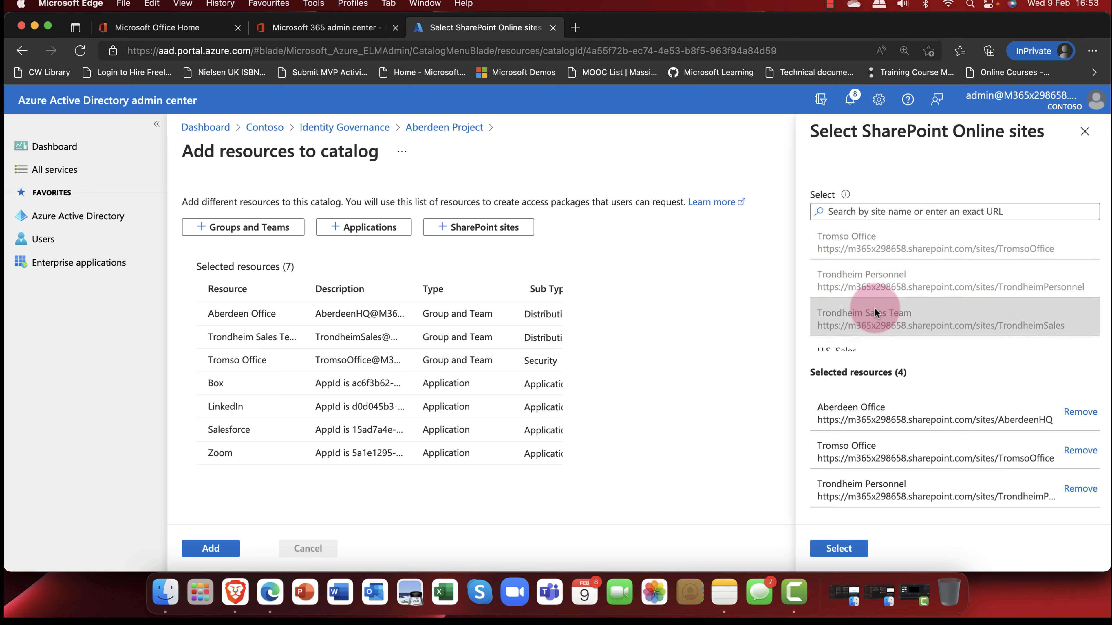
pyautogui.scroll(-1, 869, 324)
pyautogui.click(870, 335)
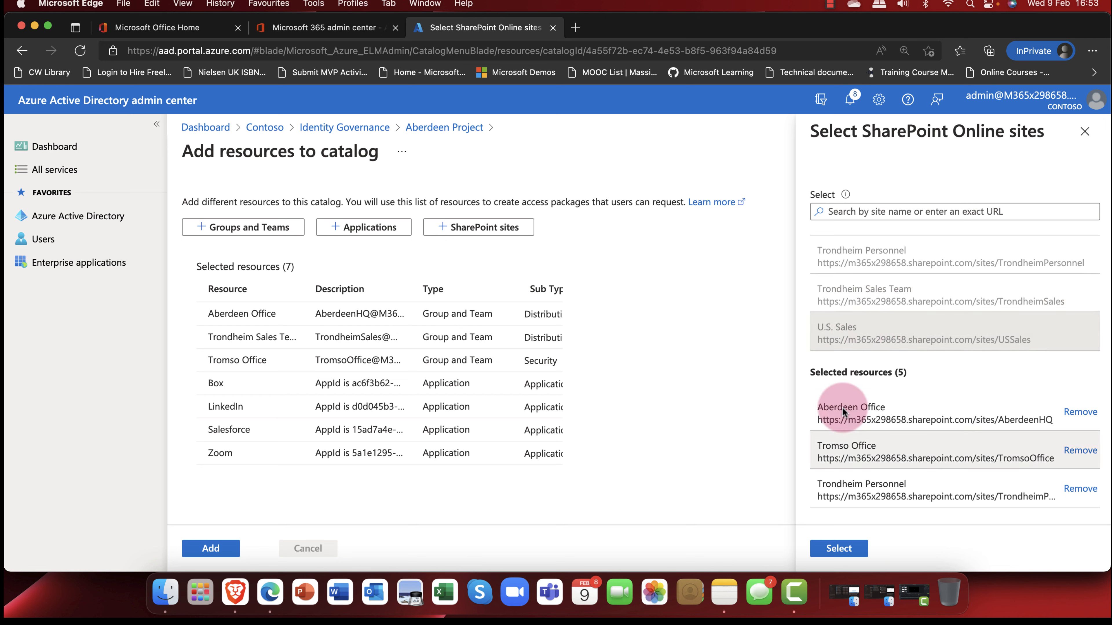
pyautogui.click(838, 548)
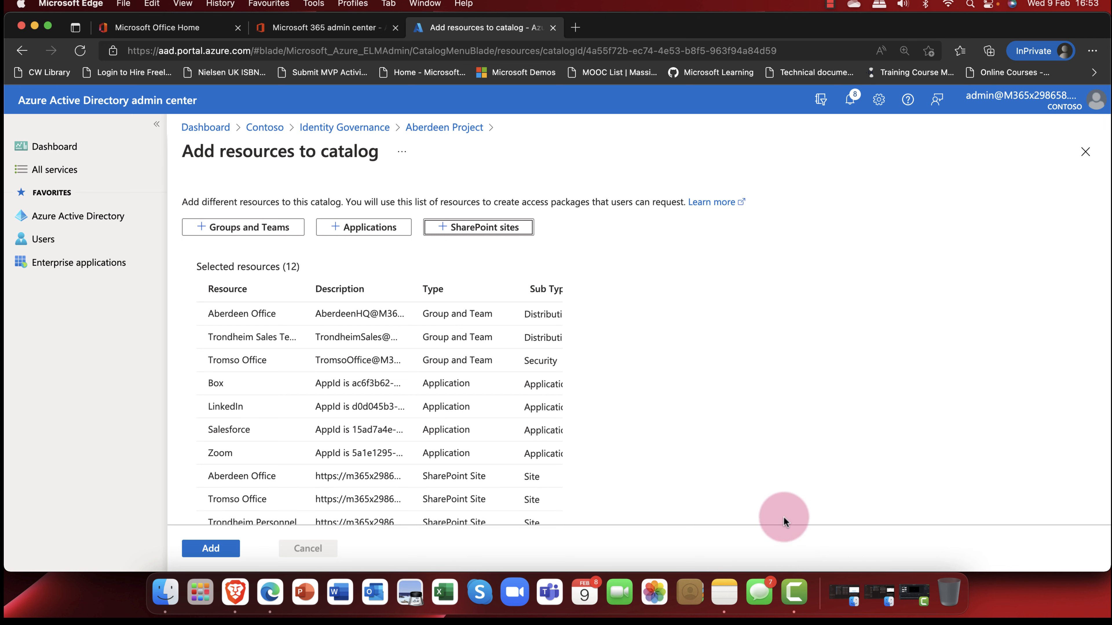
# Review the selected resources, add them all to the Aberdeen Project catalog, and view the catalog's access packages
pyautogui.scroll(-3, 502, 402)
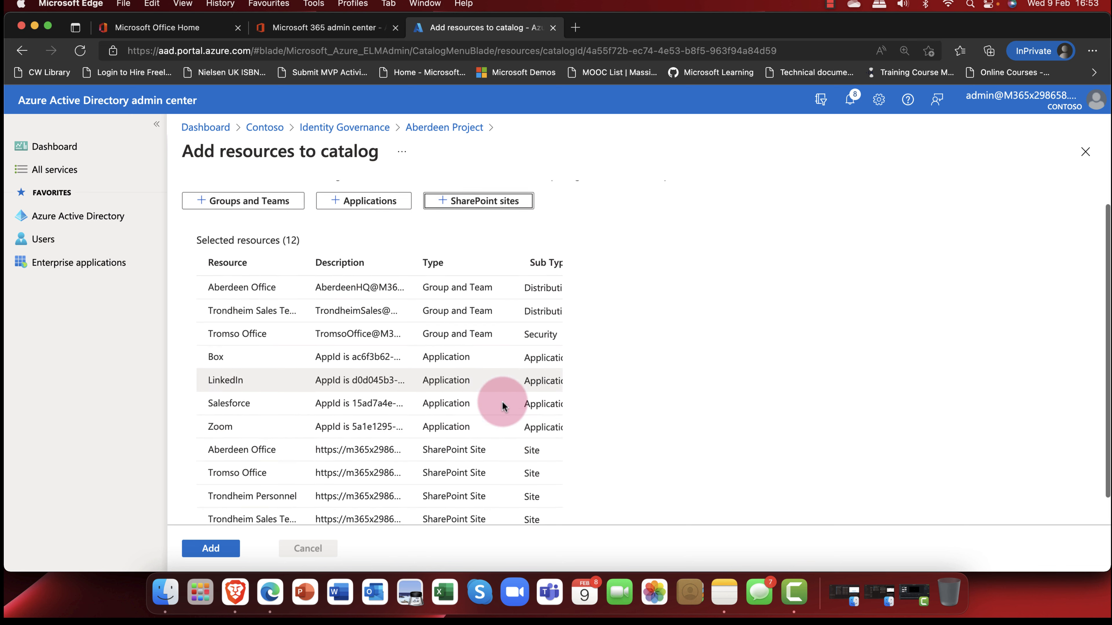
pyautogui.scroll(3, 502, 402)
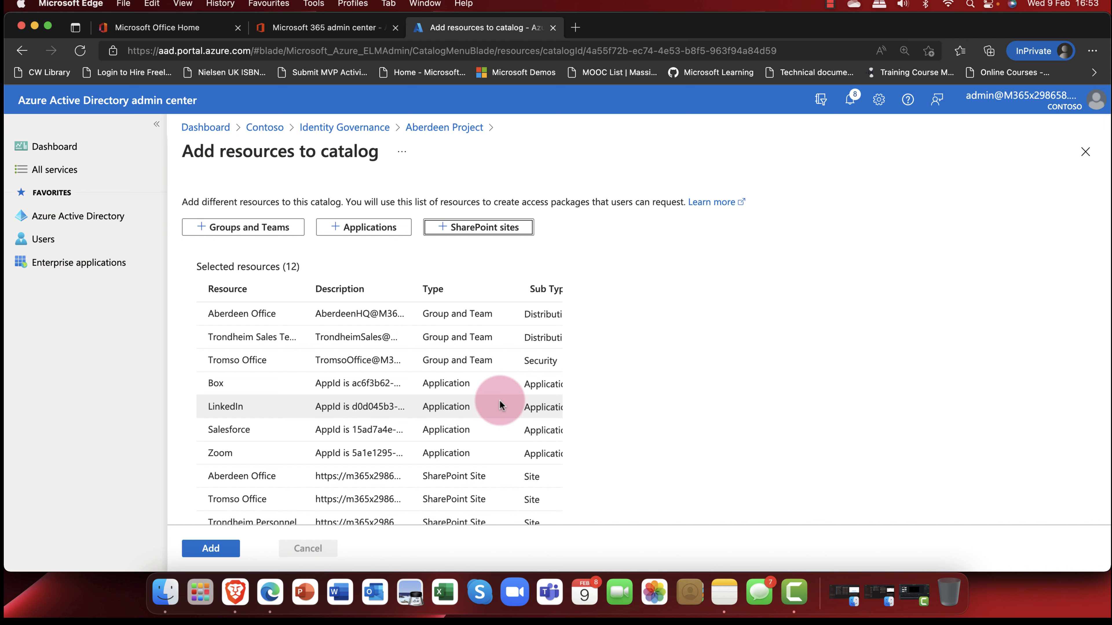
pyautogui.hscroll(-1, 500, 401)
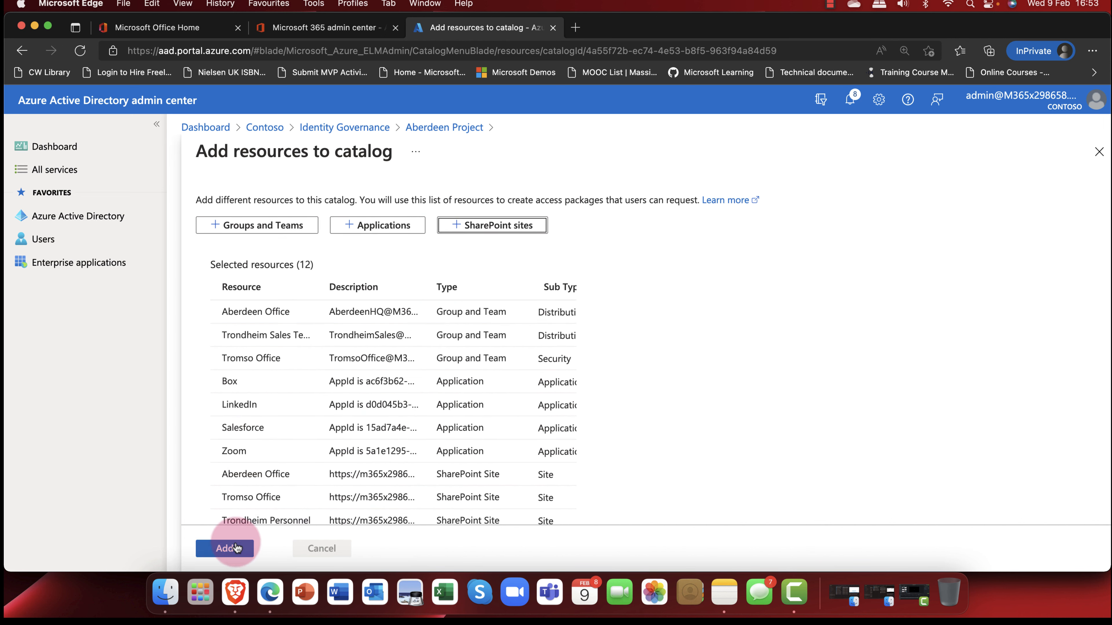
pyautogui.click(224, 549)
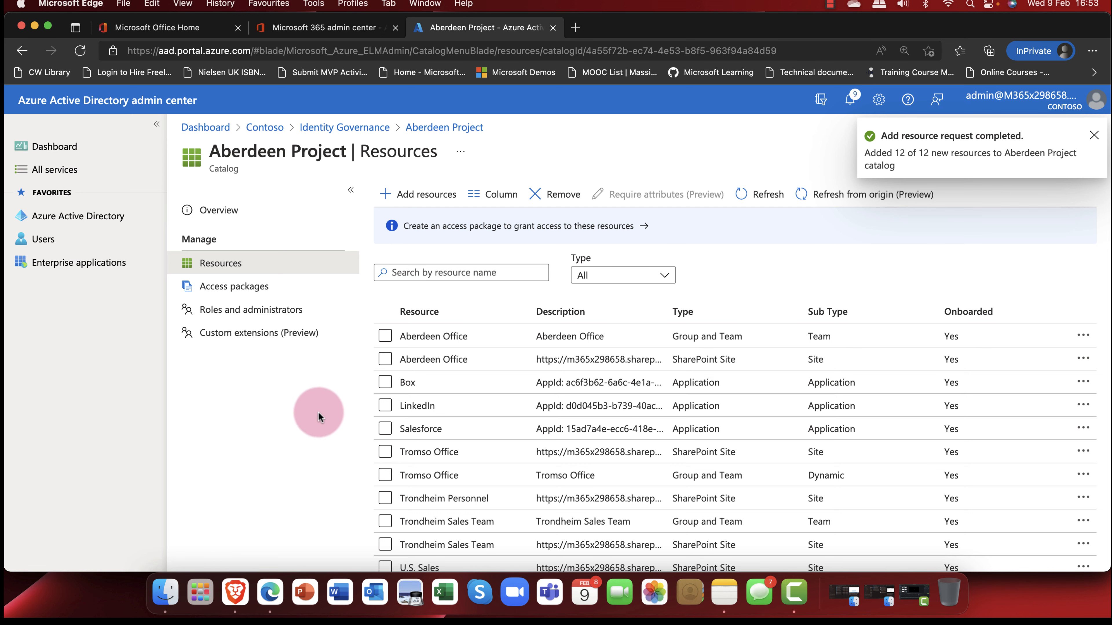
pyautogui.click(231, 292)
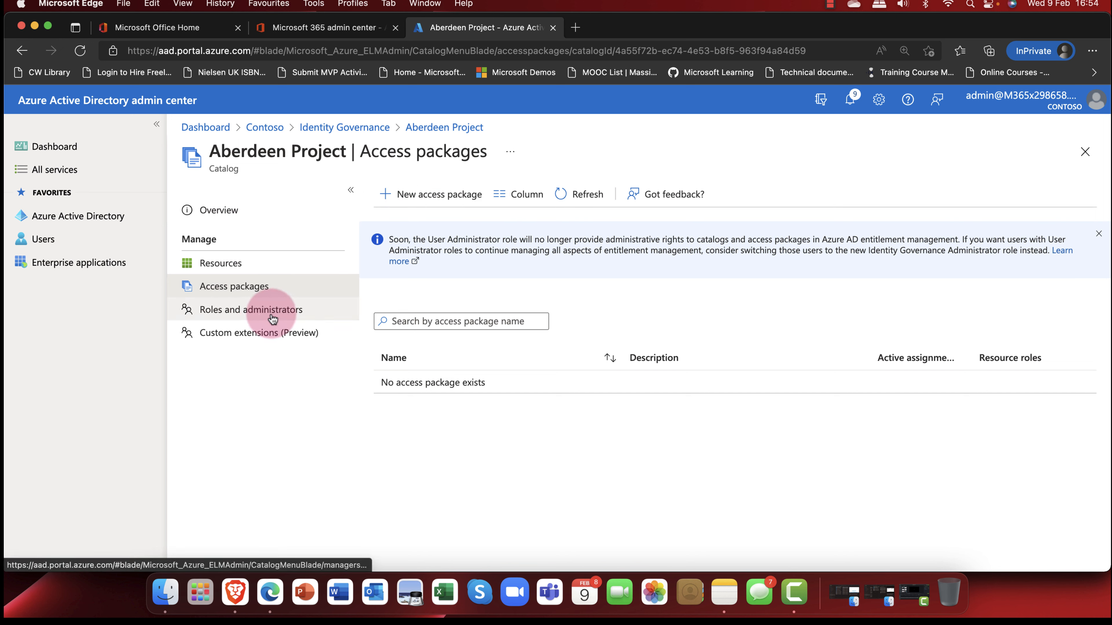
# From Identity Governance, start a new access package named "Aberdeen project" in the Aberdeen Project catalog and continue to its resource roles
pyautogui.click(344, 128)
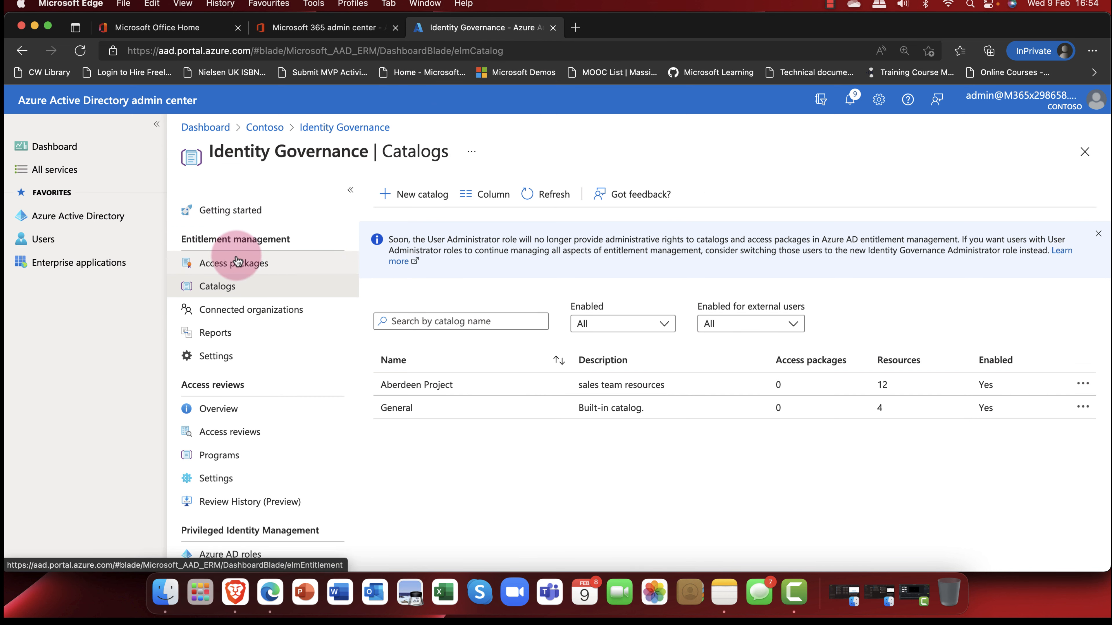
pyautogui.click(237, 262)
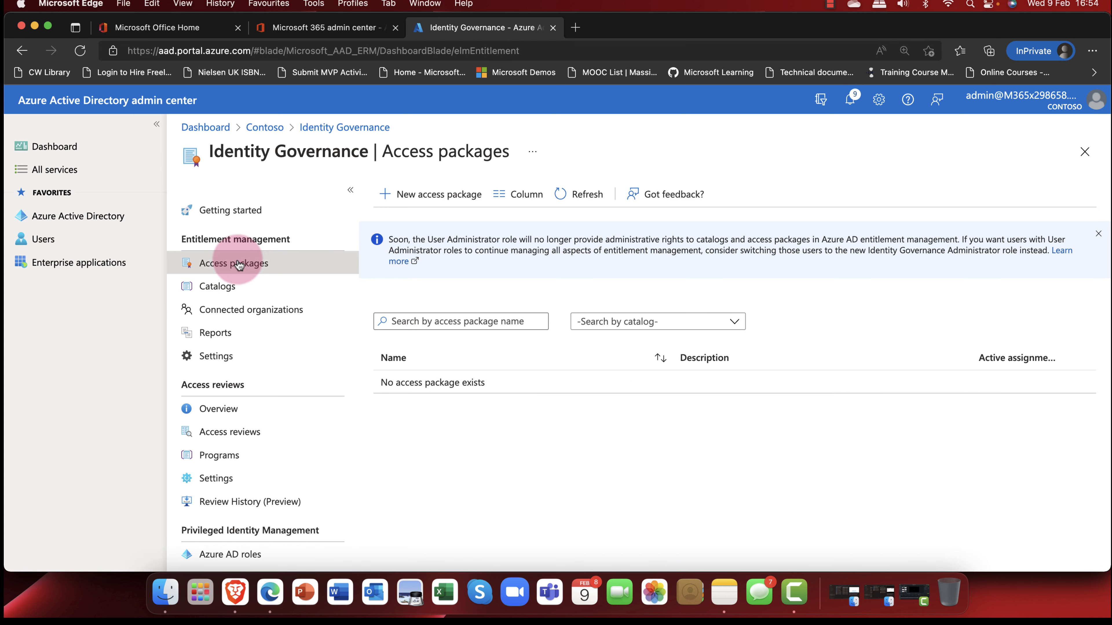
pyautogui.click(431, 194)
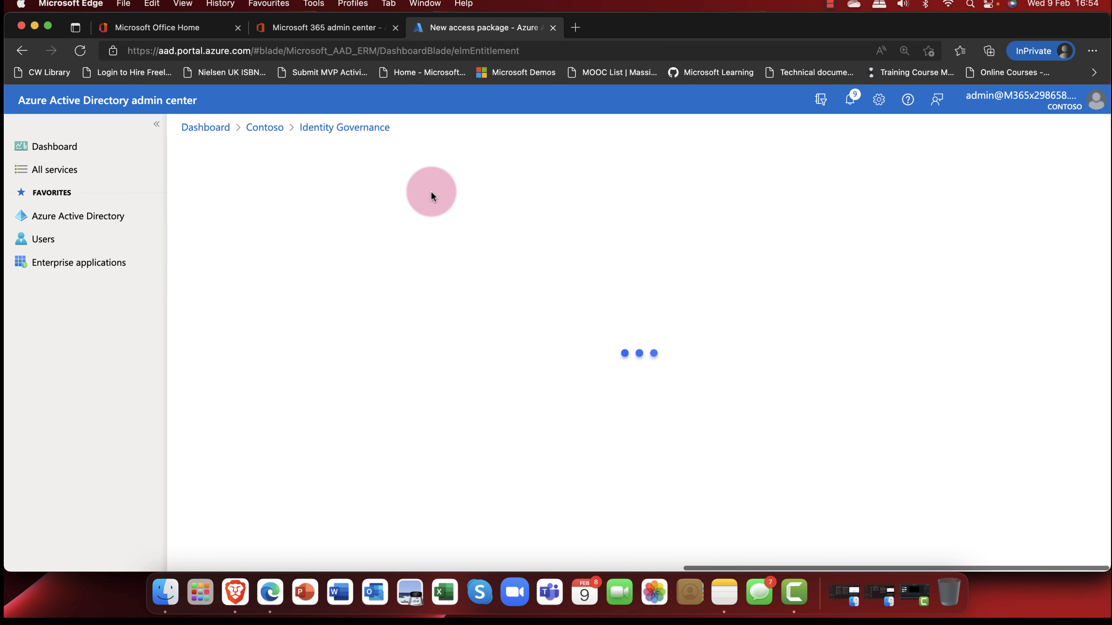
pyautogui.click(373, 287)
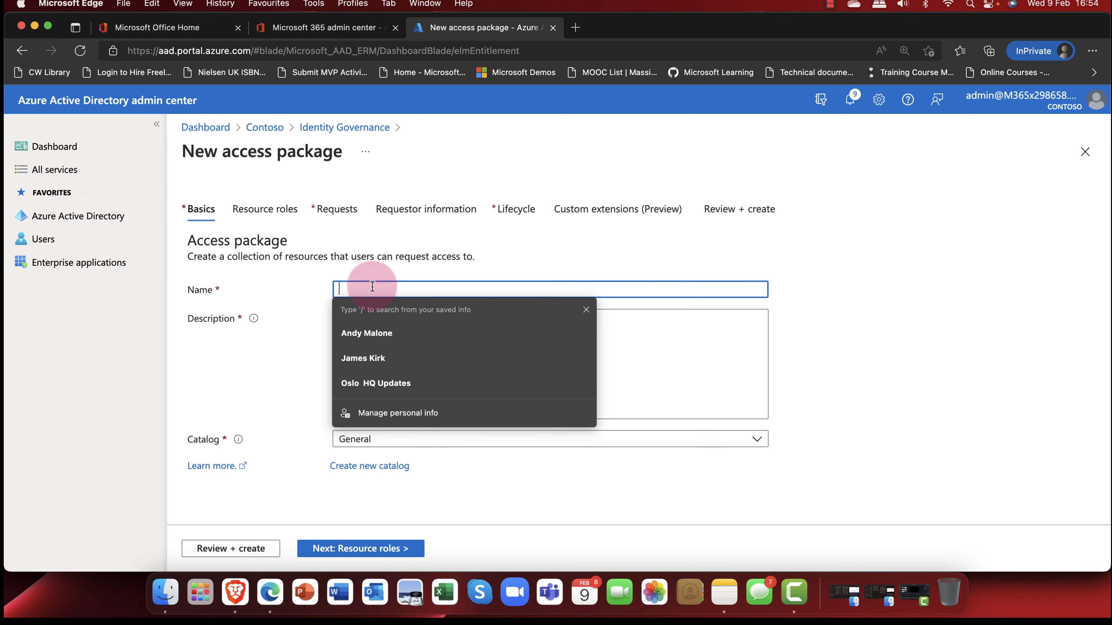
pyautogui.write('Aberdeen pro')
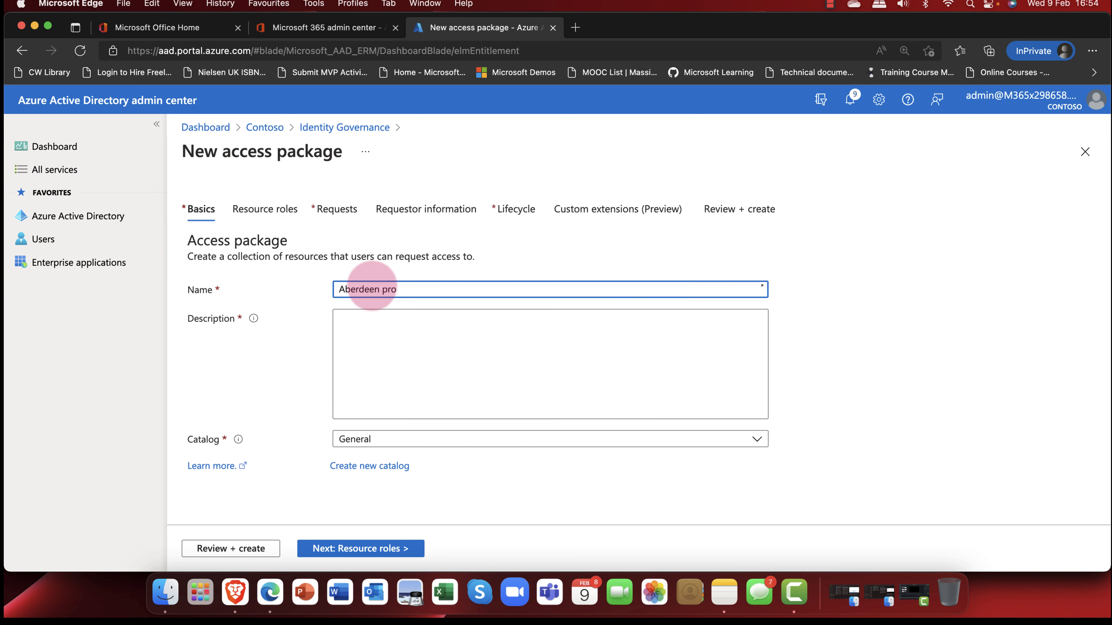
pyautogui.write('ject')
pyautogui.click(391, 363)
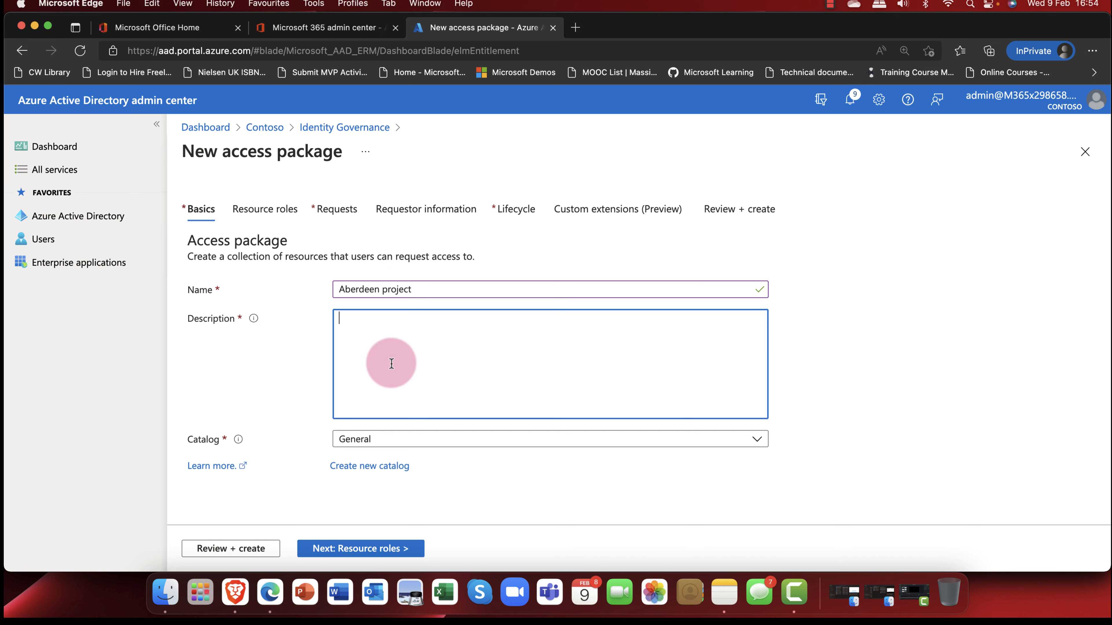
pyautogui.click(374, 441)
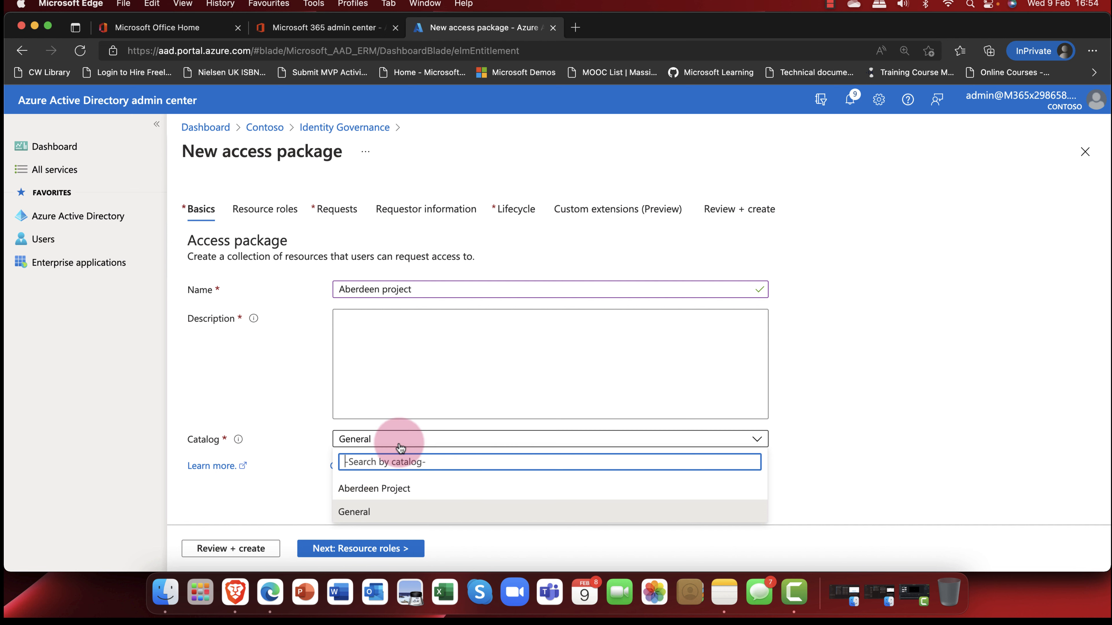
pyautogui.click(402, 488)
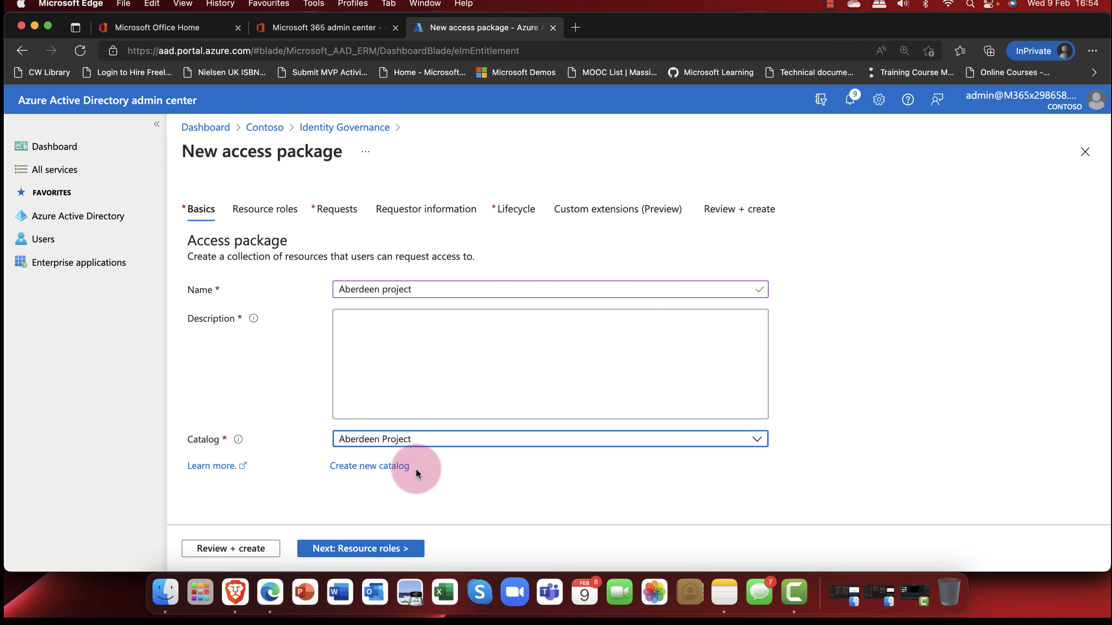
pyautogui.click(361, 553)
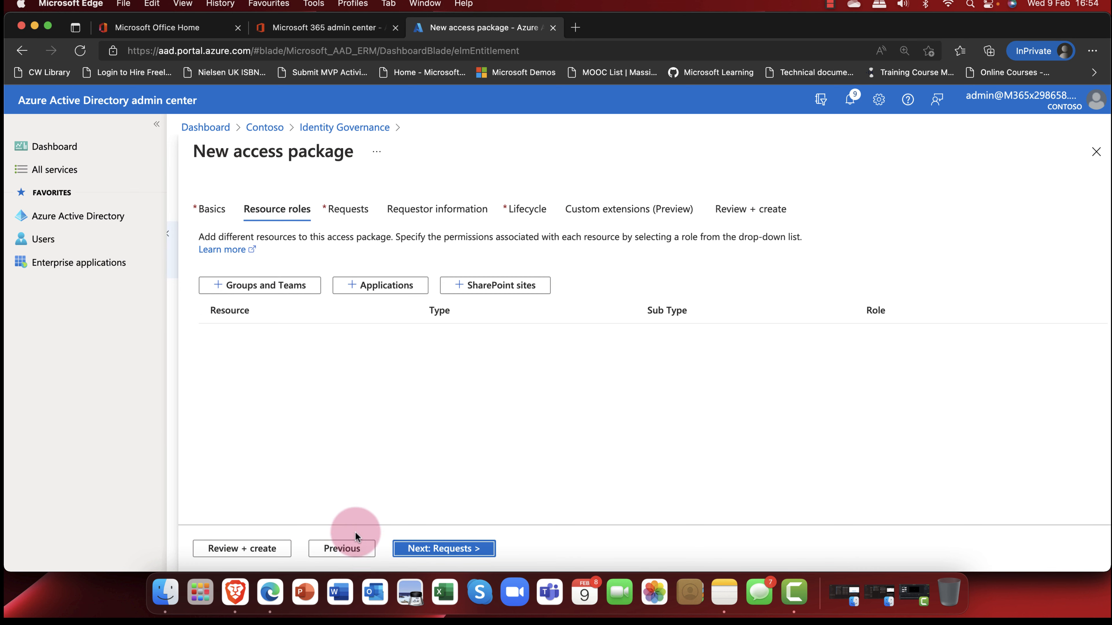
# Add the groups Aberdeen Office and Tromso Office as resources of the new access package
pyautogui.click(269, 294)
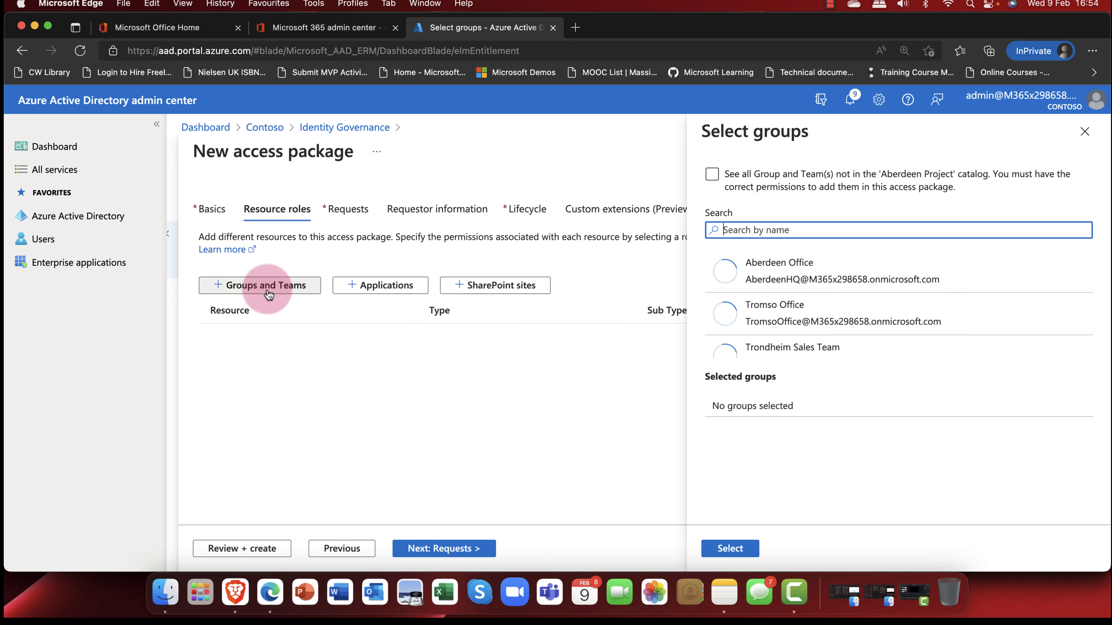
pyautogui.click(749, 273)
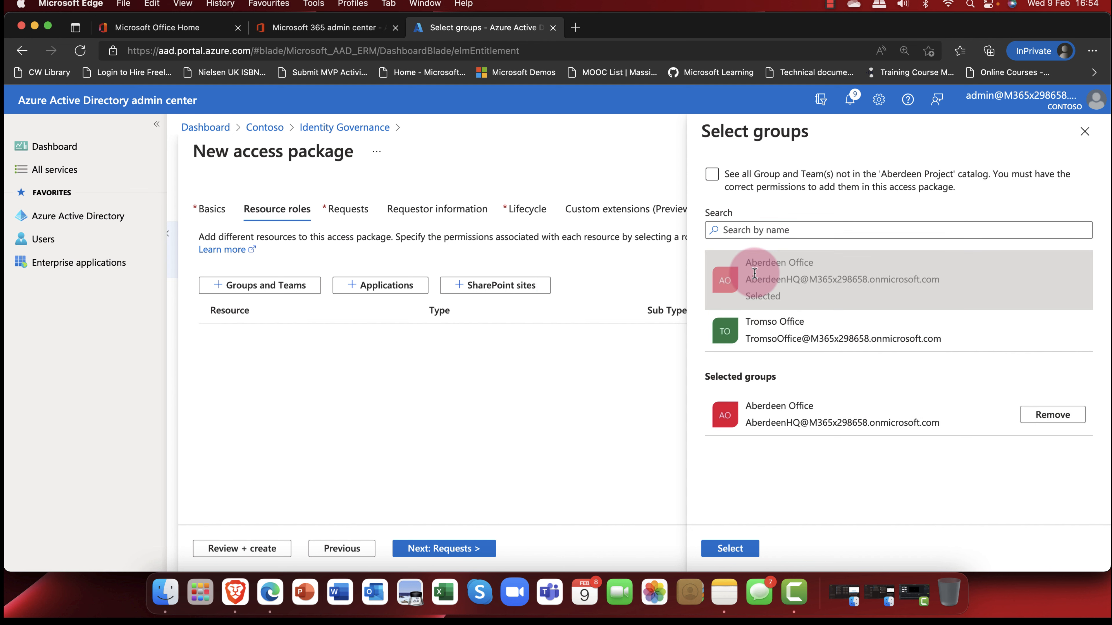
pyautogui.click(795, 326)
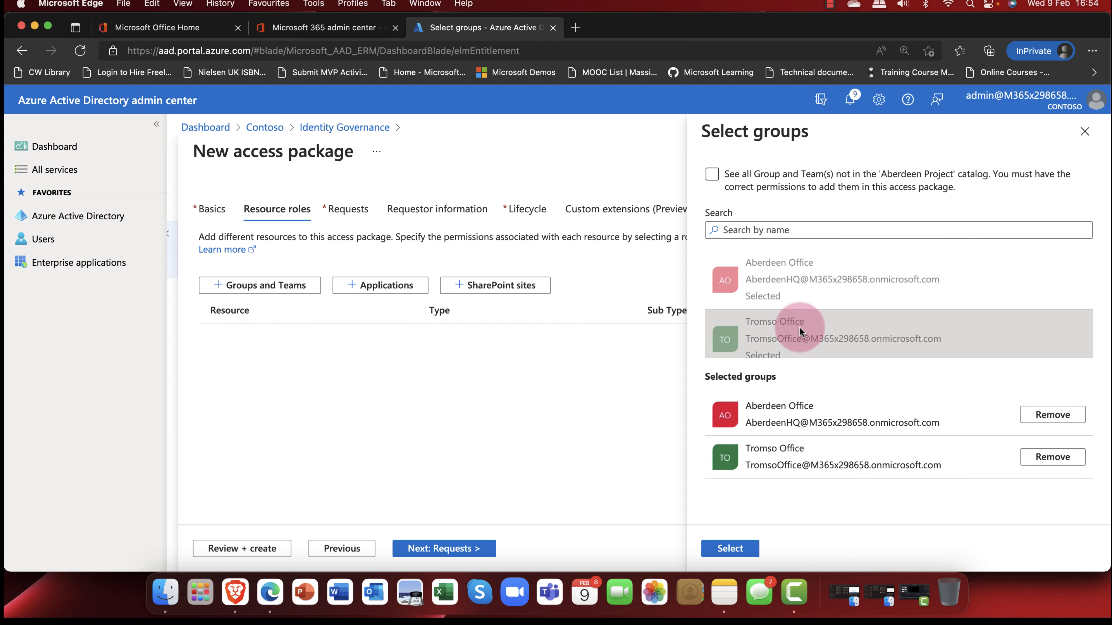
pyautogui.click(740, 550)
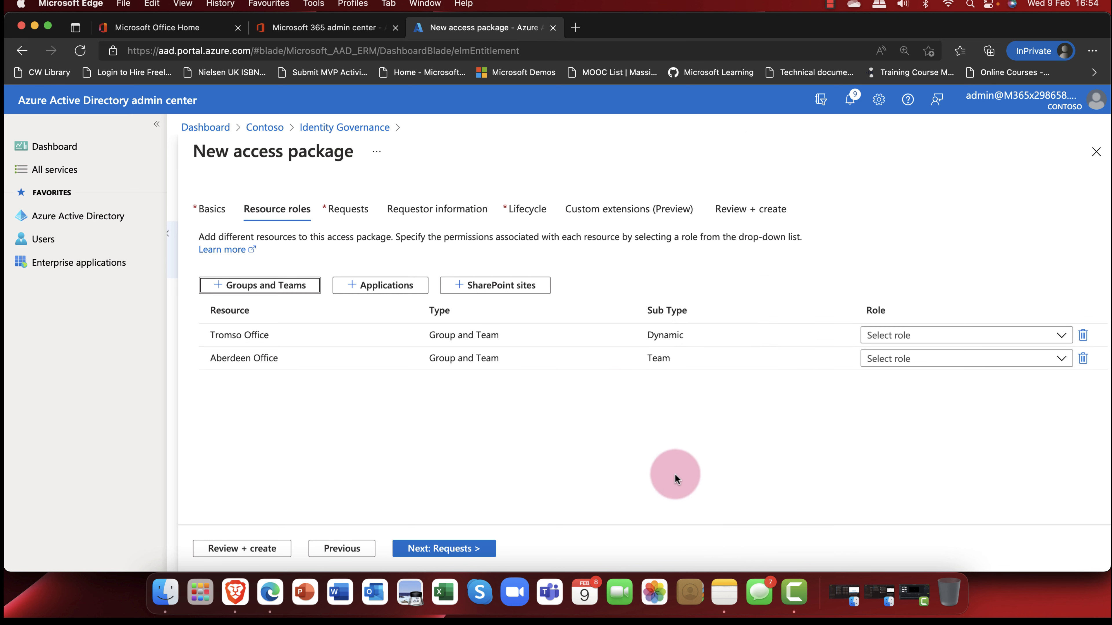
# Assign the Member role to the Aberdeen Office group and the Owner role to the Tromso Office group
pyautogui.click(1071, 341)
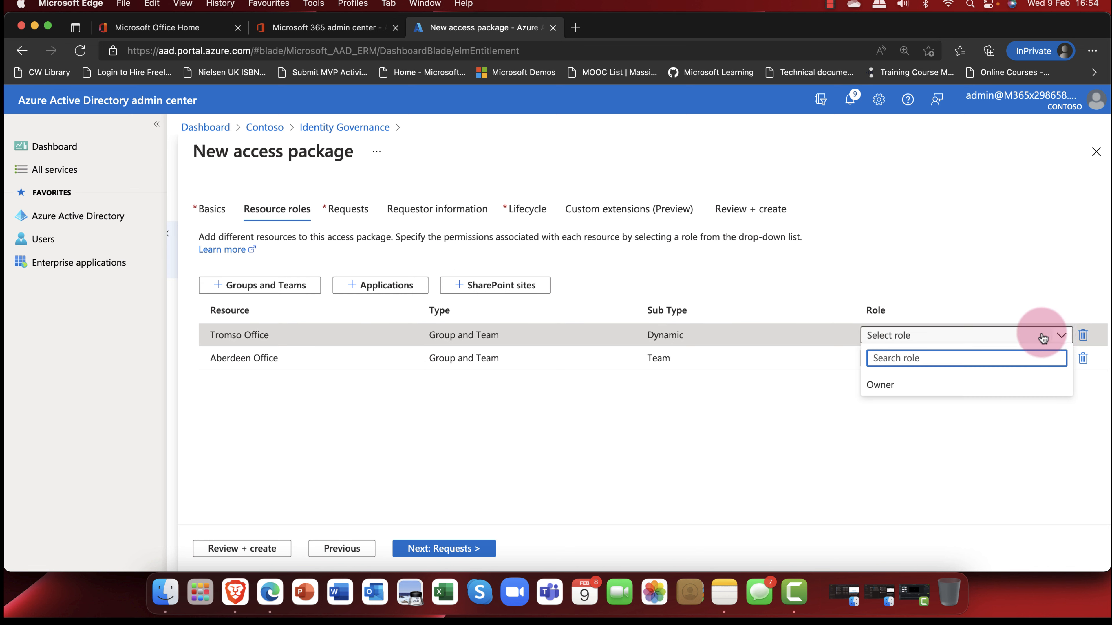
pyautogui.click(990, 366)
pyautogui.click(752, 376)
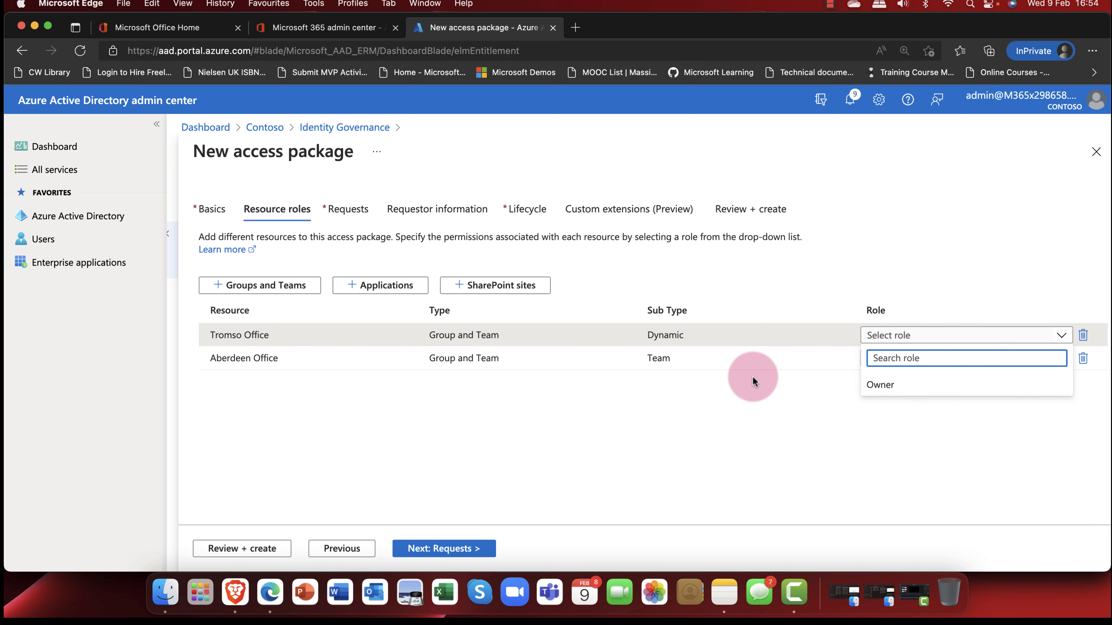
pyautogui.click(919, 359)
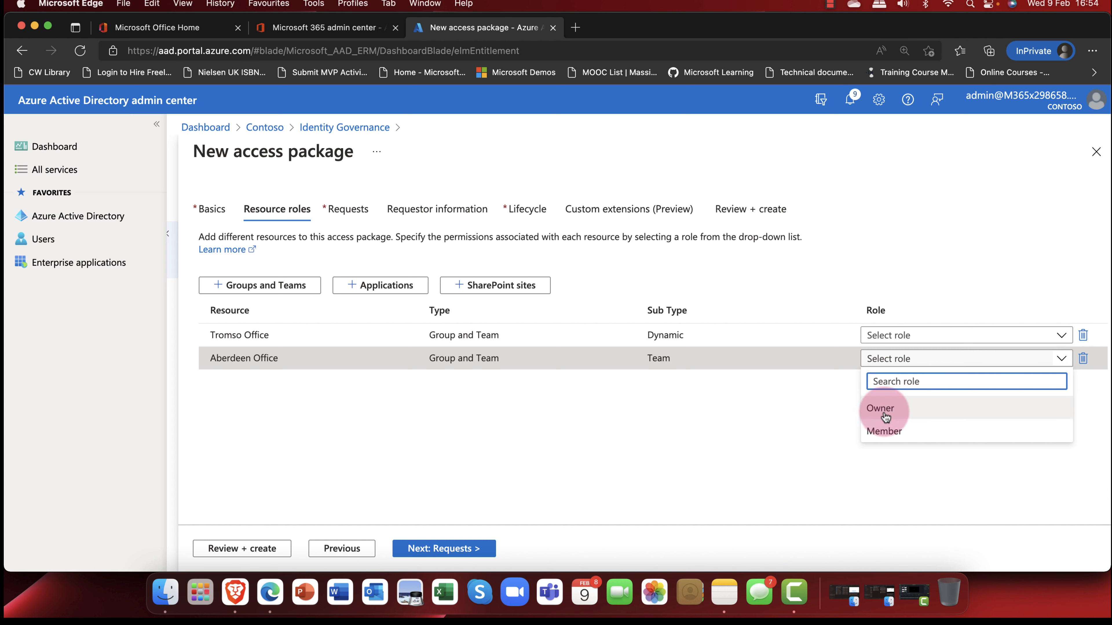
pyautogui.click(882, 433)
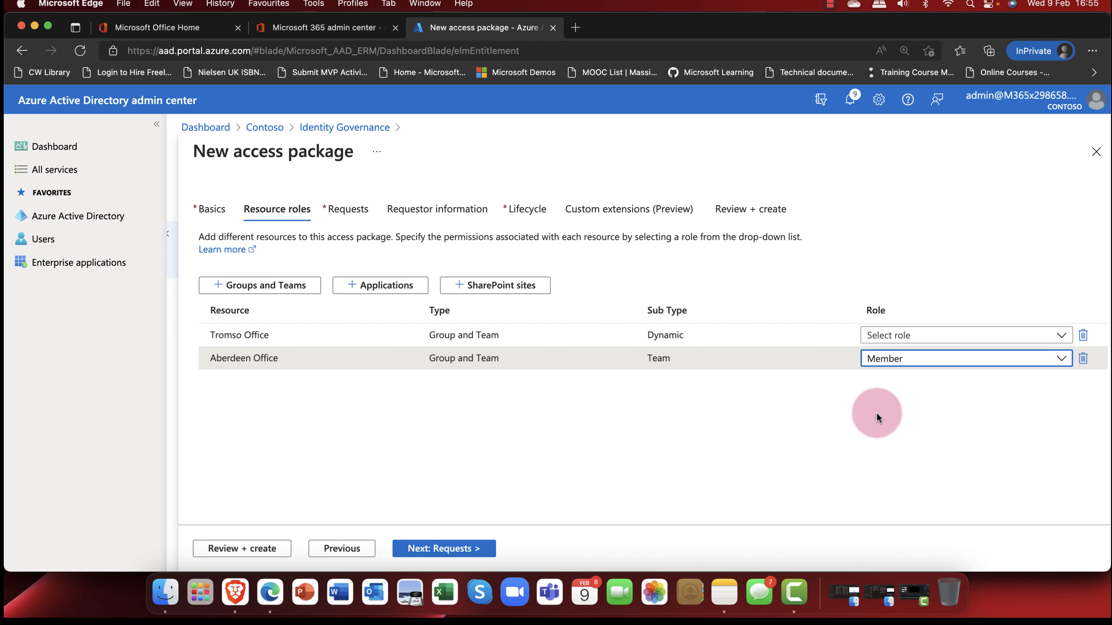
pyautogui.click(924, 335)
pyautogui.click(881, 384)
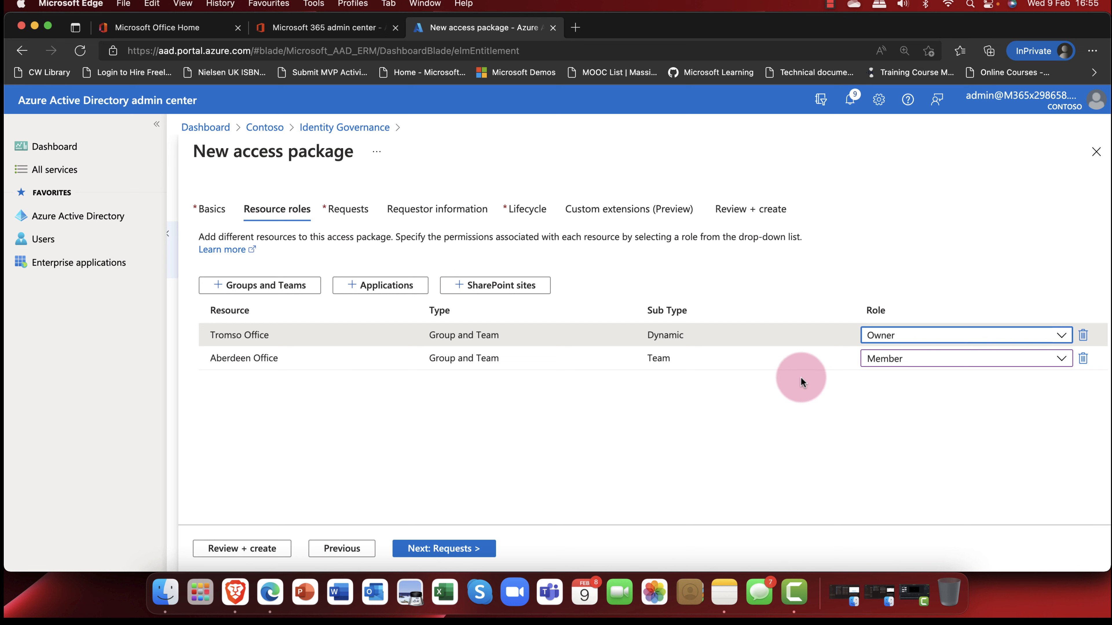
# Add the applications LinkedIn, Zoom and Salesforce as resources of the access package
pyautogui.click(379, 292)
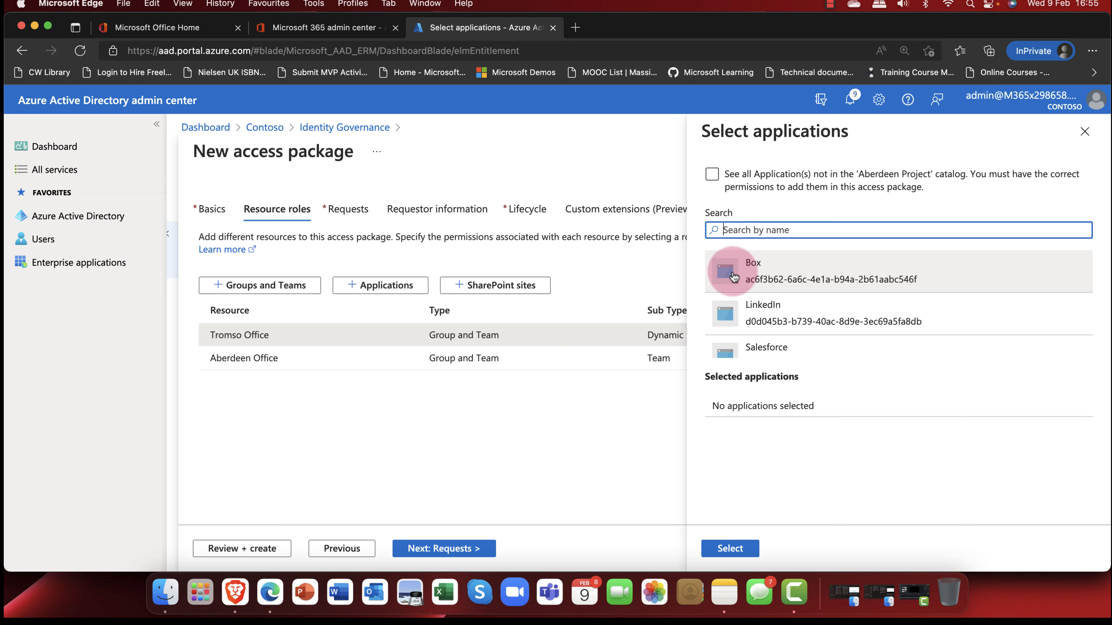
pyautogui.click(757, 322)
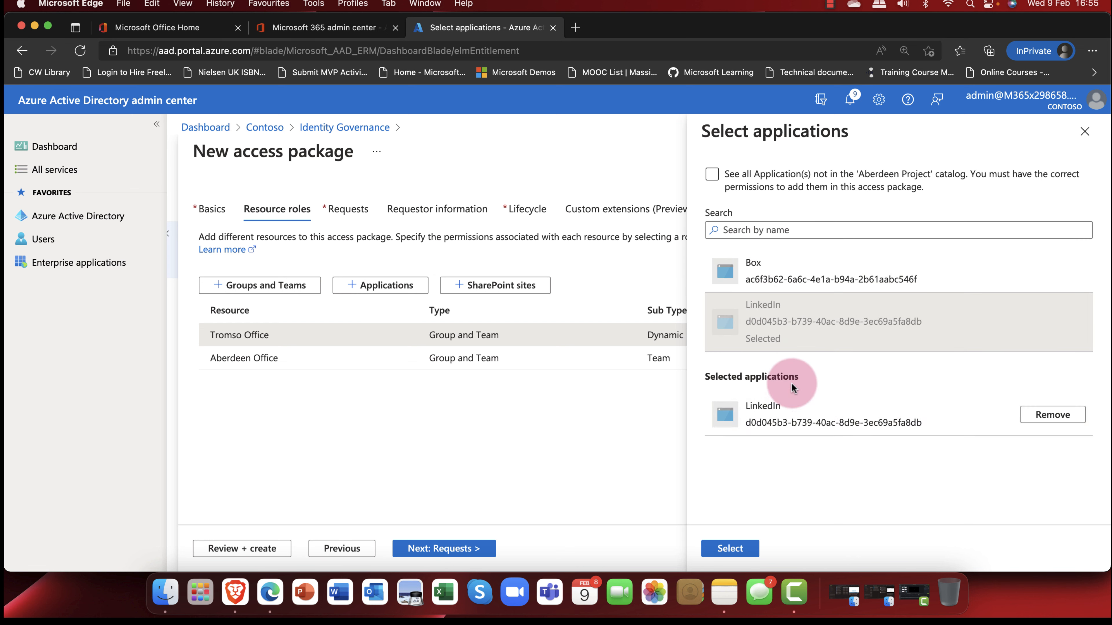
pyautogui.scroll(-2, 784, 332)
pyautogui.click(762, 338)
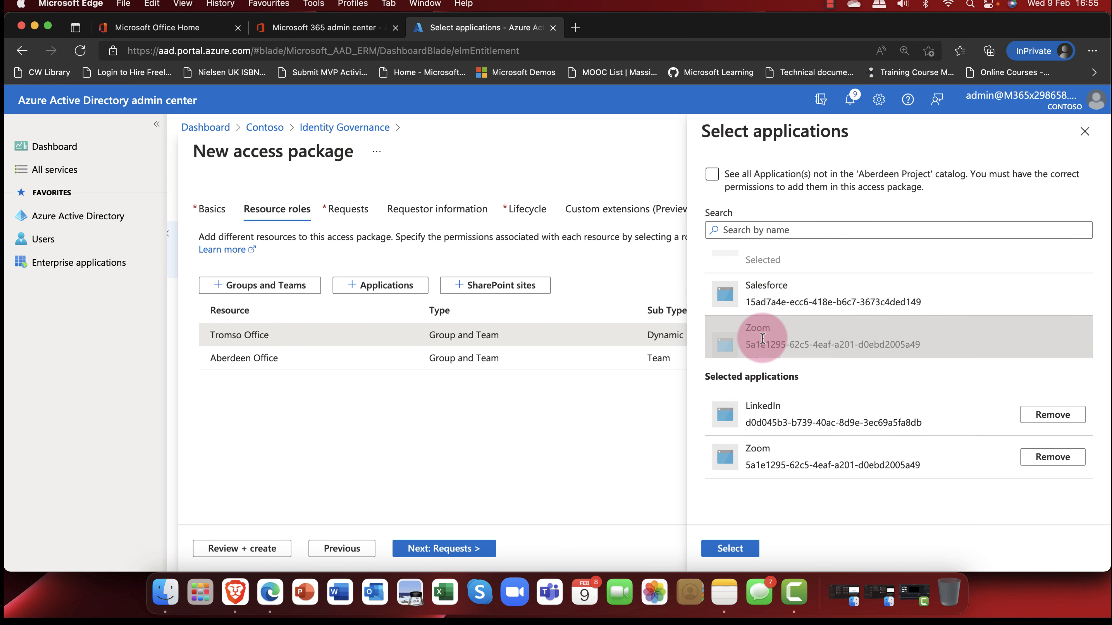
pyautogui.click(761, 292)
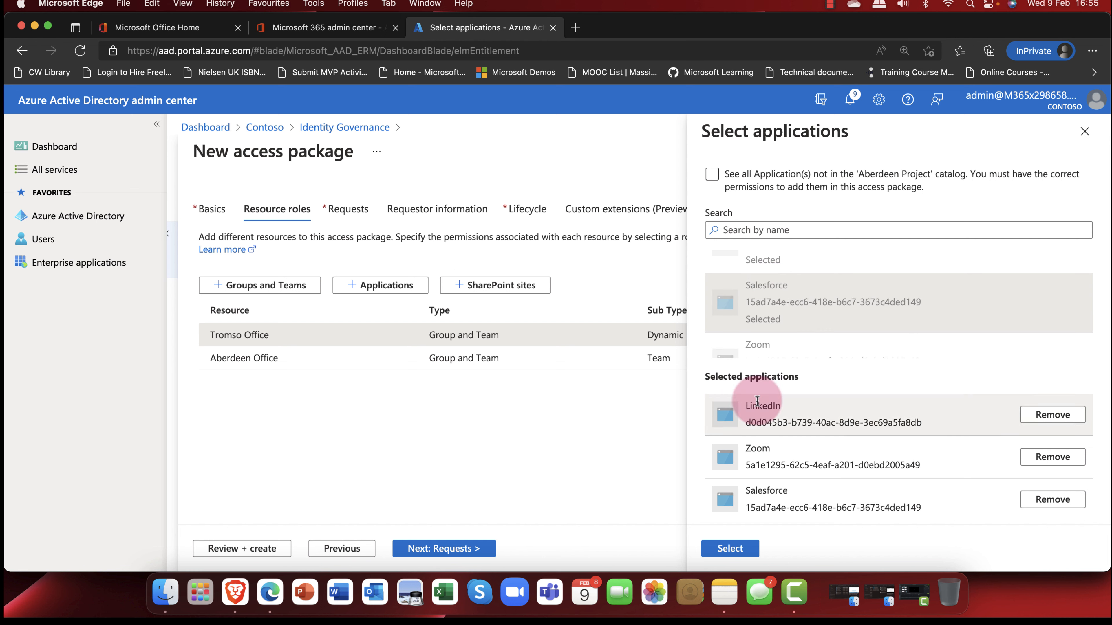
pyautogui.click(746, 543)
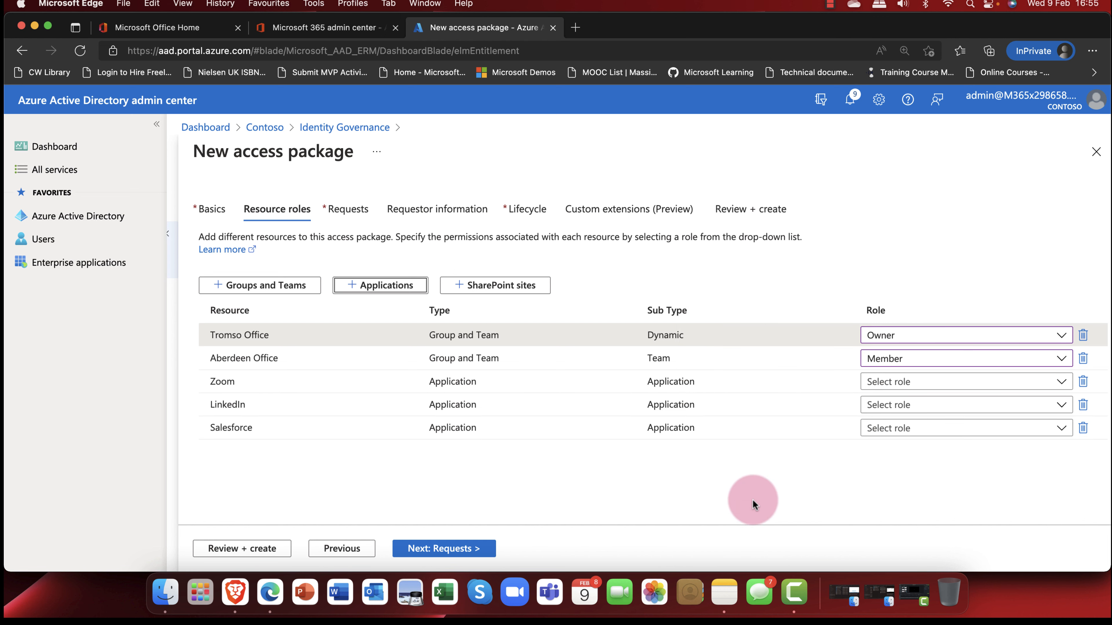
# Assign the msiam_access role to the Zoom, LinkedIn and Salesforce applications
pyautogui.click(933, 388)
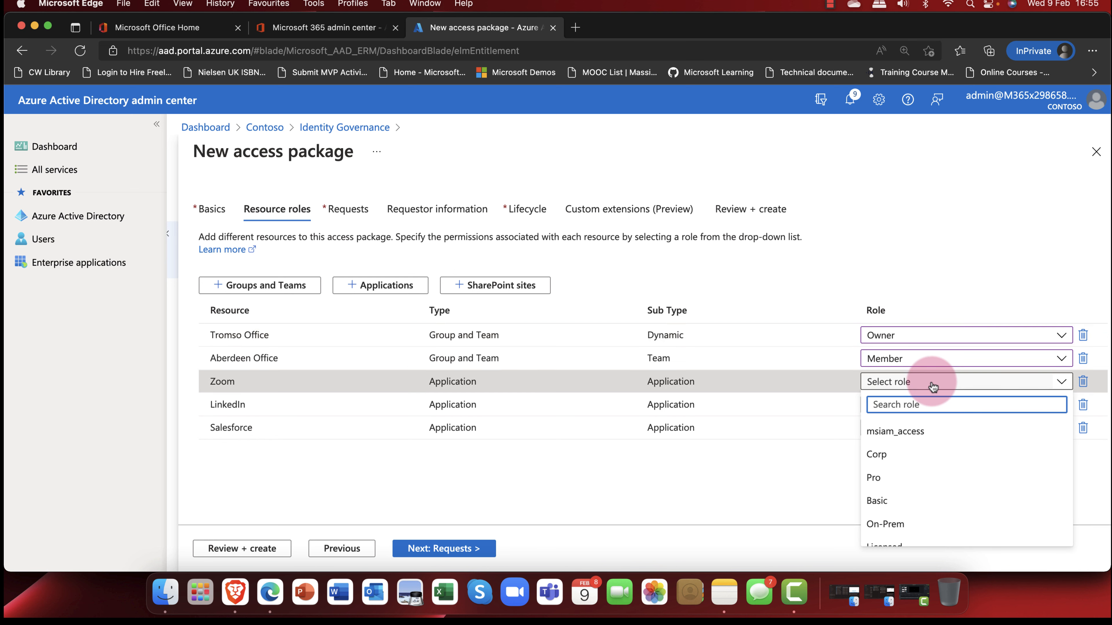
pyautogui.click(913, 432)
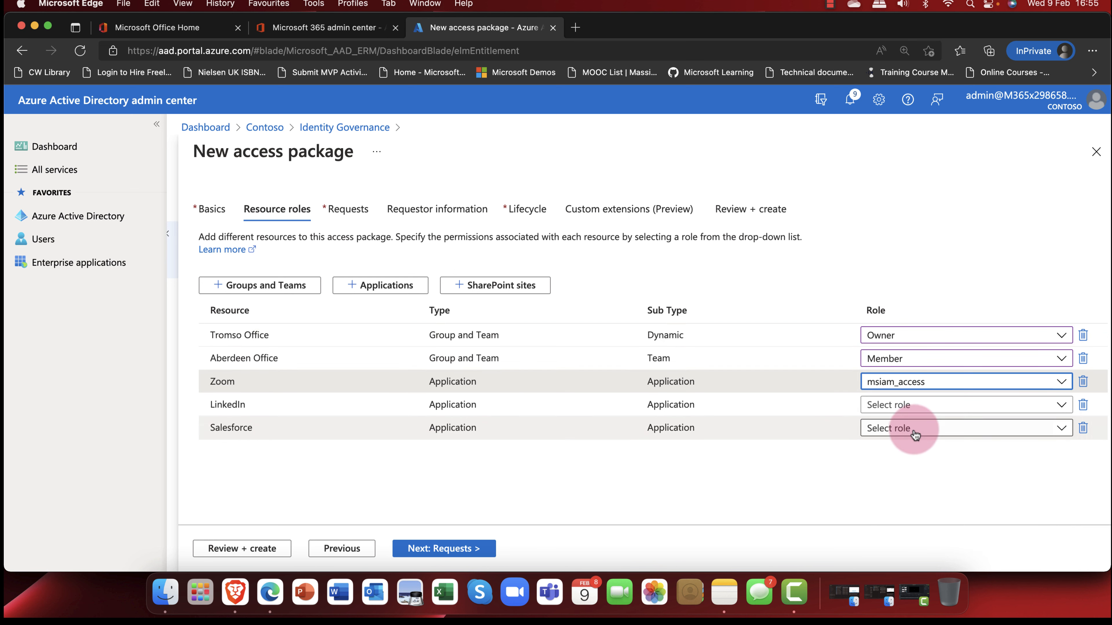
pyautogui.click(914, 411)
pyautogui.click(900, 458)
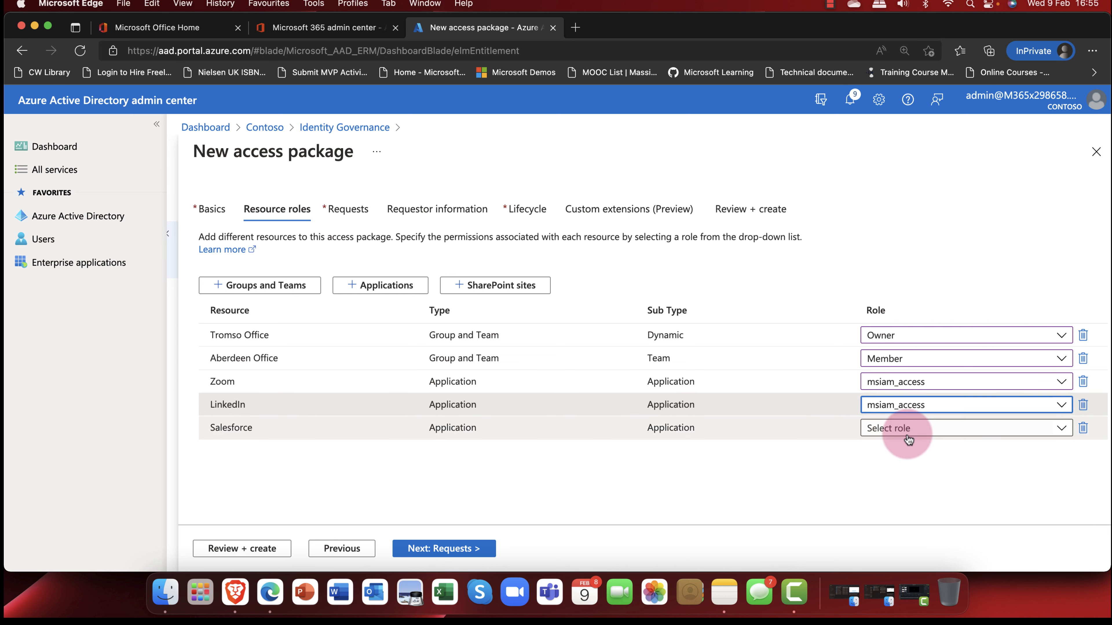
pyautogui.click(908, 433)
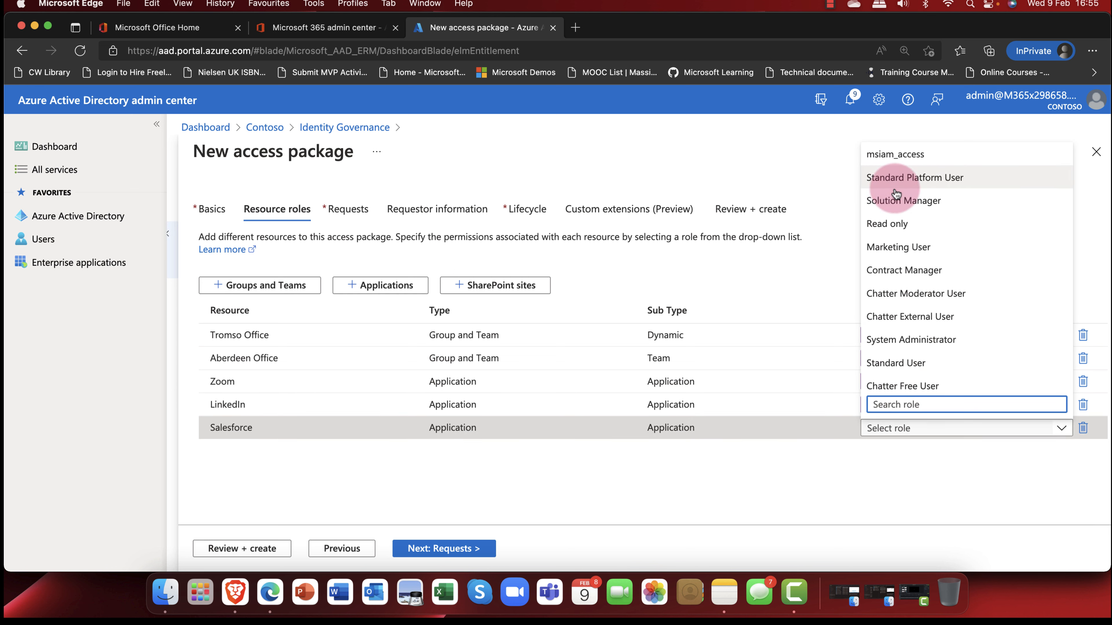
pyautogui.click(895, 160)
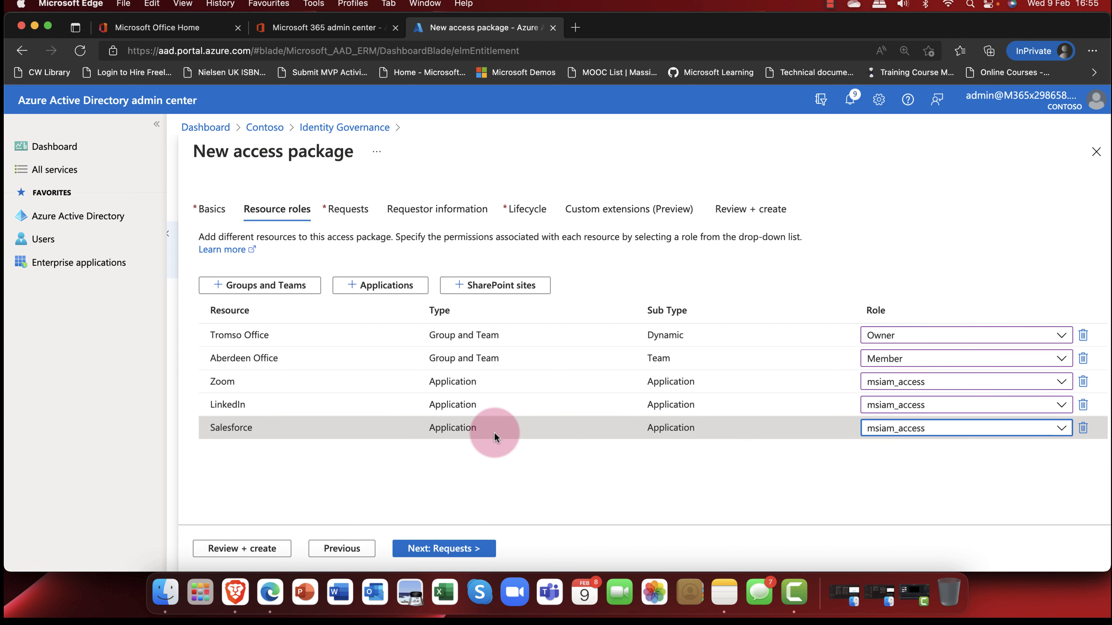
# Add the SharePoint sites Aberdeen Office and Trondheim Personnel as resources of the access package
pyautogui.click(516, 289)
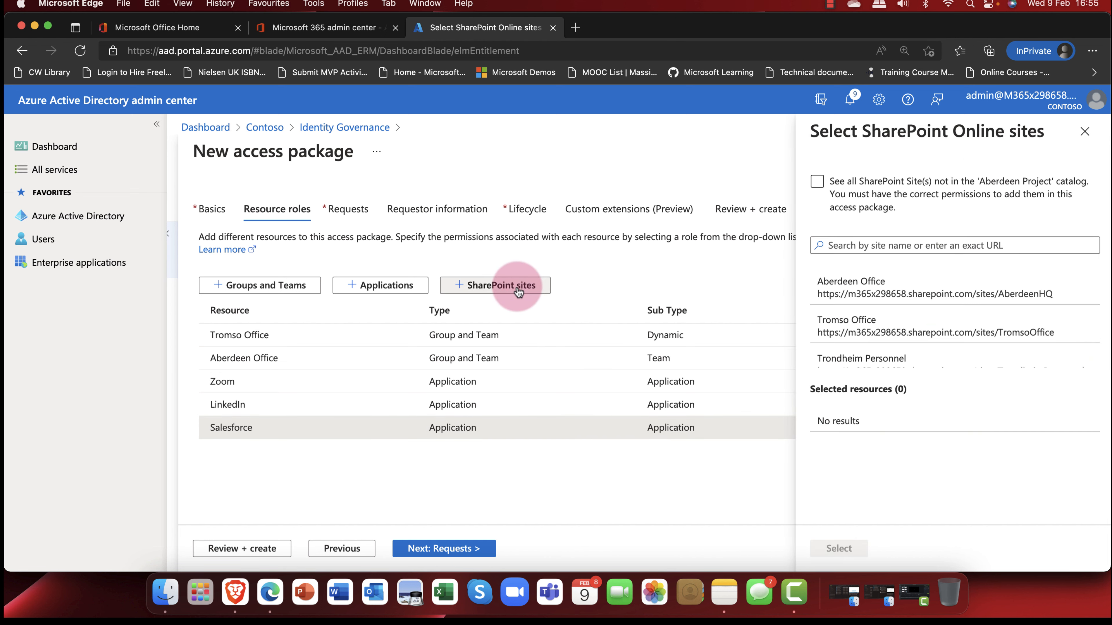
pyautogui.click(882, 284)
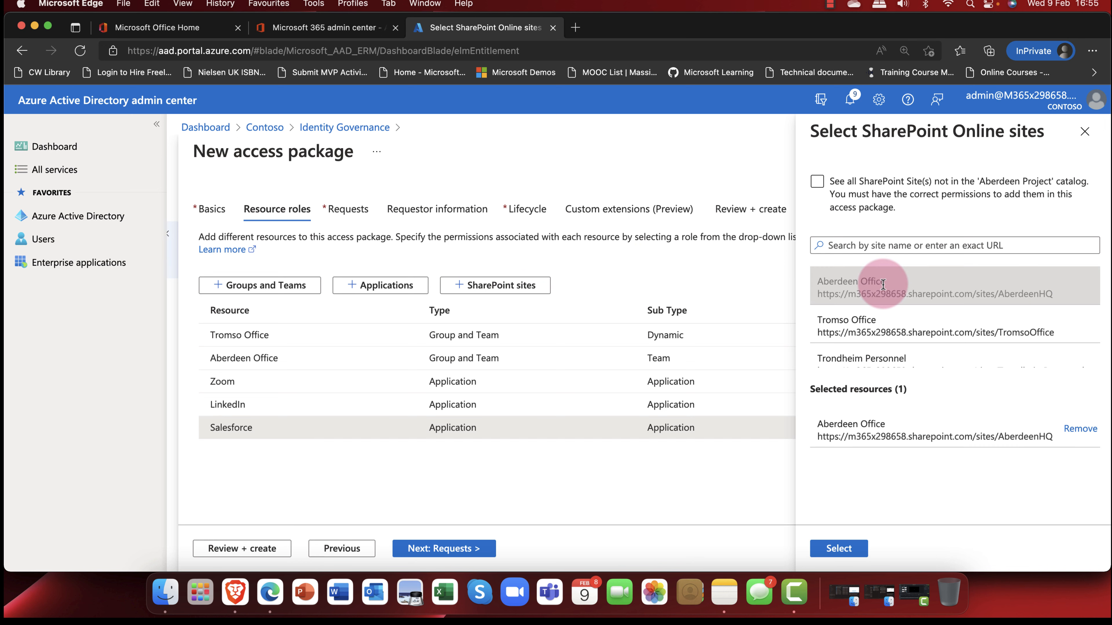
pyautogui.click(871, 360)
pyautogui.click(838, 548)
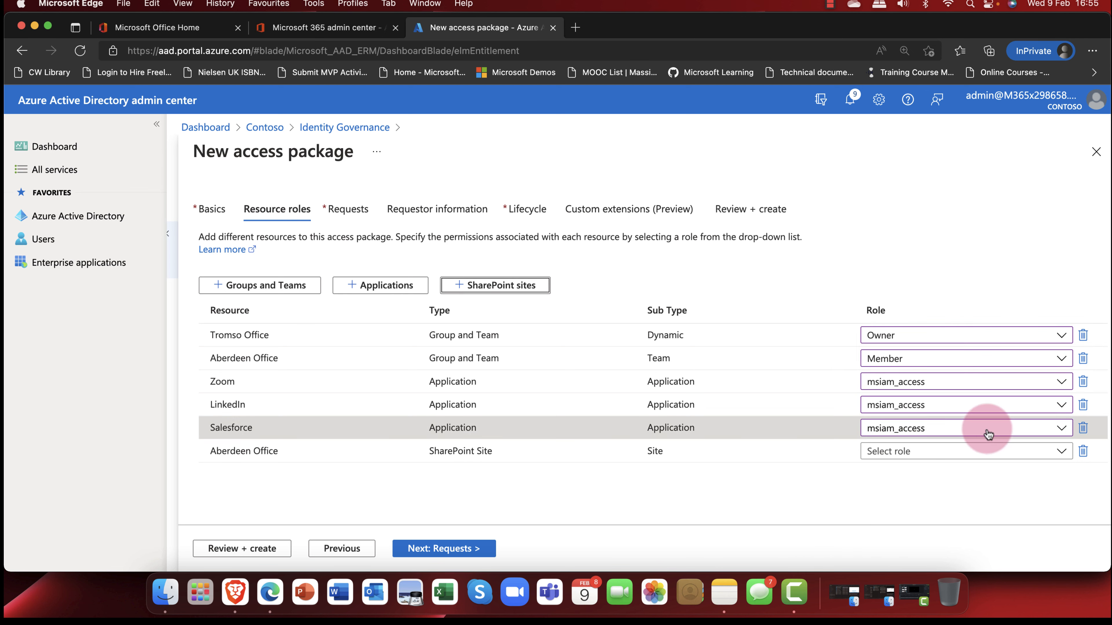
# Assign the Aberdeen Office Visitors and Trondheim Personnel Visitors roles to their respective SharePoint sites
pyautogui.click(962, 455)
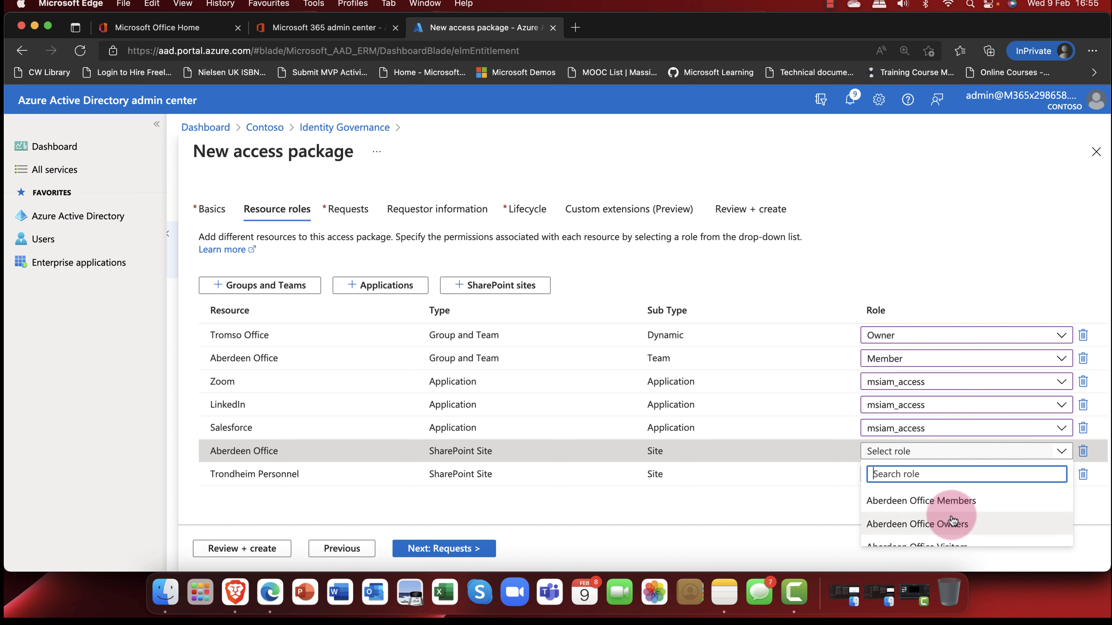
pyautogui.scroll(-1, 956, 521)
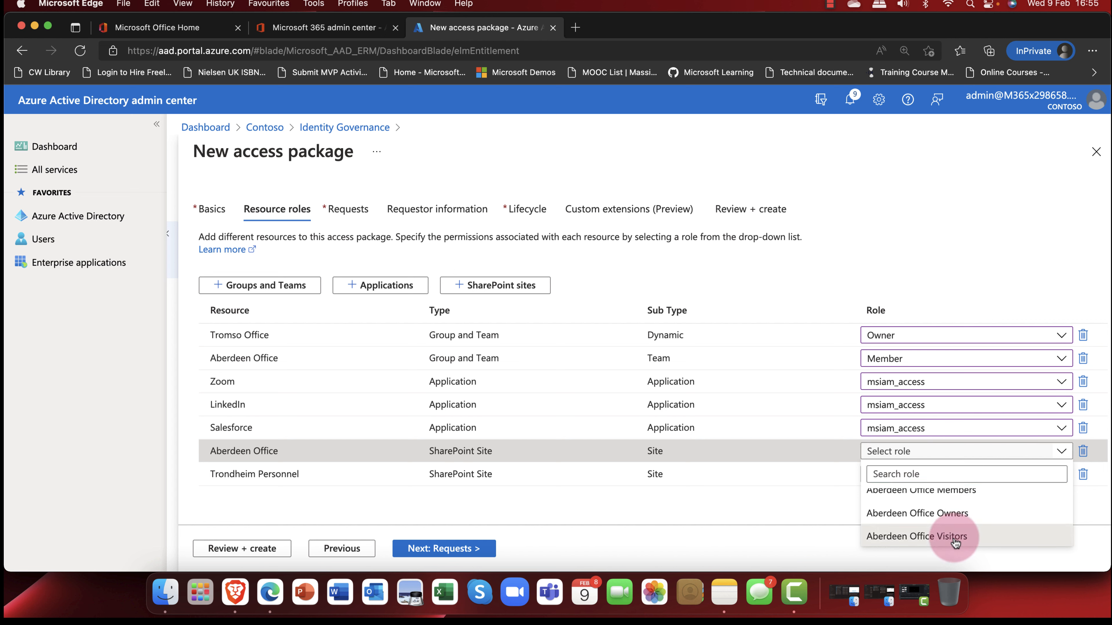
pyautogui.click(954, 539)
pyautogui.click(961, 476)
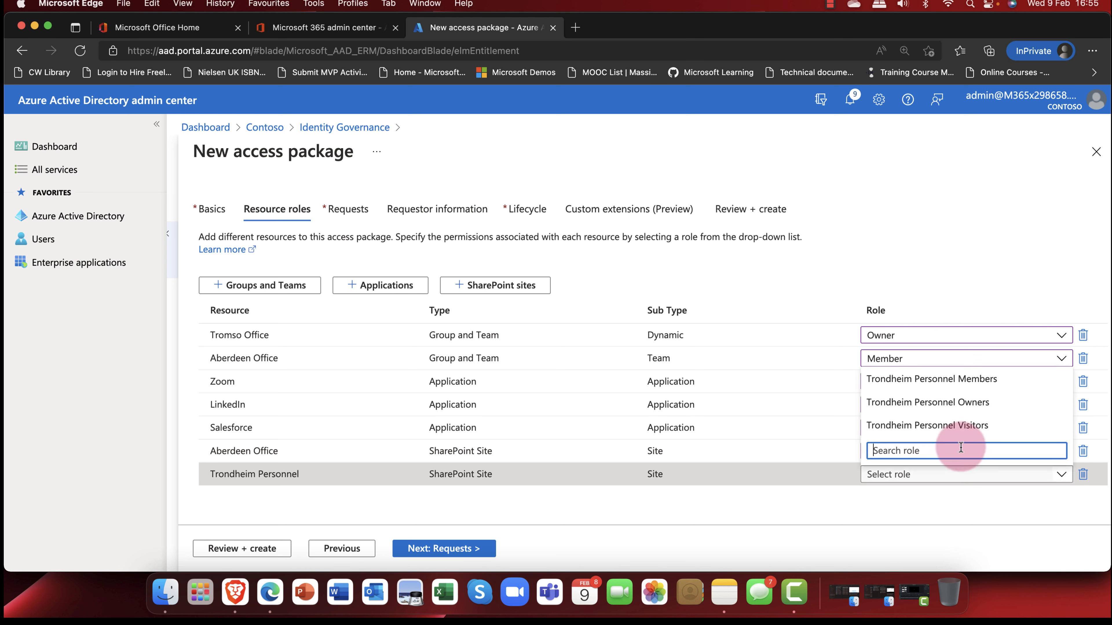
pyautogui.click(955, 429)
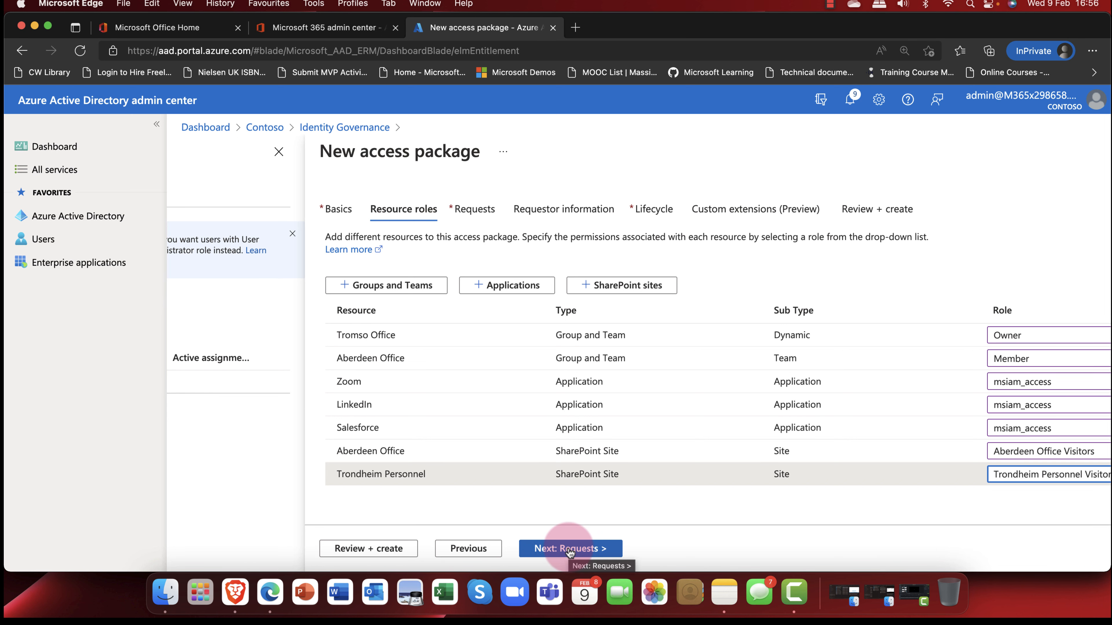
# Continue to the request policy and allow access requests for users not in your directory
pyautogui.click(569, 550)
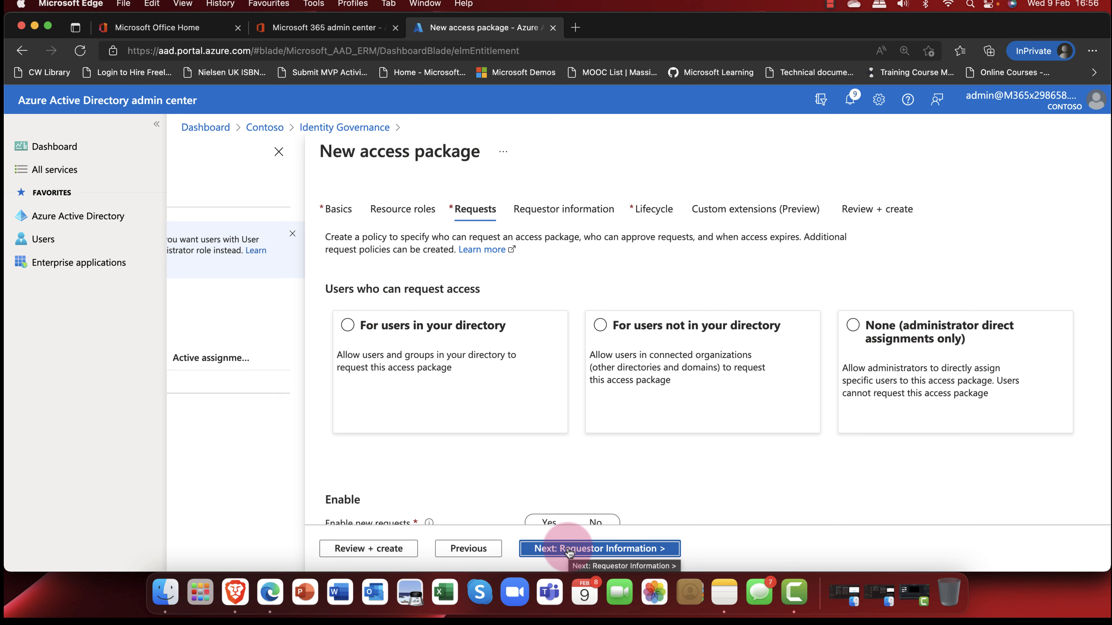
pyautogui.click(418, 335)
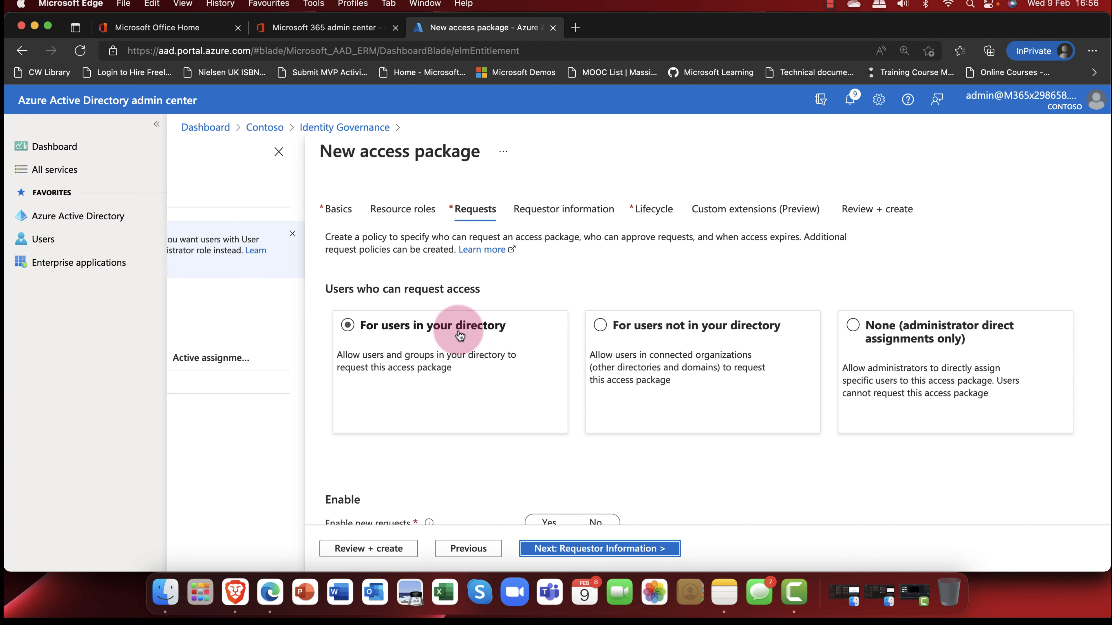
pyautogui.click(611, 328)
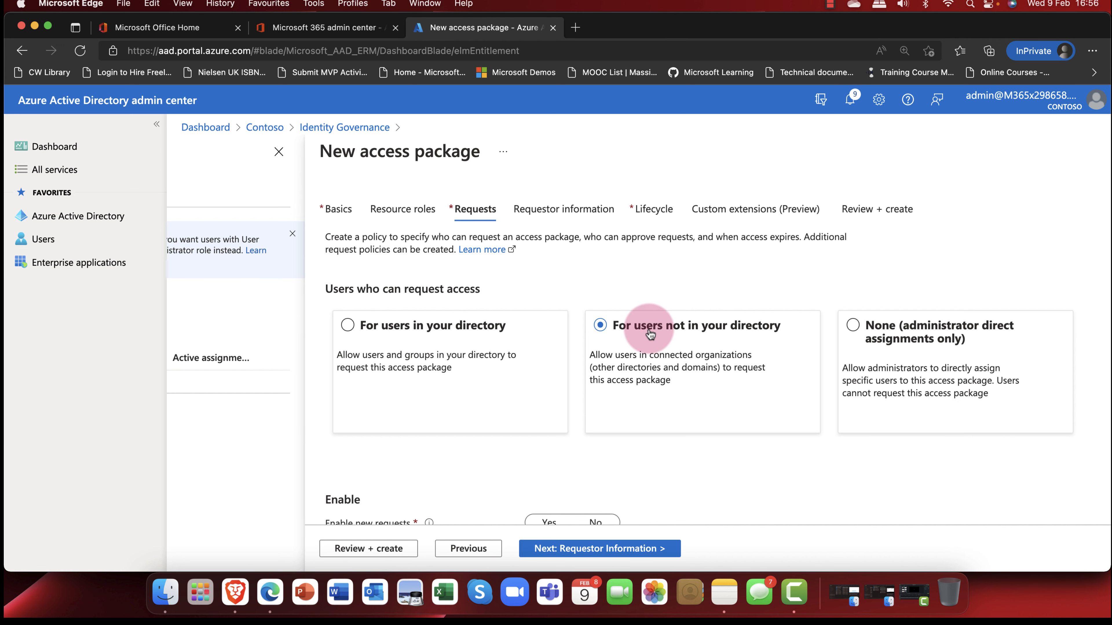
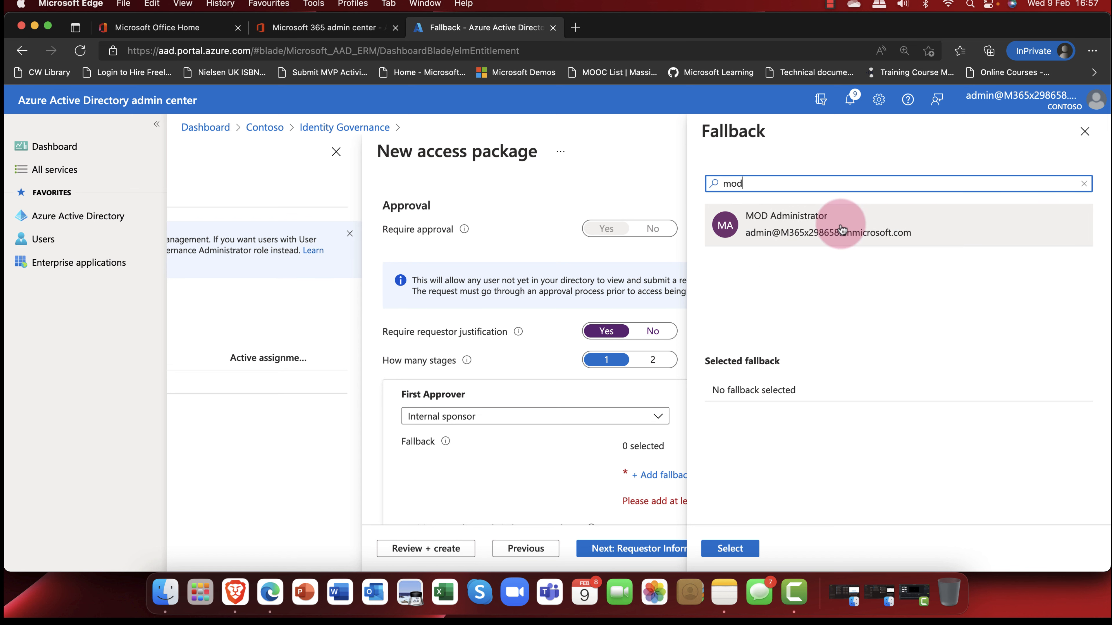
# Add MOD Administrator as the fallback for the first approver and review the approval settings
pyautogui.click(841, 228)
pyautogui.click(738, 549)
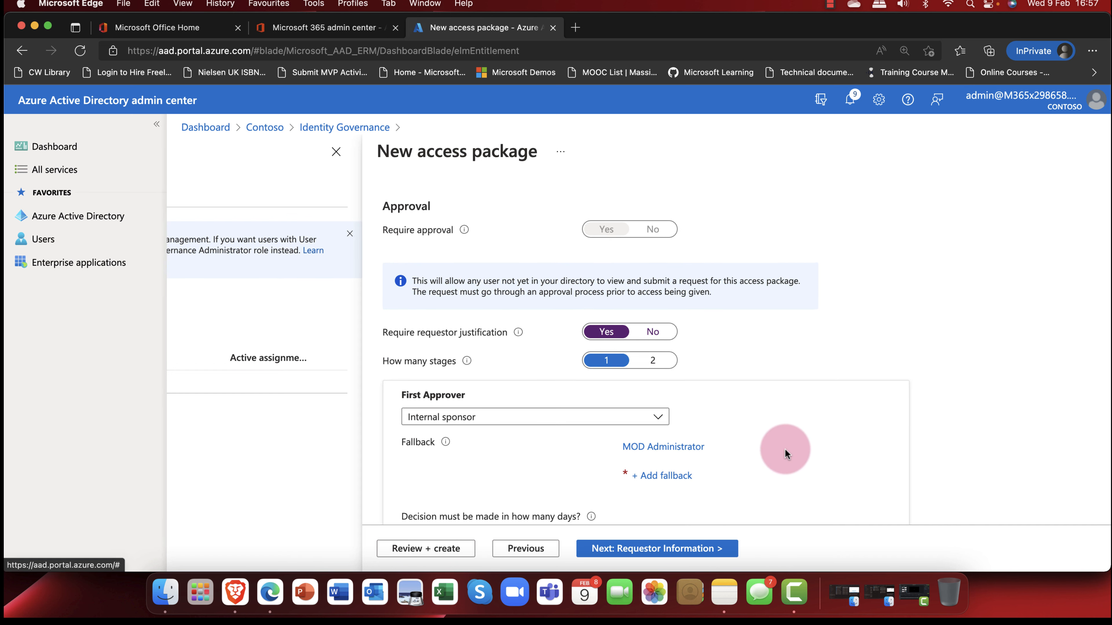
pyautogui.scroll(3, 784, 450)
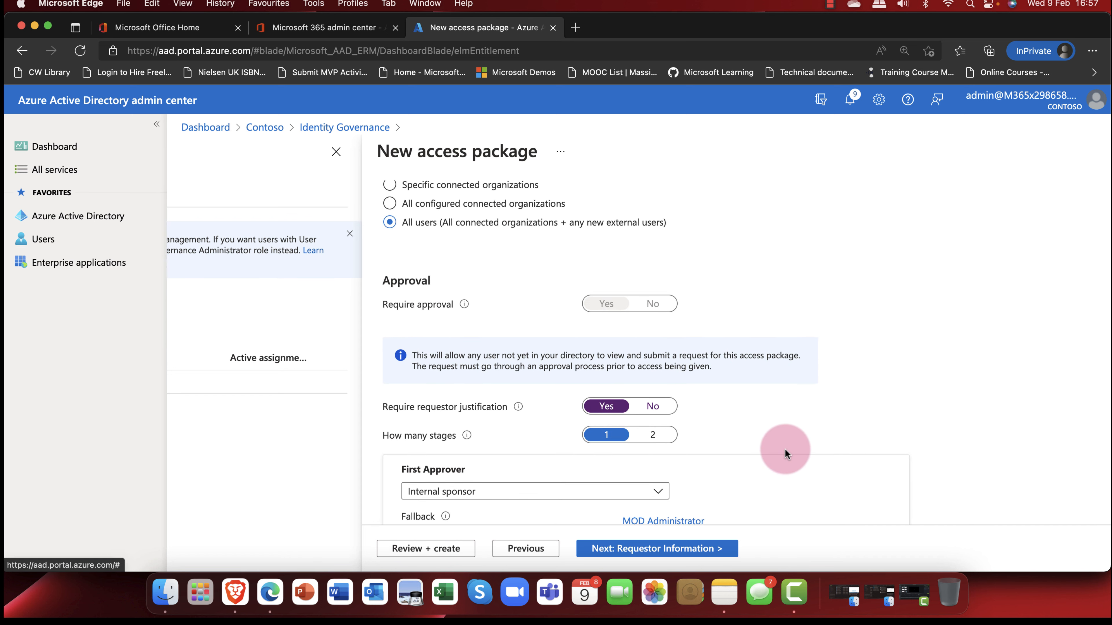
# Set the first approver's decision deadline to 3 days
pyautogui.scroll(-5, 785, 449)
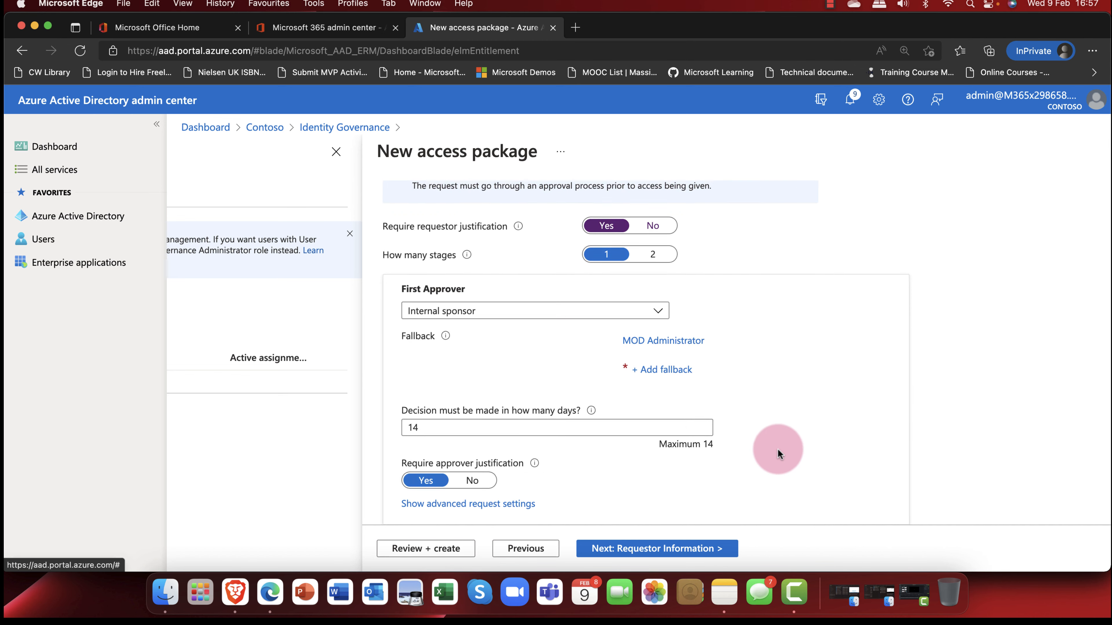
pyautogui.moveTo(426, 426); pyautogui.dragTo(395, 425)
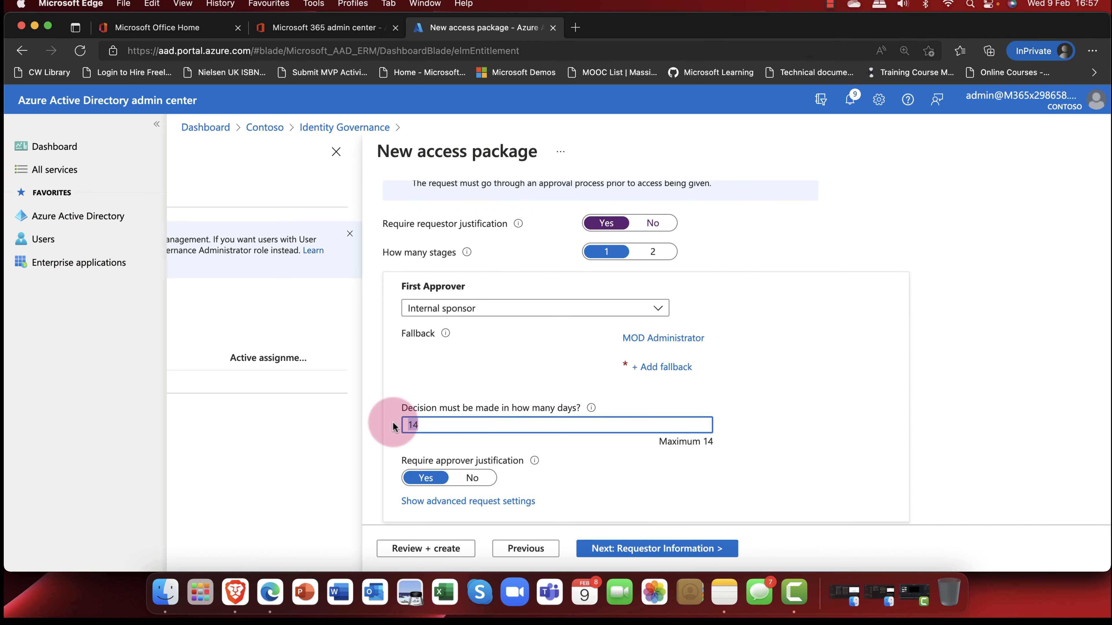
pyautogui.write('3')
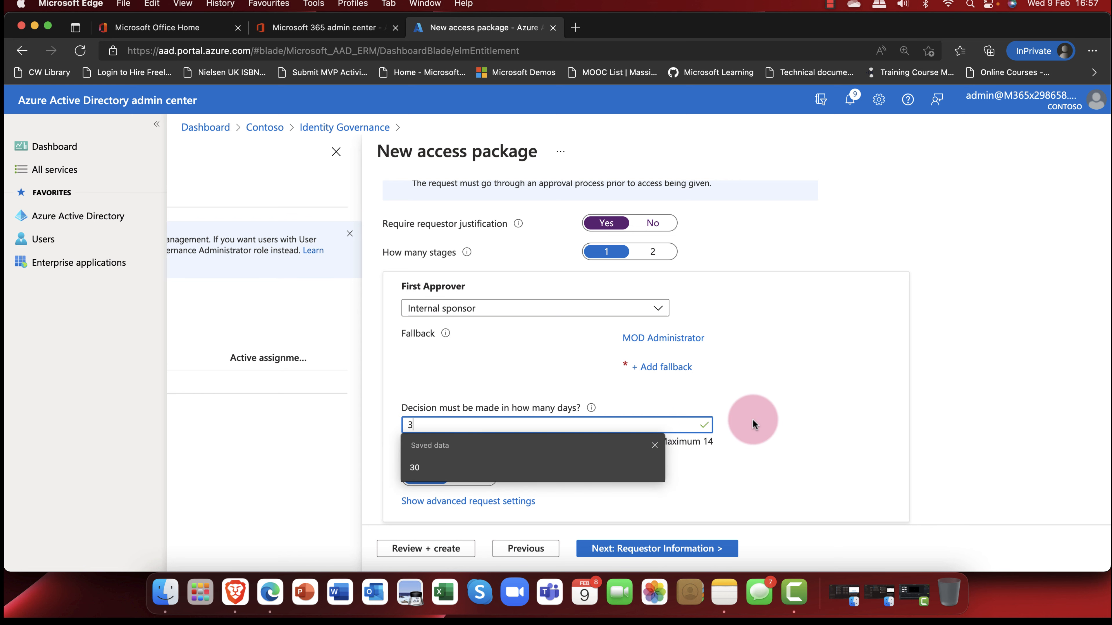
pyautogui.click(776, 423)
# Set the approver justification requirement to No and enable new requests for the access package
pyautogui.scroll(-3, 763, 413)
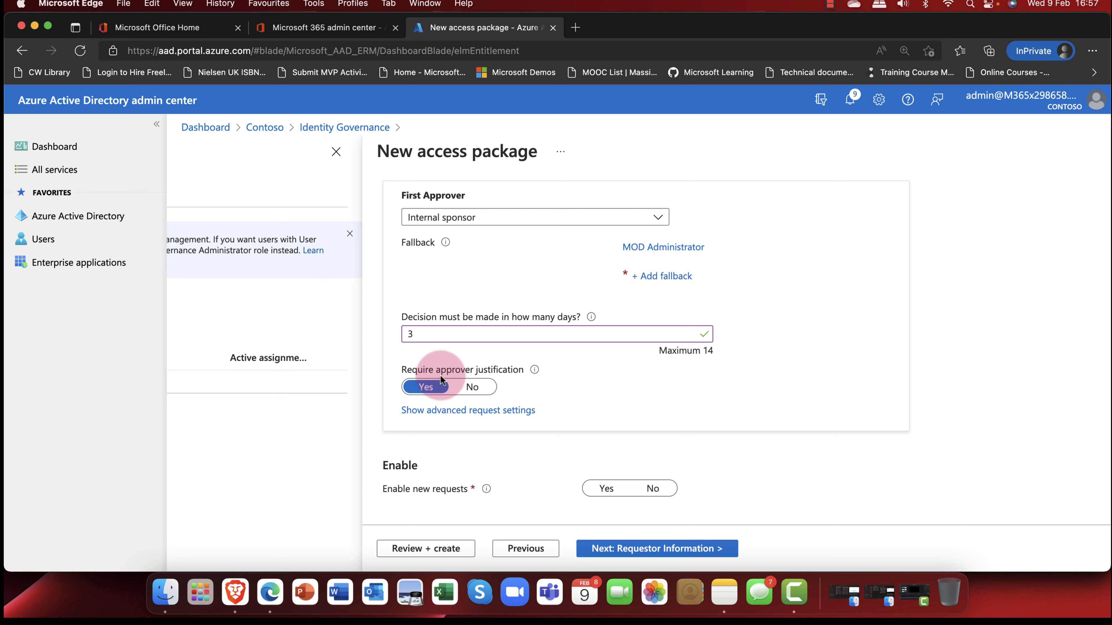
pyautogui.click(466, 388)
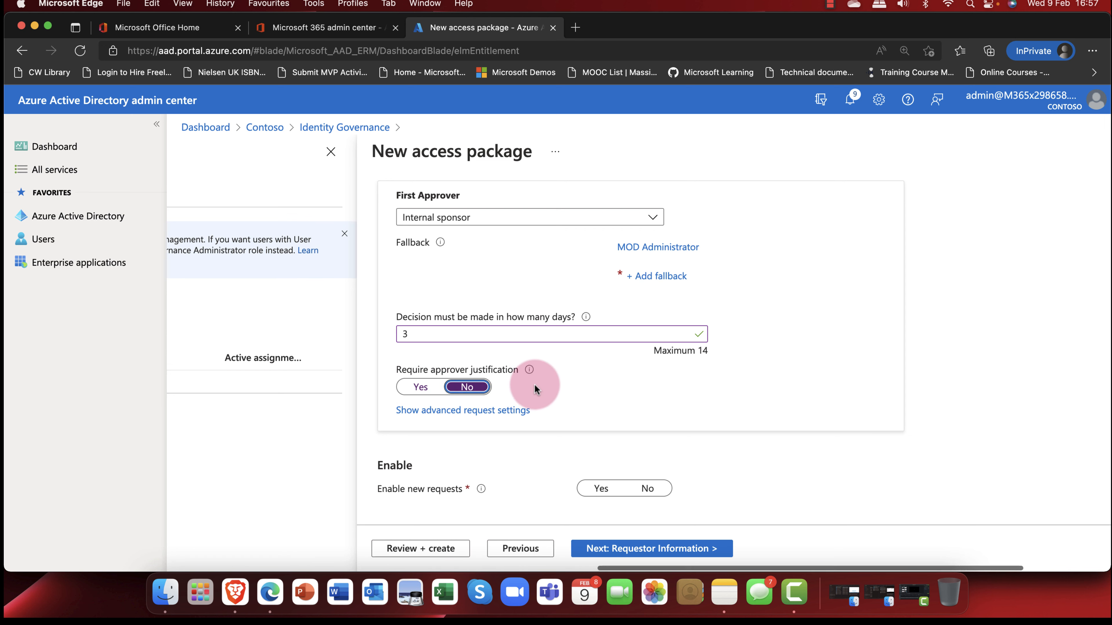
pyautogui.scroll(-1, 535, 386)
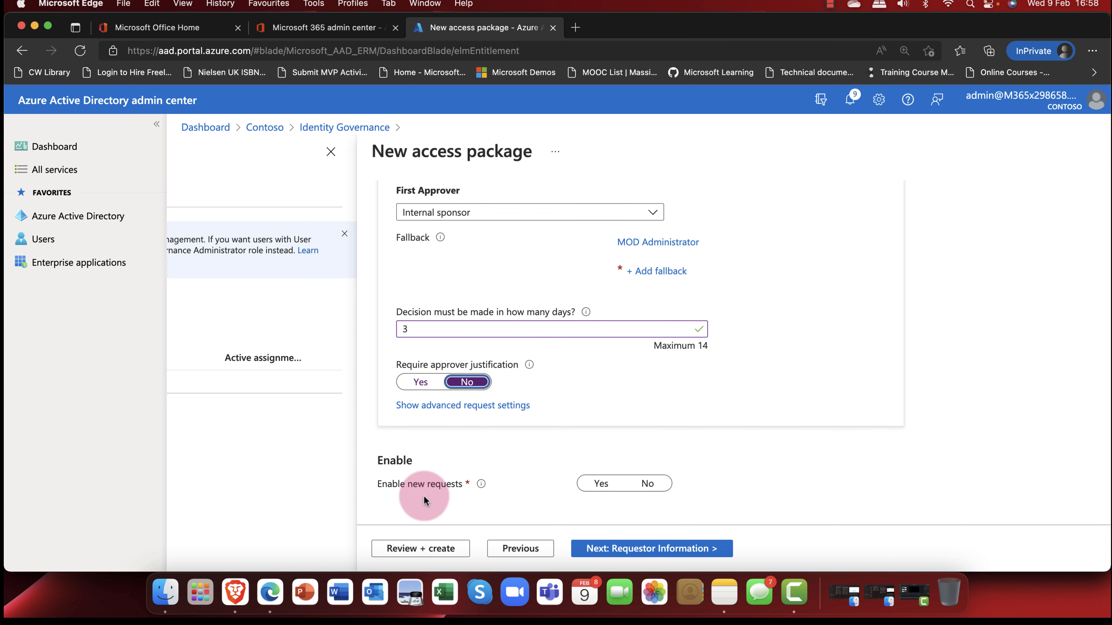
pyautogui.click(602, 483)
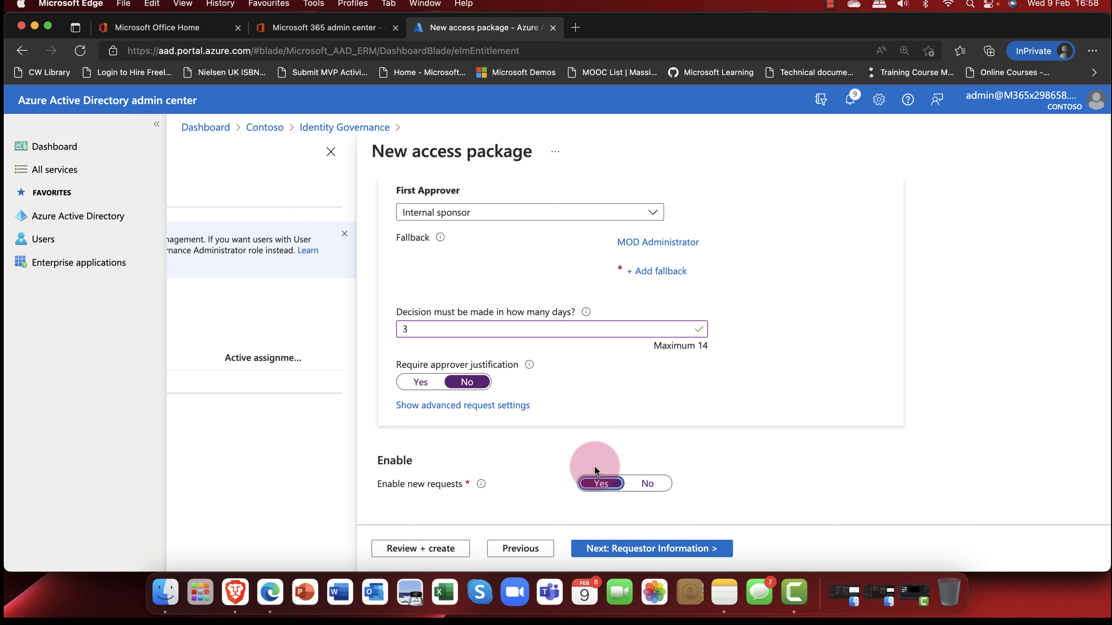
# Continue to the requestor information and add the question "Why do you require access?" with a long text answer format
pyautogui.click(649, 551)
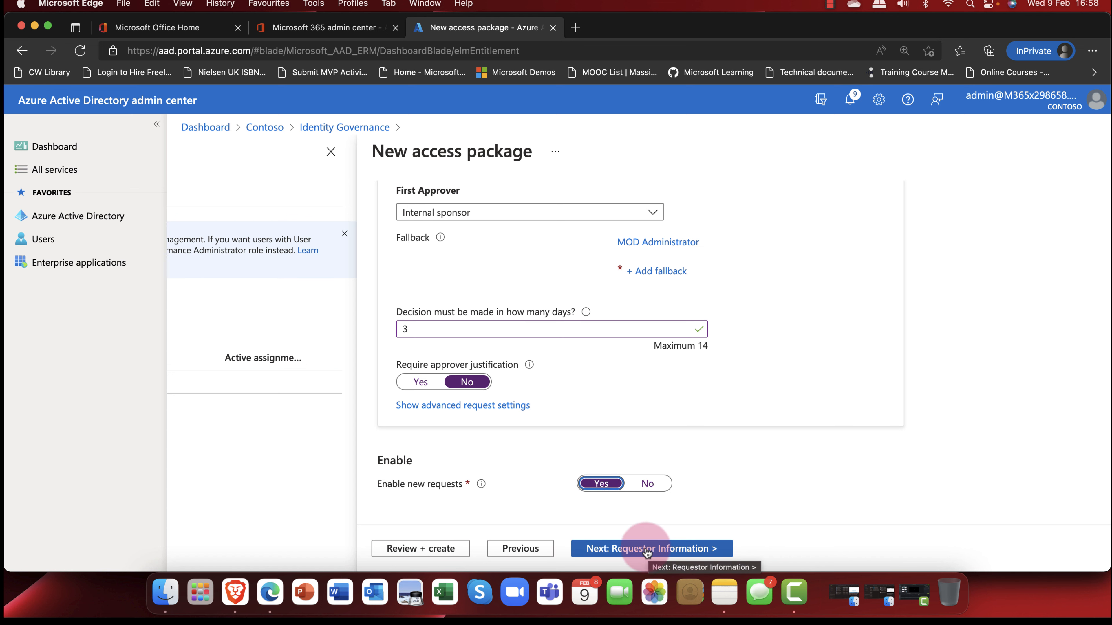
pyautogui.click(662, 553)
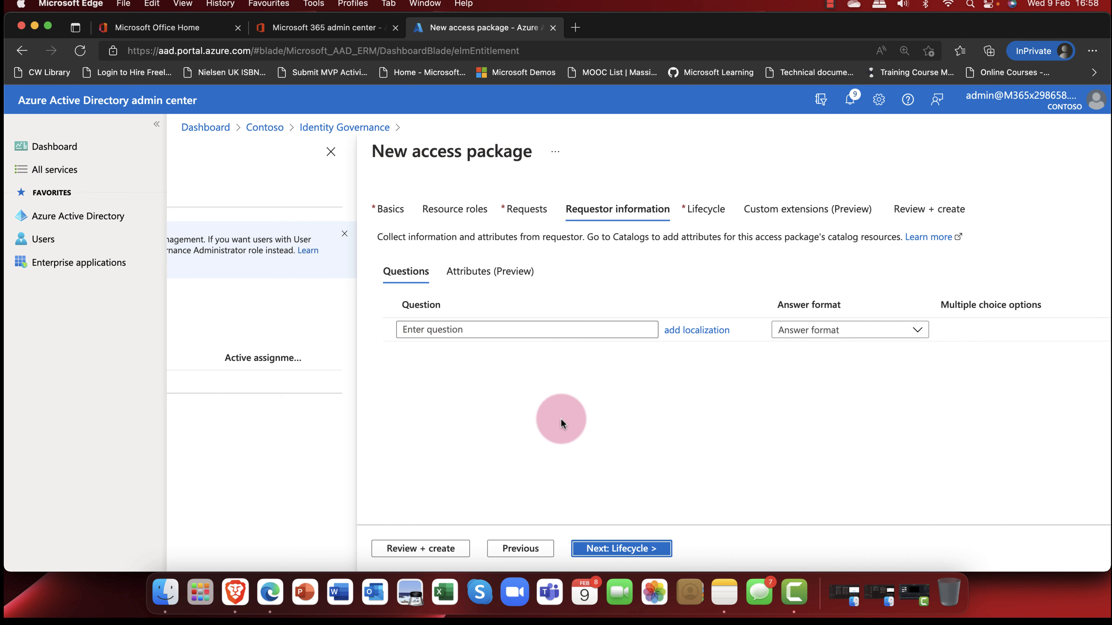
pyautogui.click(524, 332)
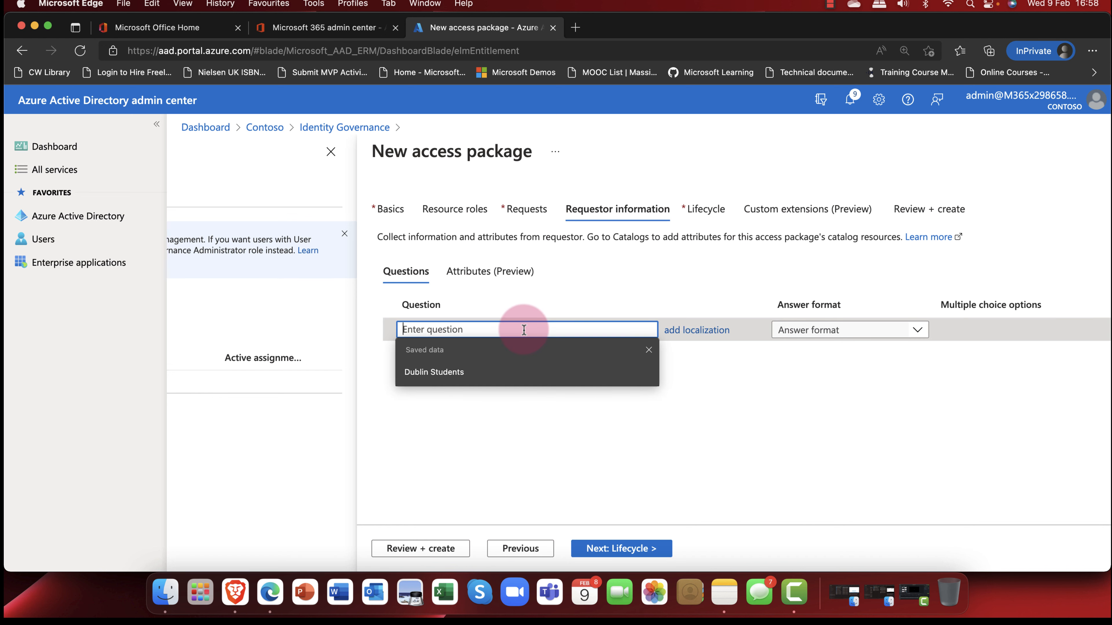
pyautogui.write('Wh')
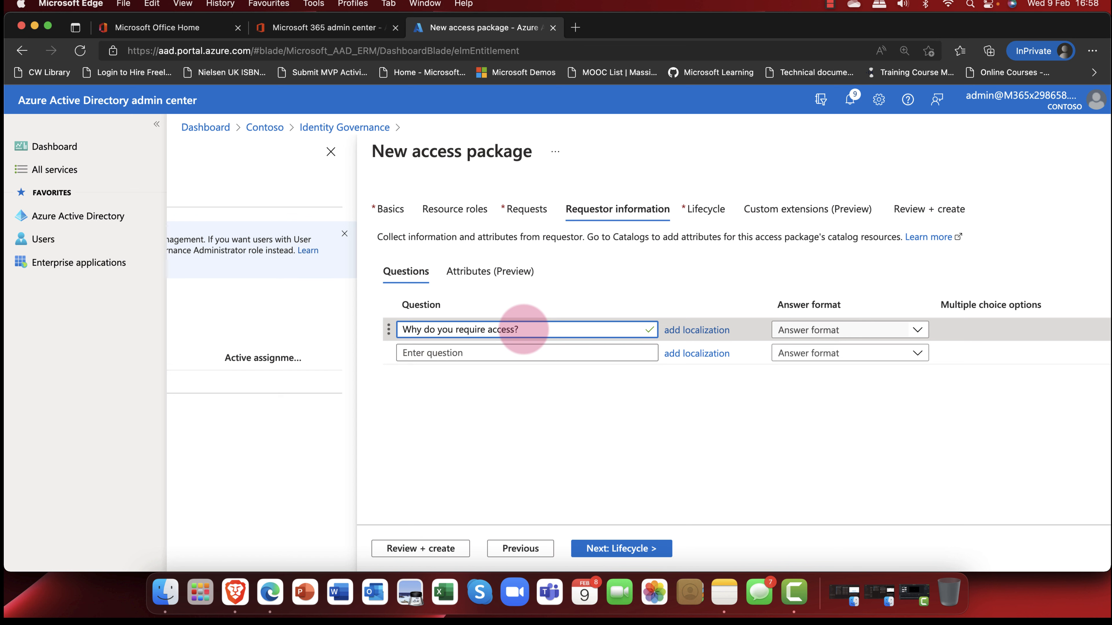
pyautogui.click(860, 333)
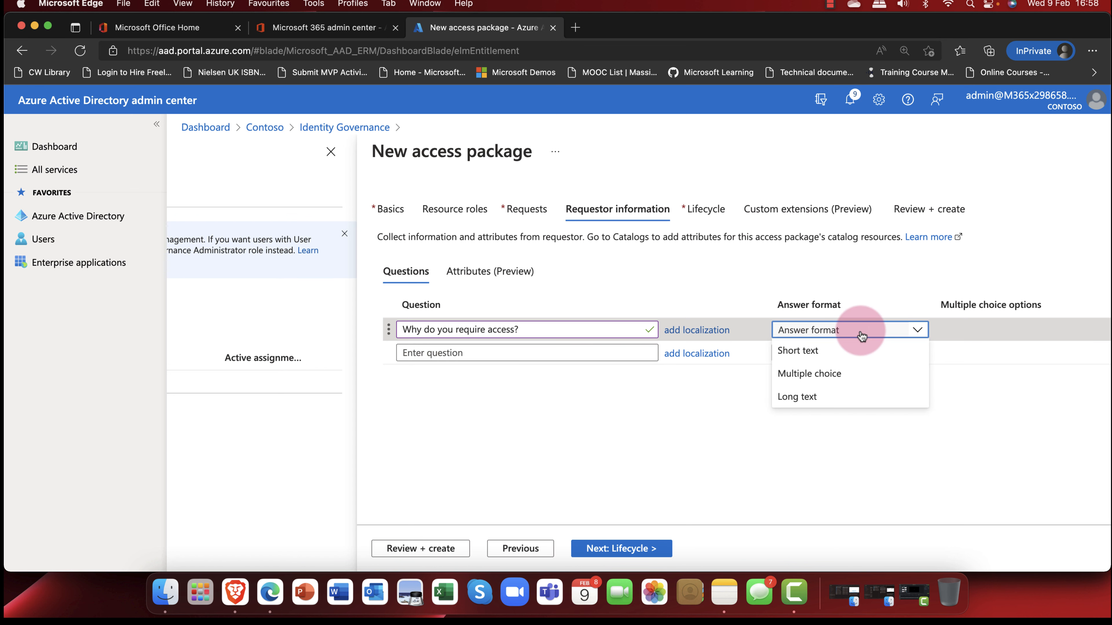
pyautogui.click(812, 394)
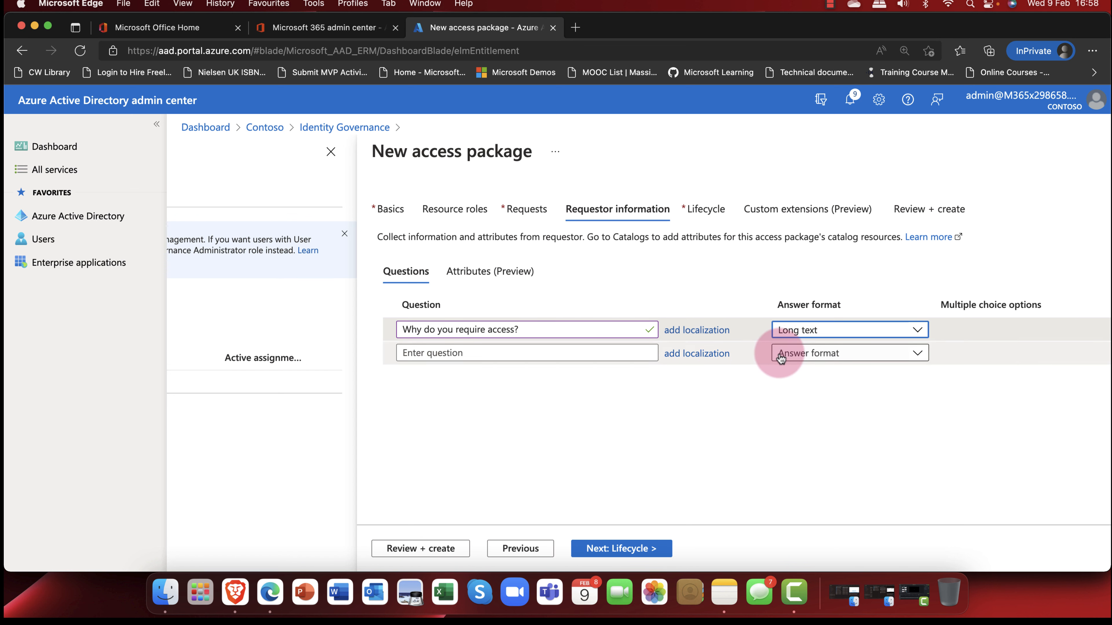
pyautogui.hscroll(5, 934, 337)
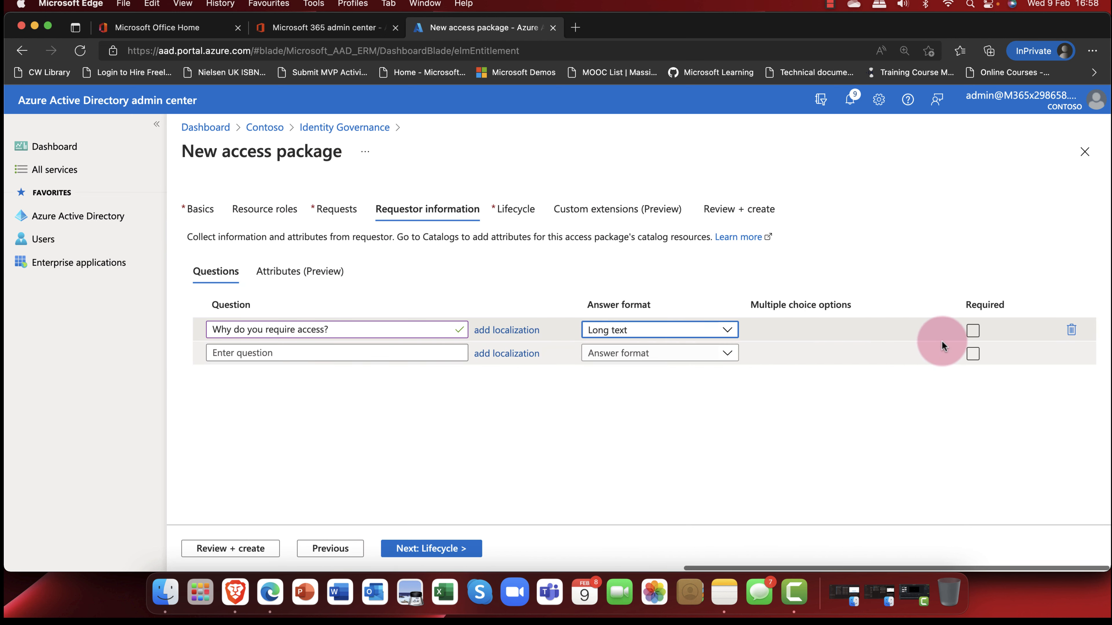
pyautogui.click(971, 332)
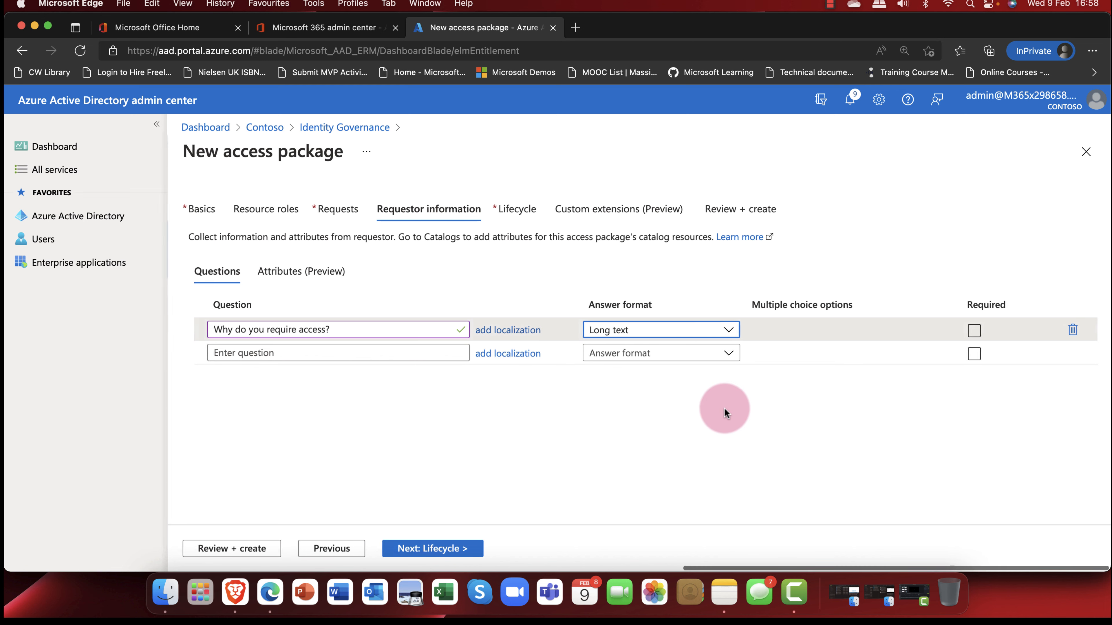
pyautogui.hscroll(-3, 725, 408)
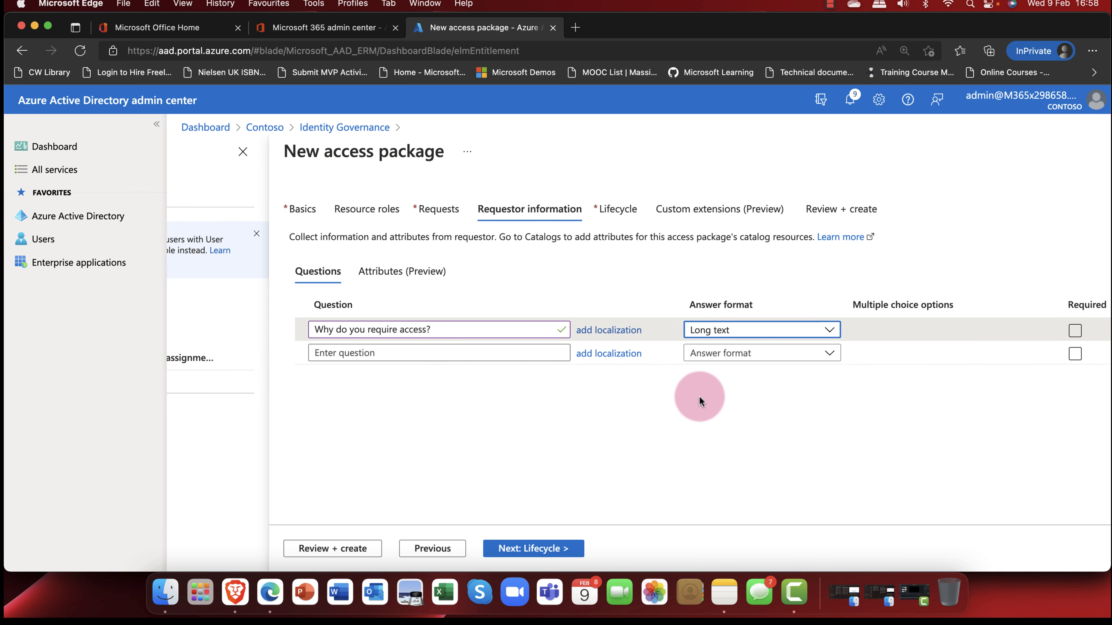
# Continue to the lifecycle settings and set the package assignments to expire after 160 days
pyautogui.click(536, 548)
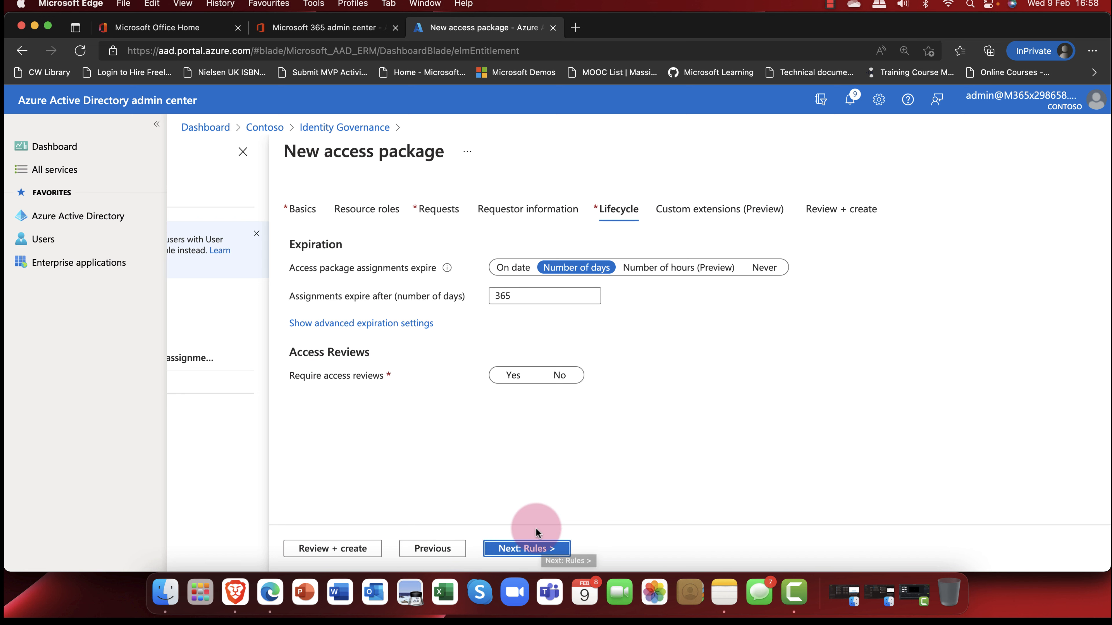
pyautogui.click(481, 469)
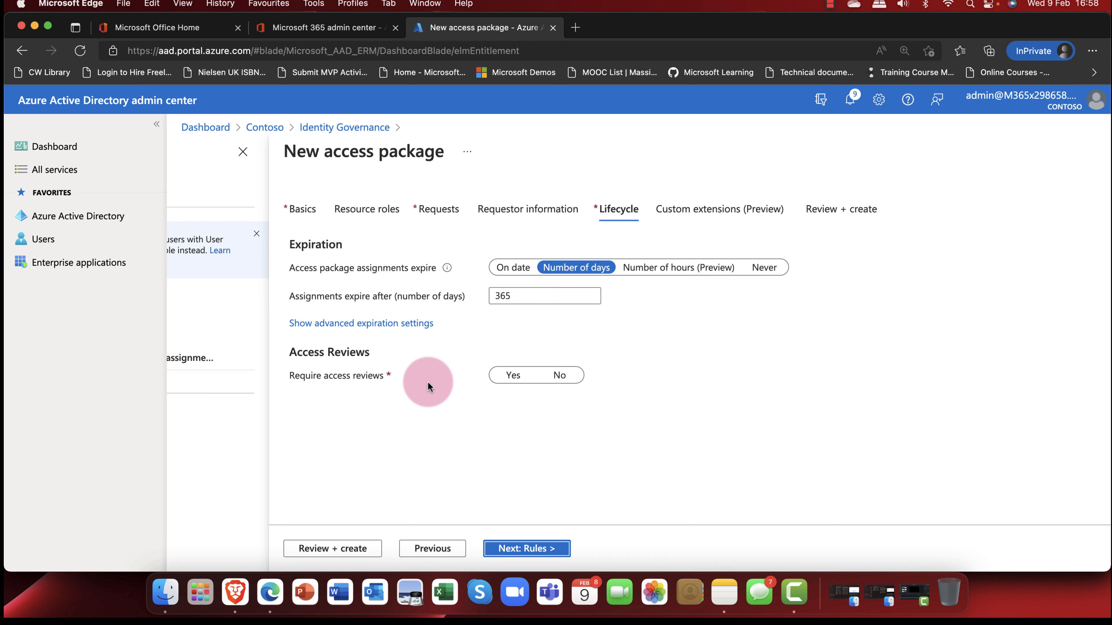
pyautogui.click(507, 295)
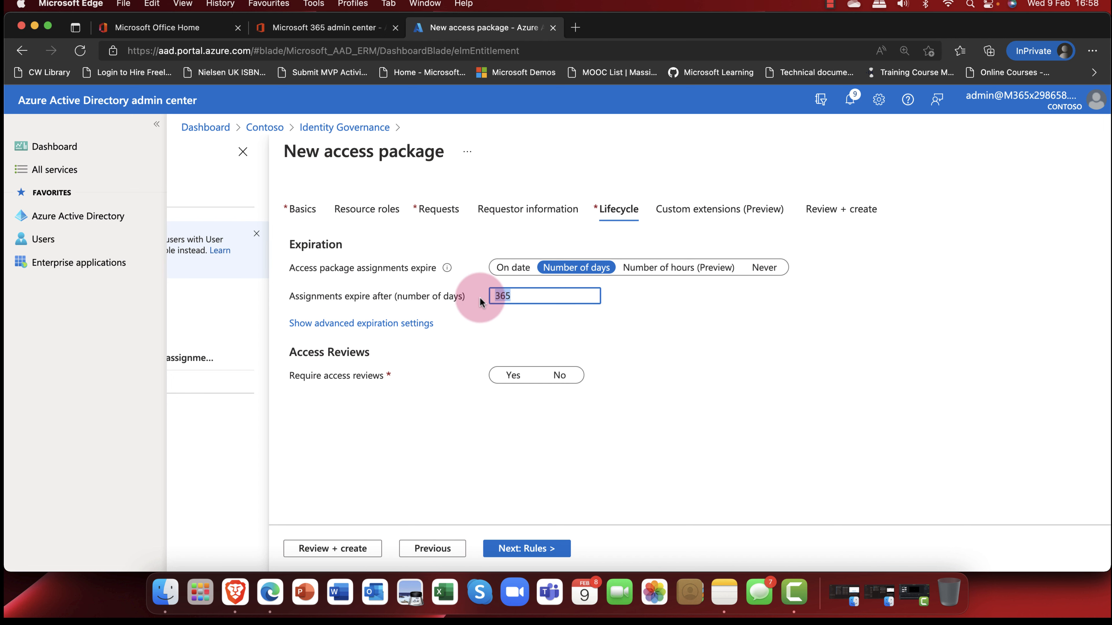
pyautogui.moveTo(481, 297); pyautogui.dragTo(526, 297)
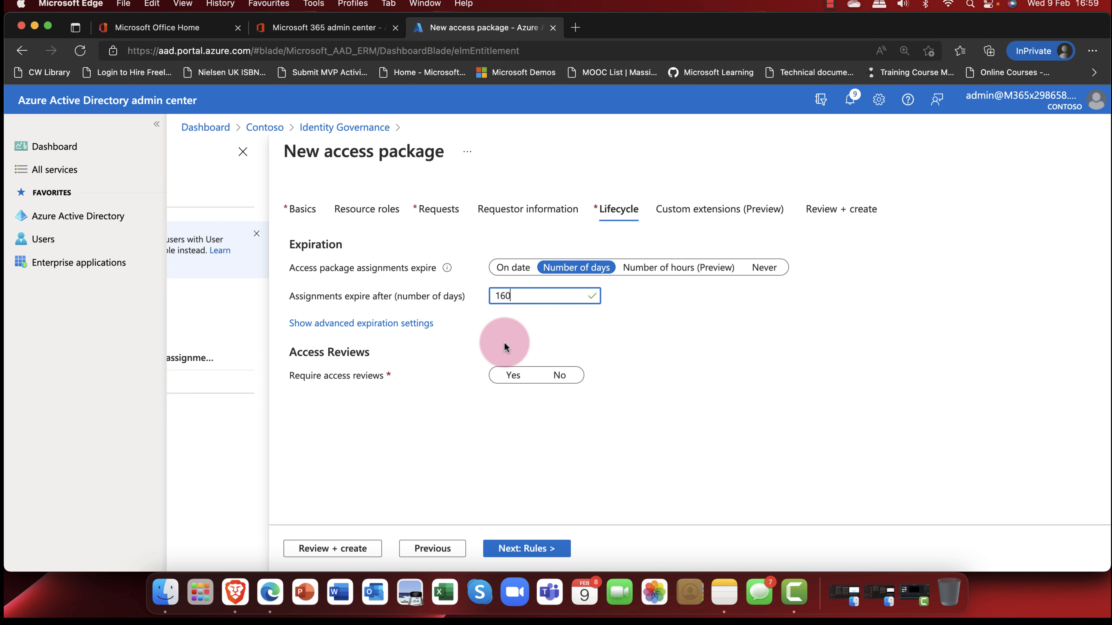
pyautogui.click(533, 336)
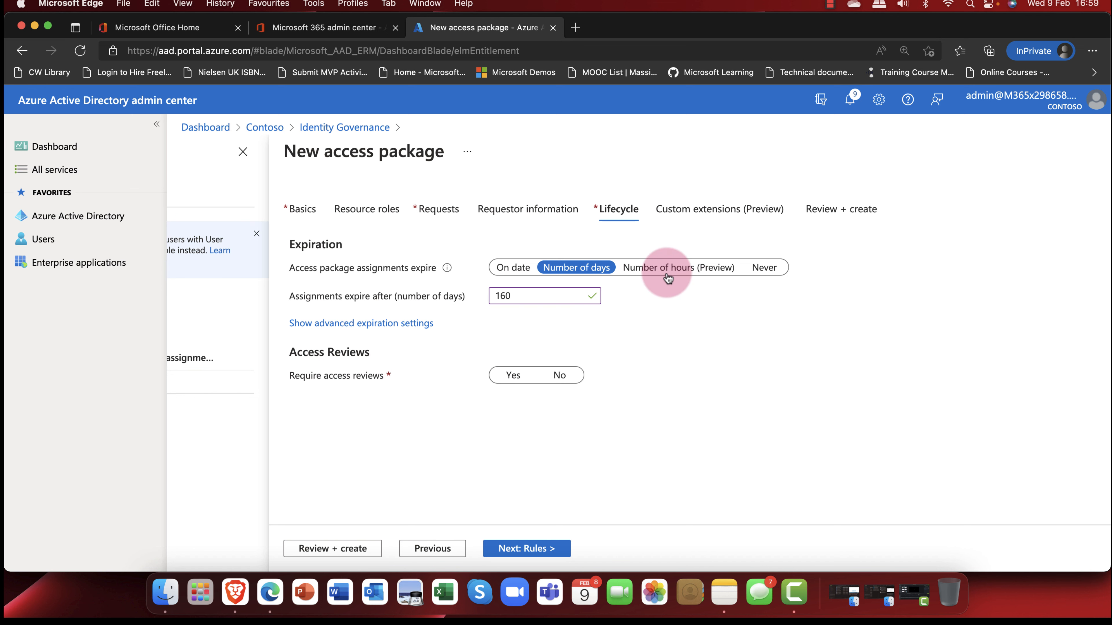
# View the options for required access reviews and set the access review requirement to No
pyautogui.click(517, 375)
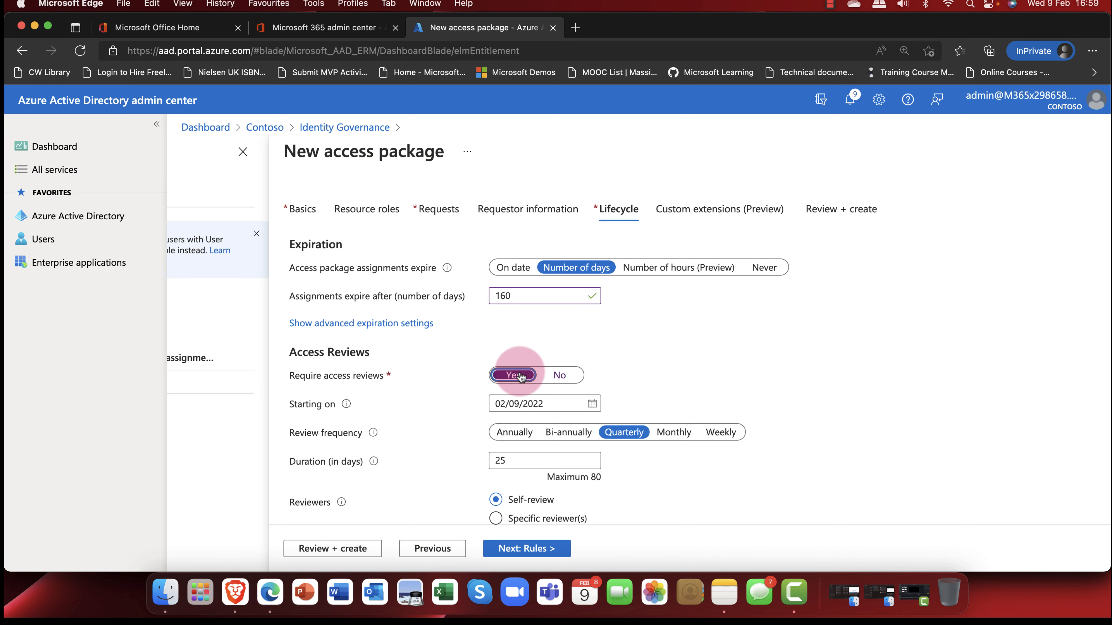
pyautogui.scroll(-2, 525, 373)
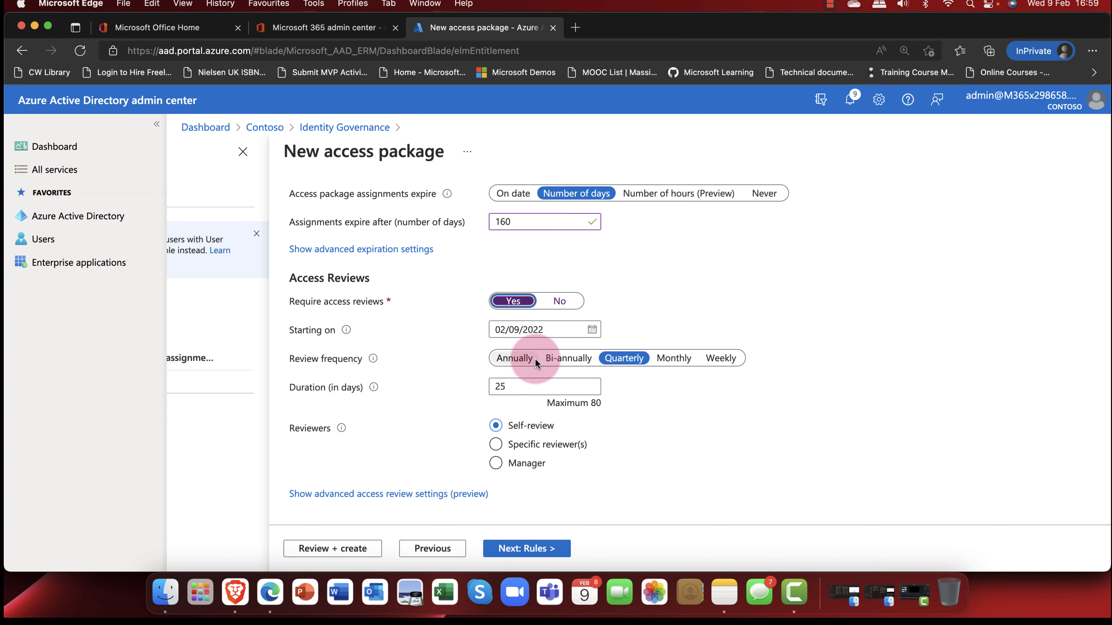
pyautogui.click(564, 300)
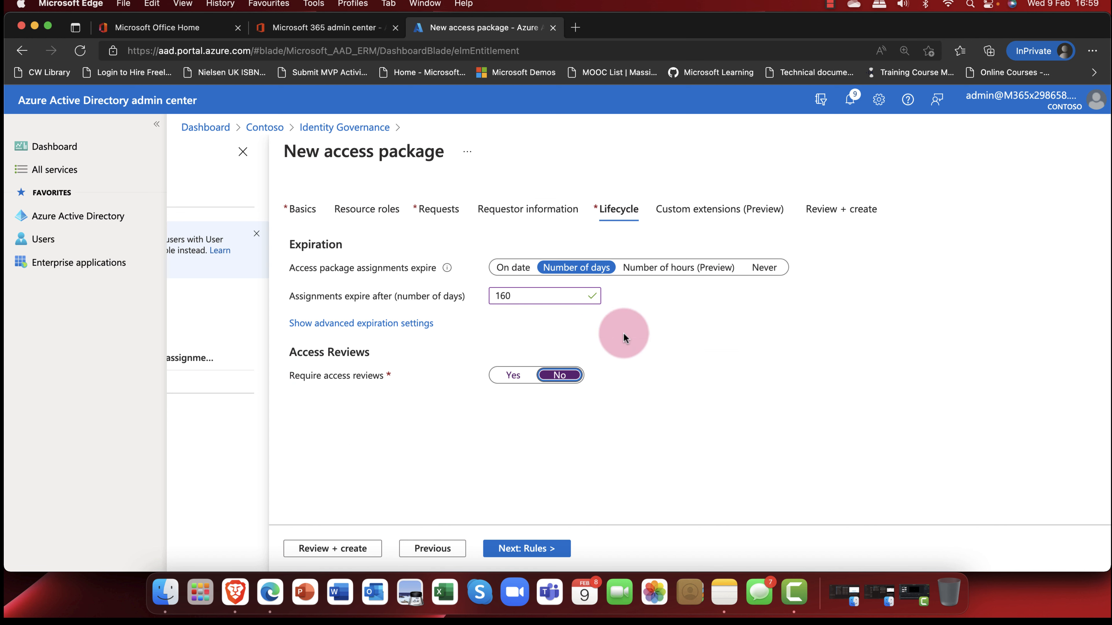
# Skip the custom extensions to review the whole configuration summary, and try to create the access package
pyautogui.click(530, 551)
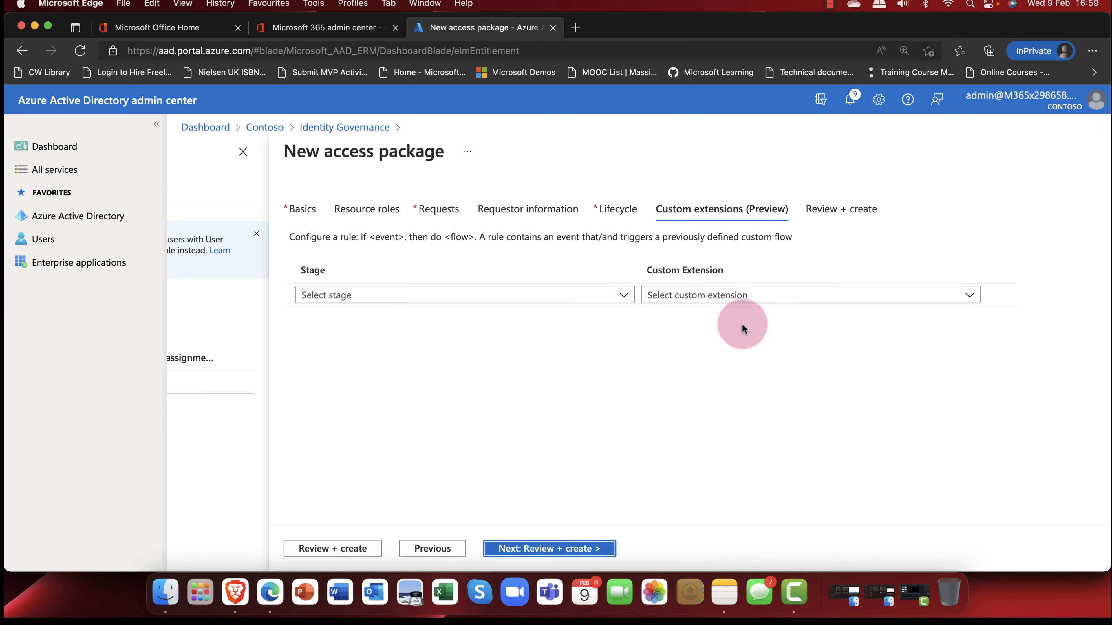
pyautogui.hscroll(-1, 658, 526)
pyautogui.click(554, 550)
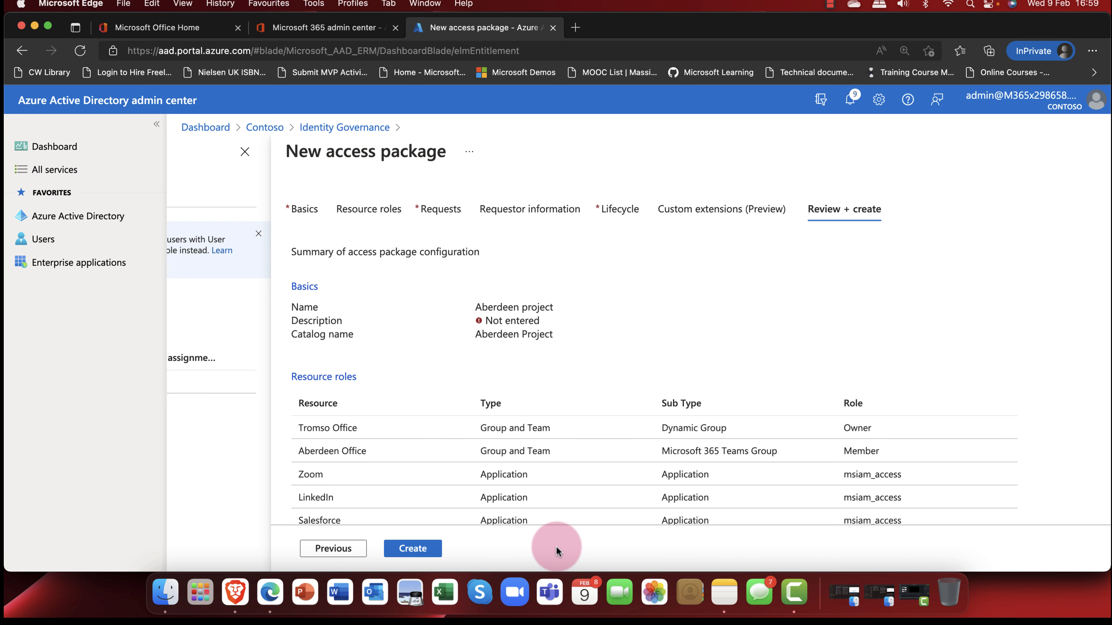
pyautogui.hscroll(1, 621, 497)
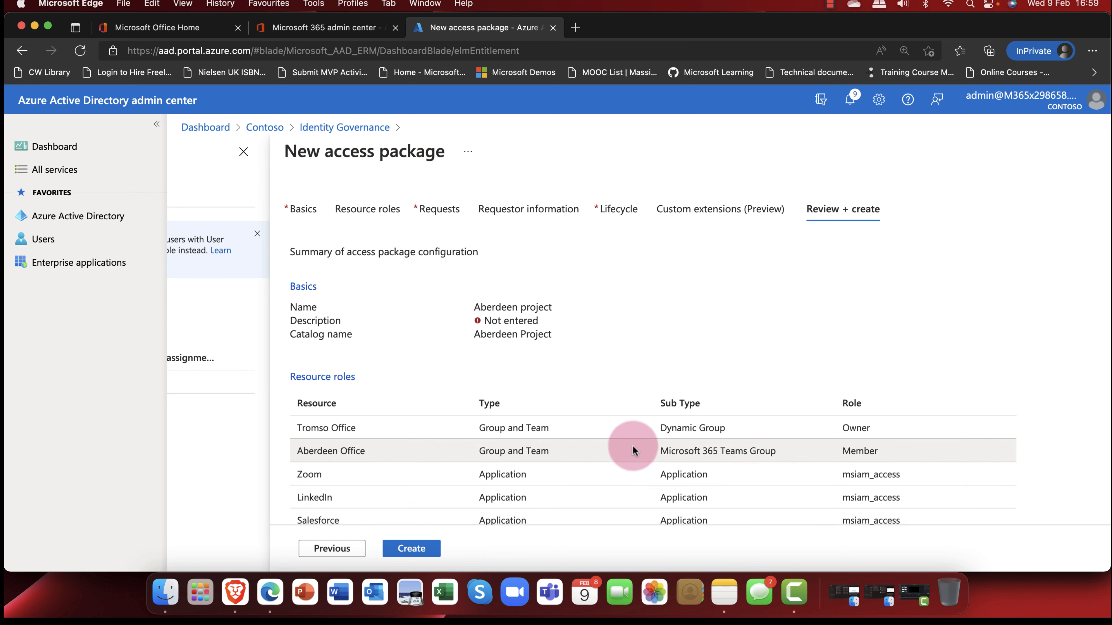
pyautogui.scroll(-5, 630, 444)
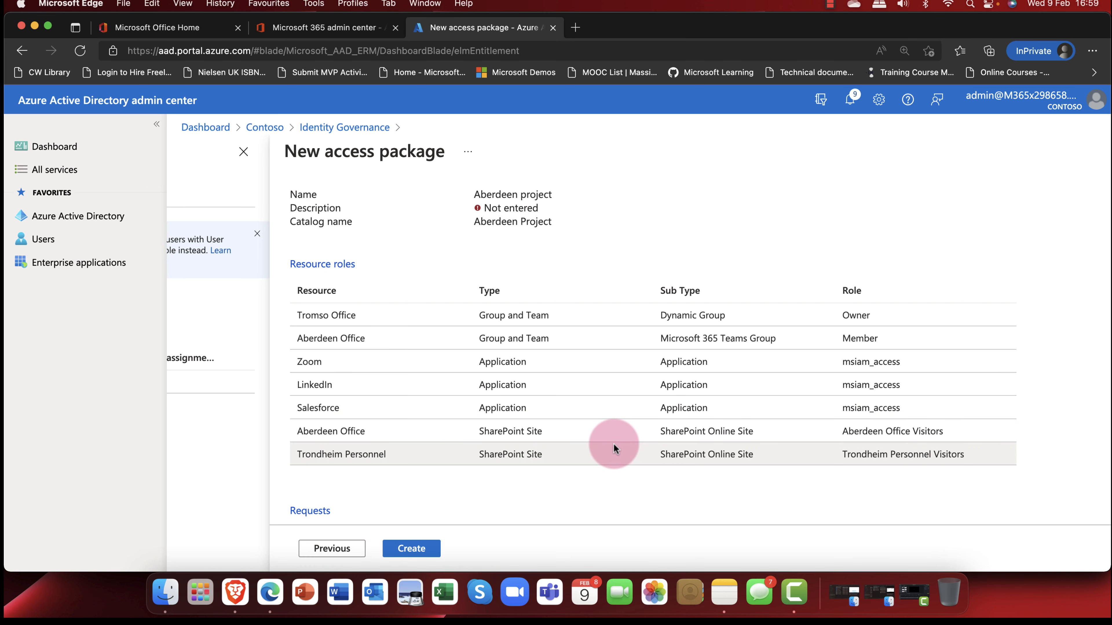
pyautogui.scroll(-8, 613, 445)
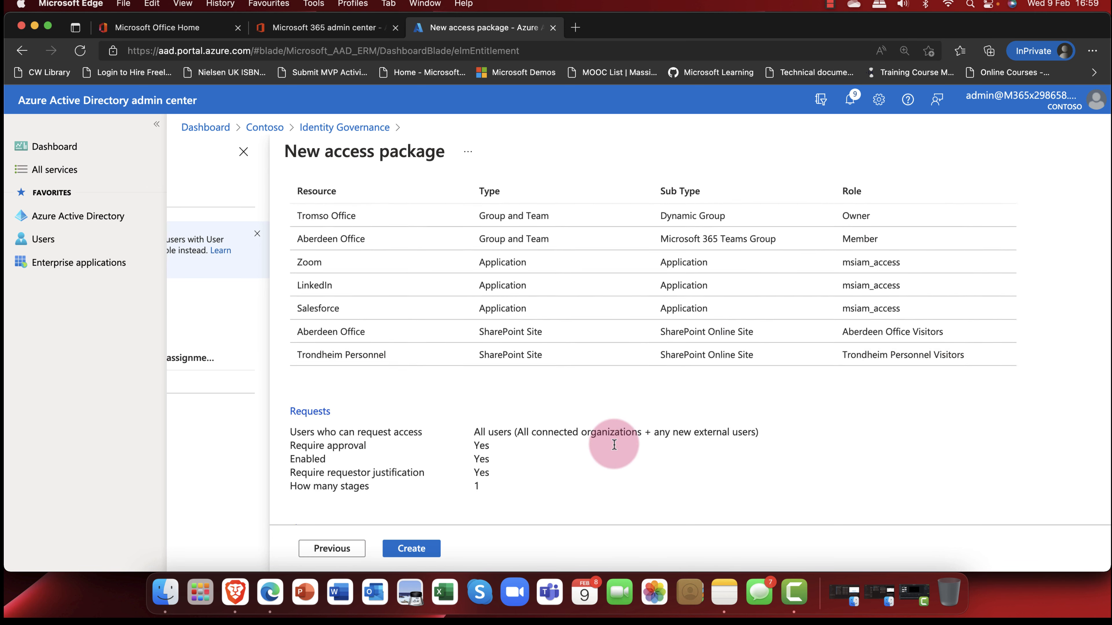
pyautogui.scroll(-1, 613, 444)
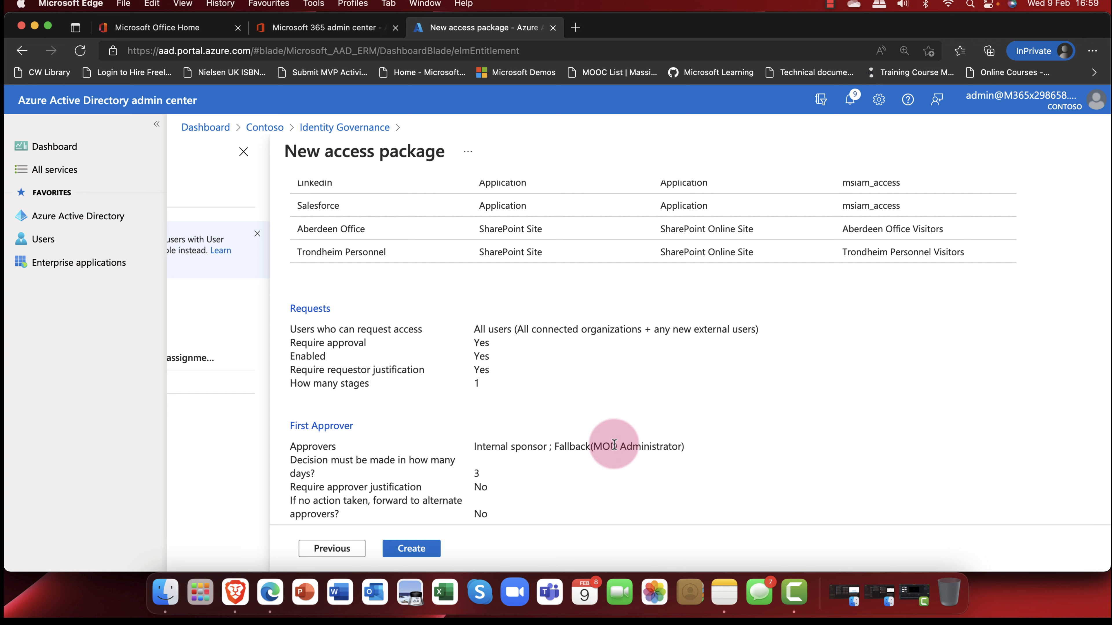
pyautogui.scroll(-4, 613, 444)
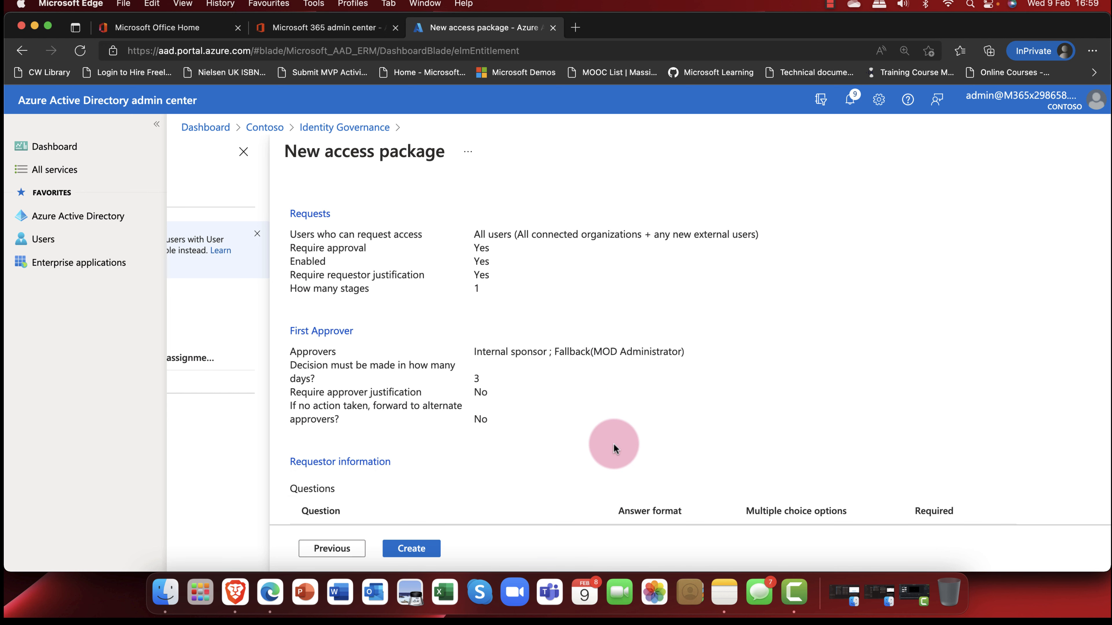
pyautogui.scroll(-6, 613, 444)
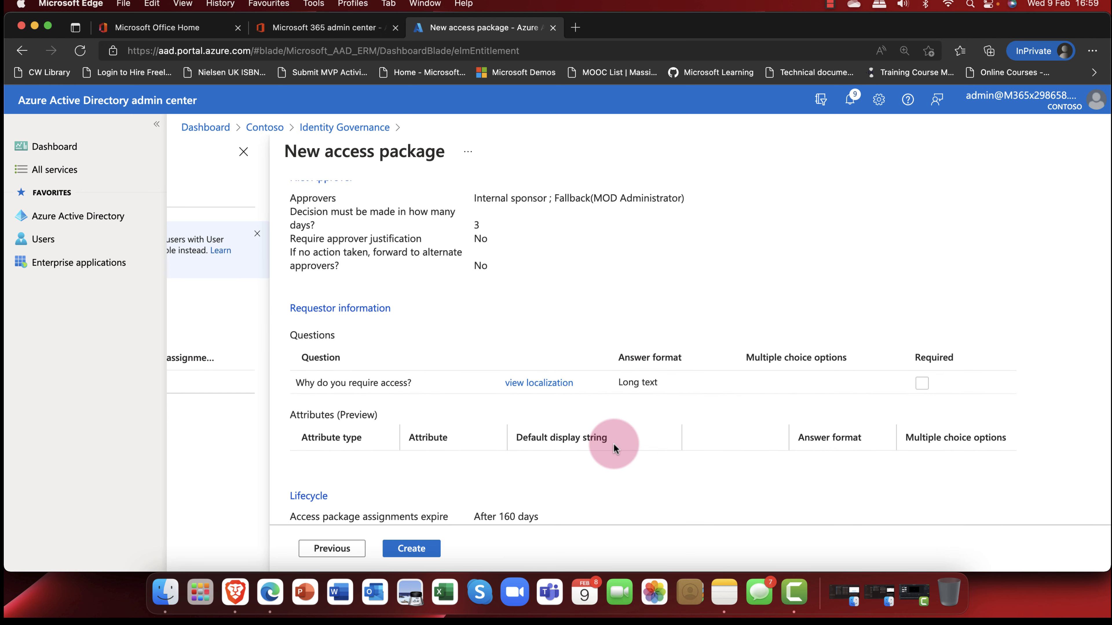
pyautogui.scroll(-2, 613, 444)
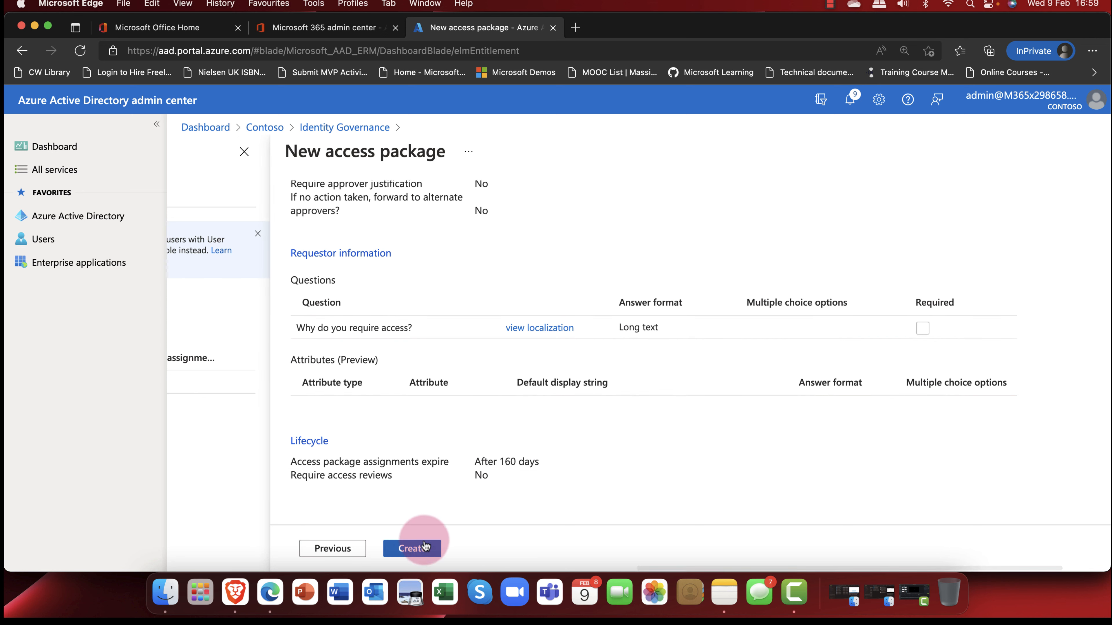
pyautogui.click(411, 548)
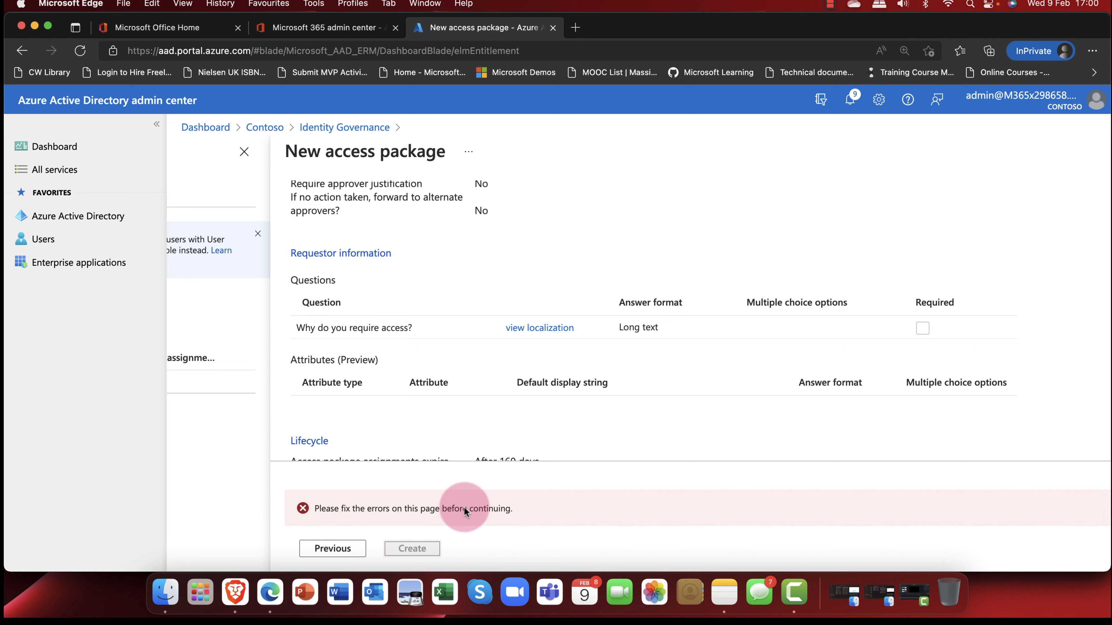
# Enter "test package" as the description in the package's basics and create the access package from the configuration summary
pyautogui.scroll(10, 581, 414)
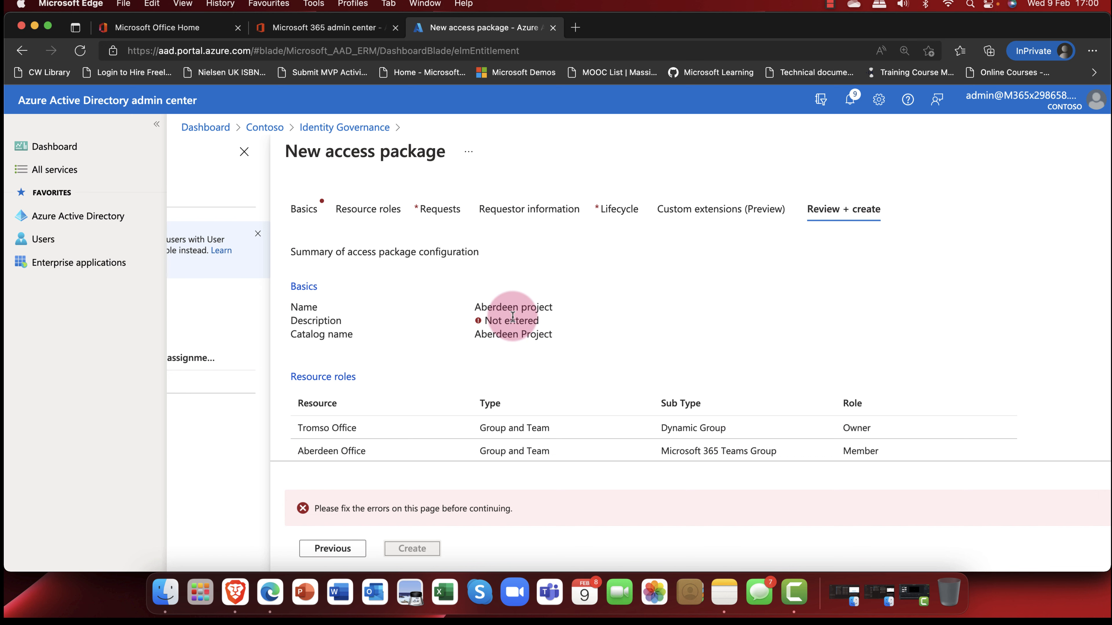
pyautogui.click(304, 209)
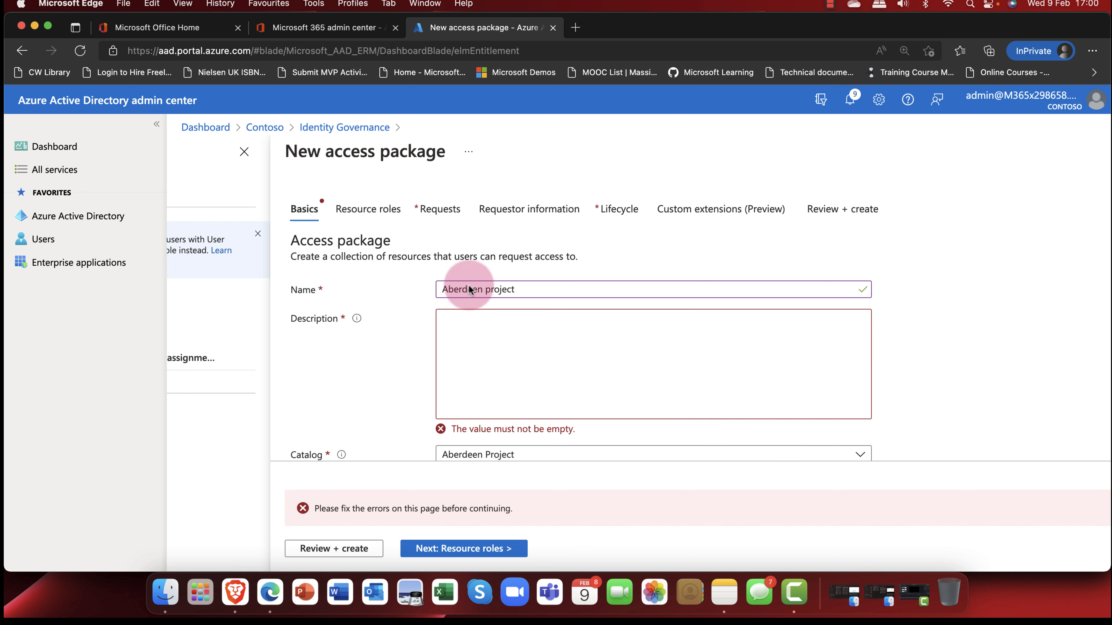
pyautogui.click(486, 324)
pyautogui.write('test package')
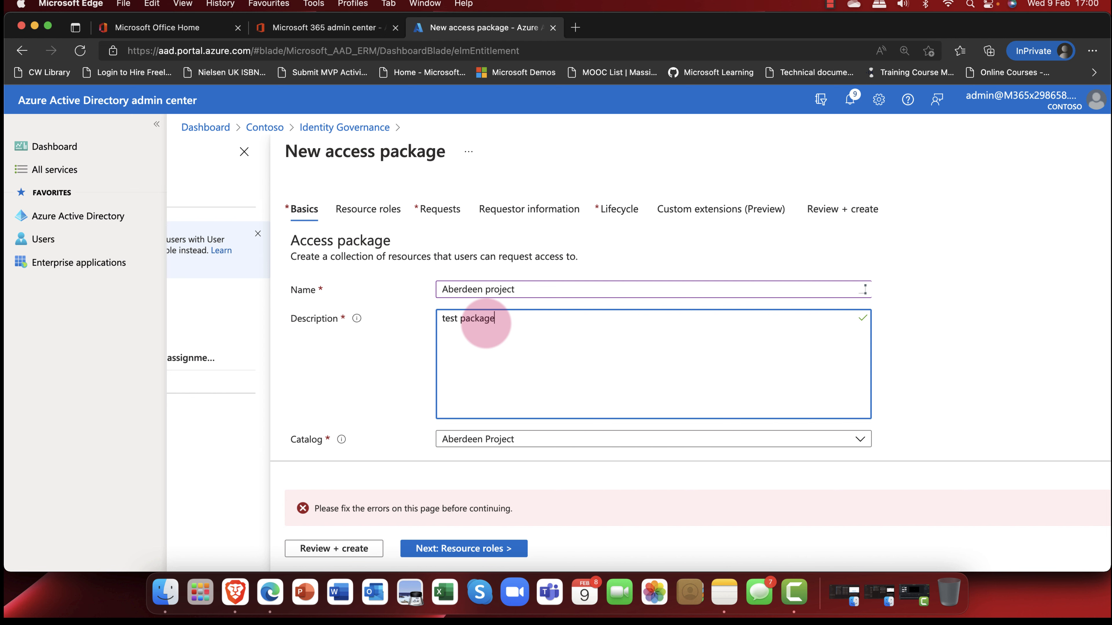
pyautogui.click(386, 378)
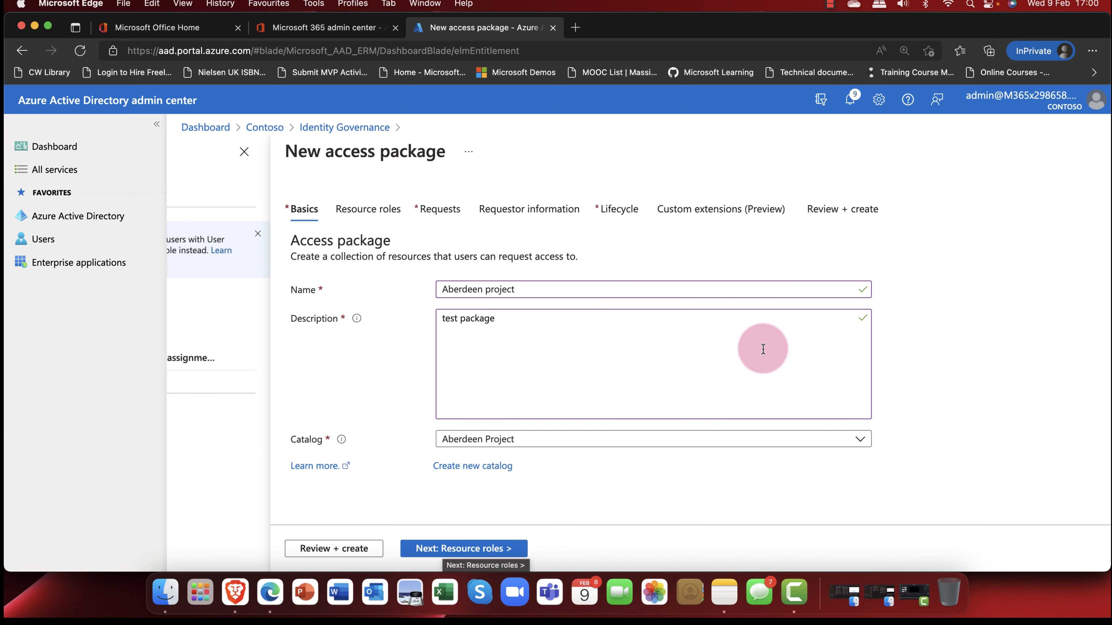
pyautogui.click(811, 216)
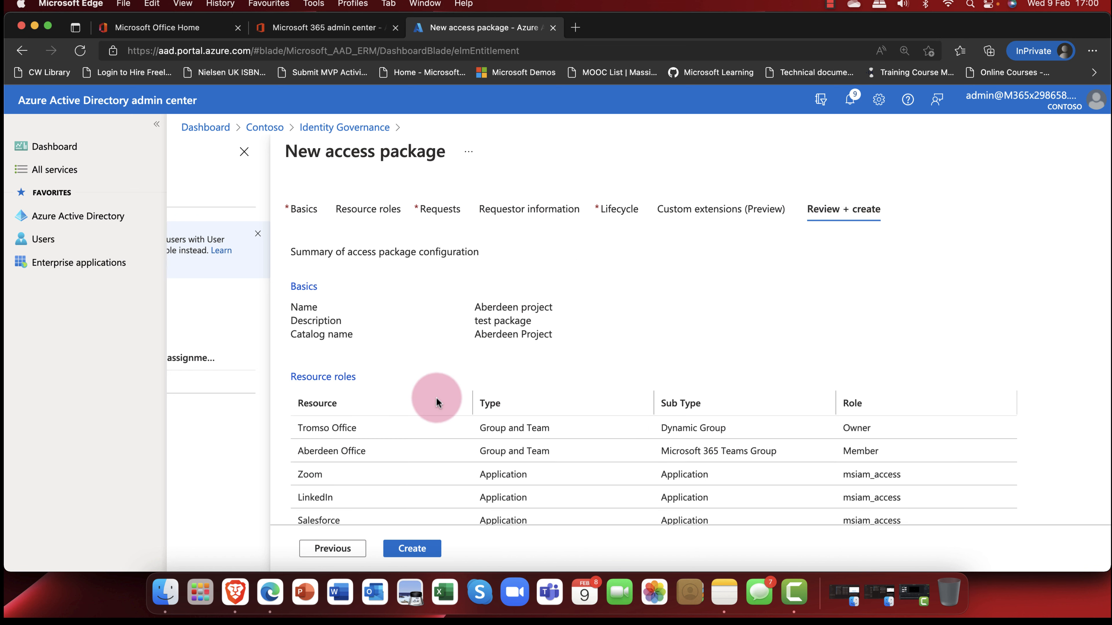
pyautogui.click(410, 553)
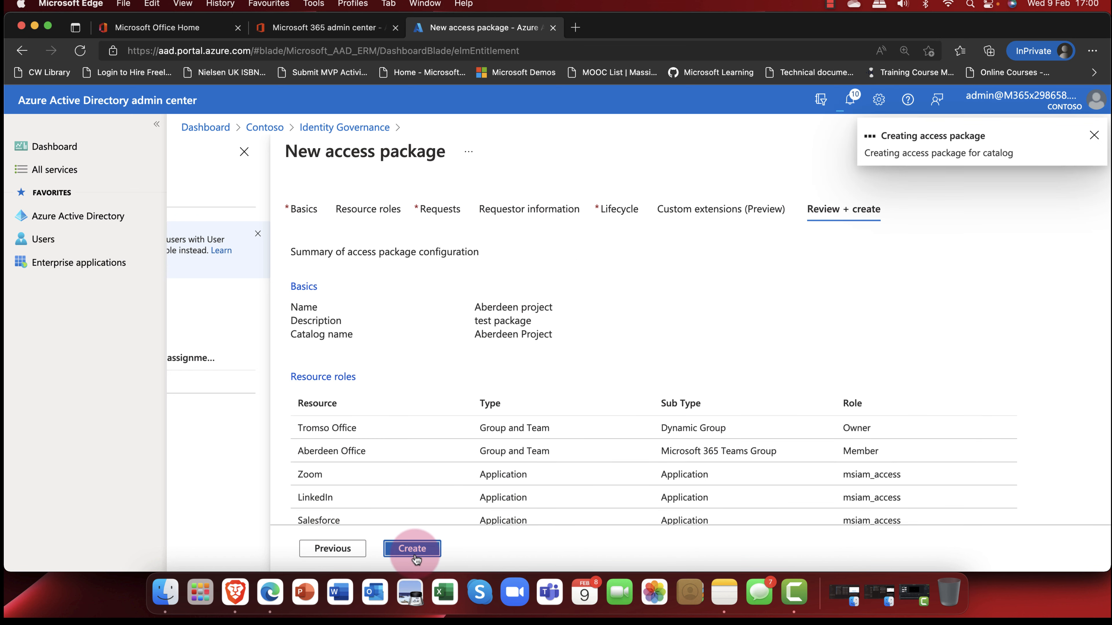